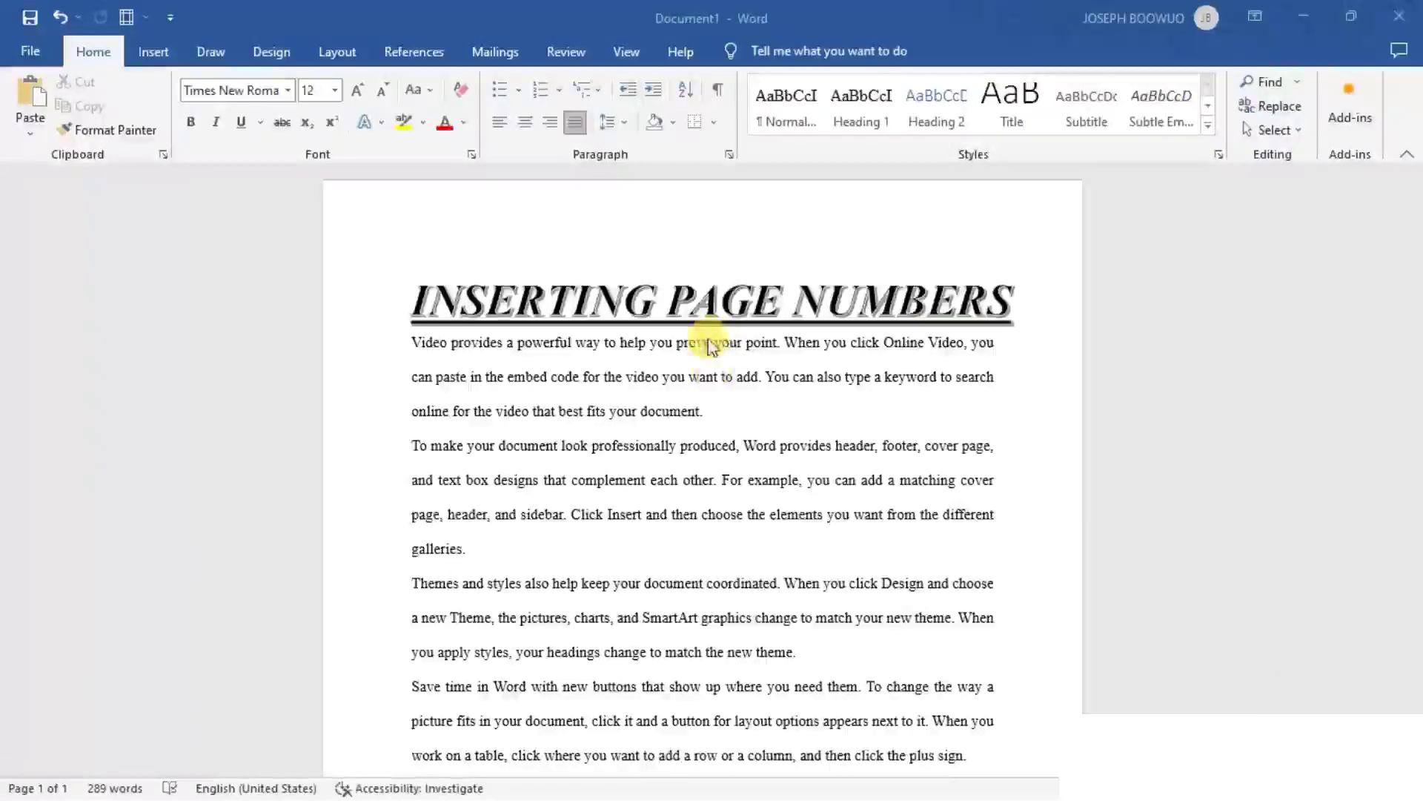
scroll(708, 343, "down", 2)
scroll(708, 342, "down", 4)
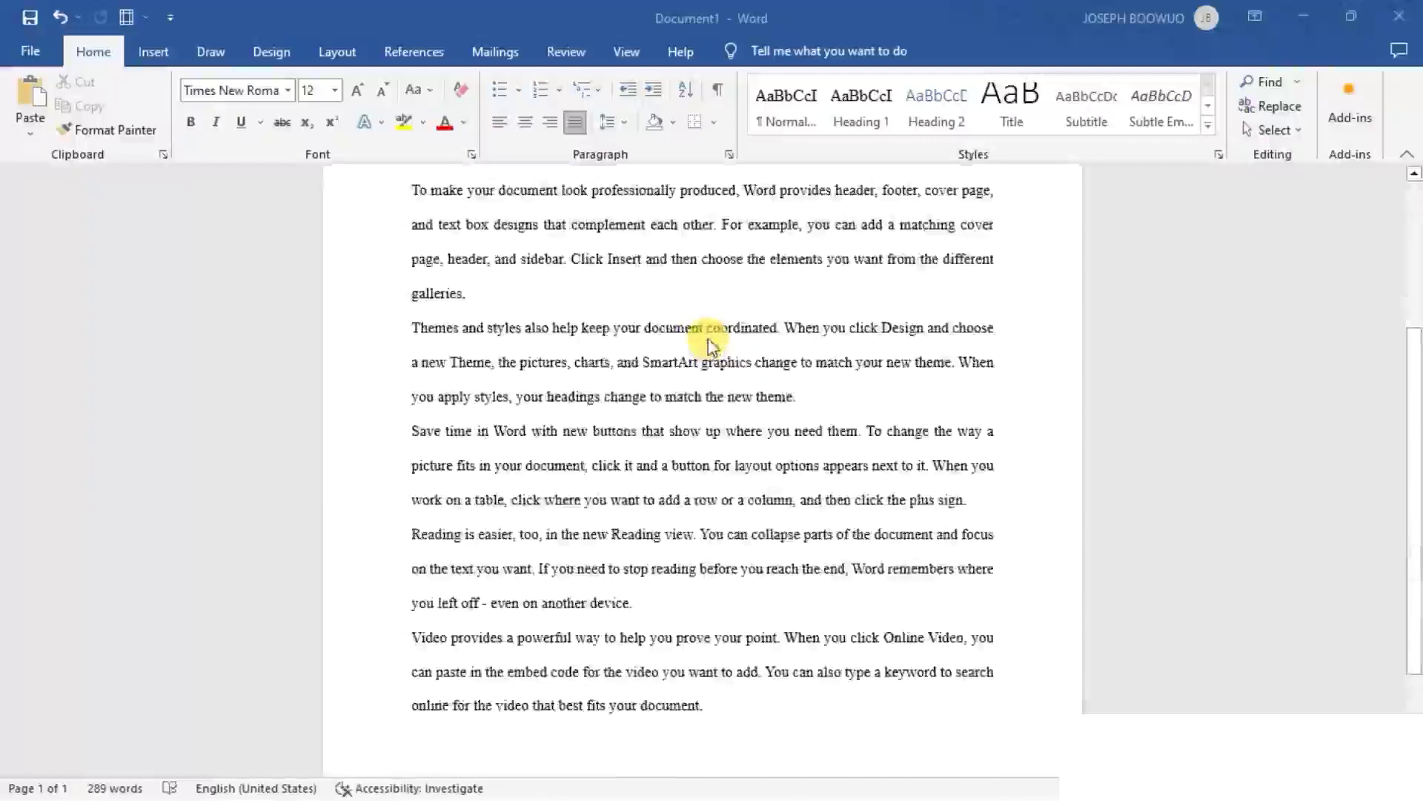
scroll(708, 343, "up", 6)
scroll(709, 345, "down", 3)
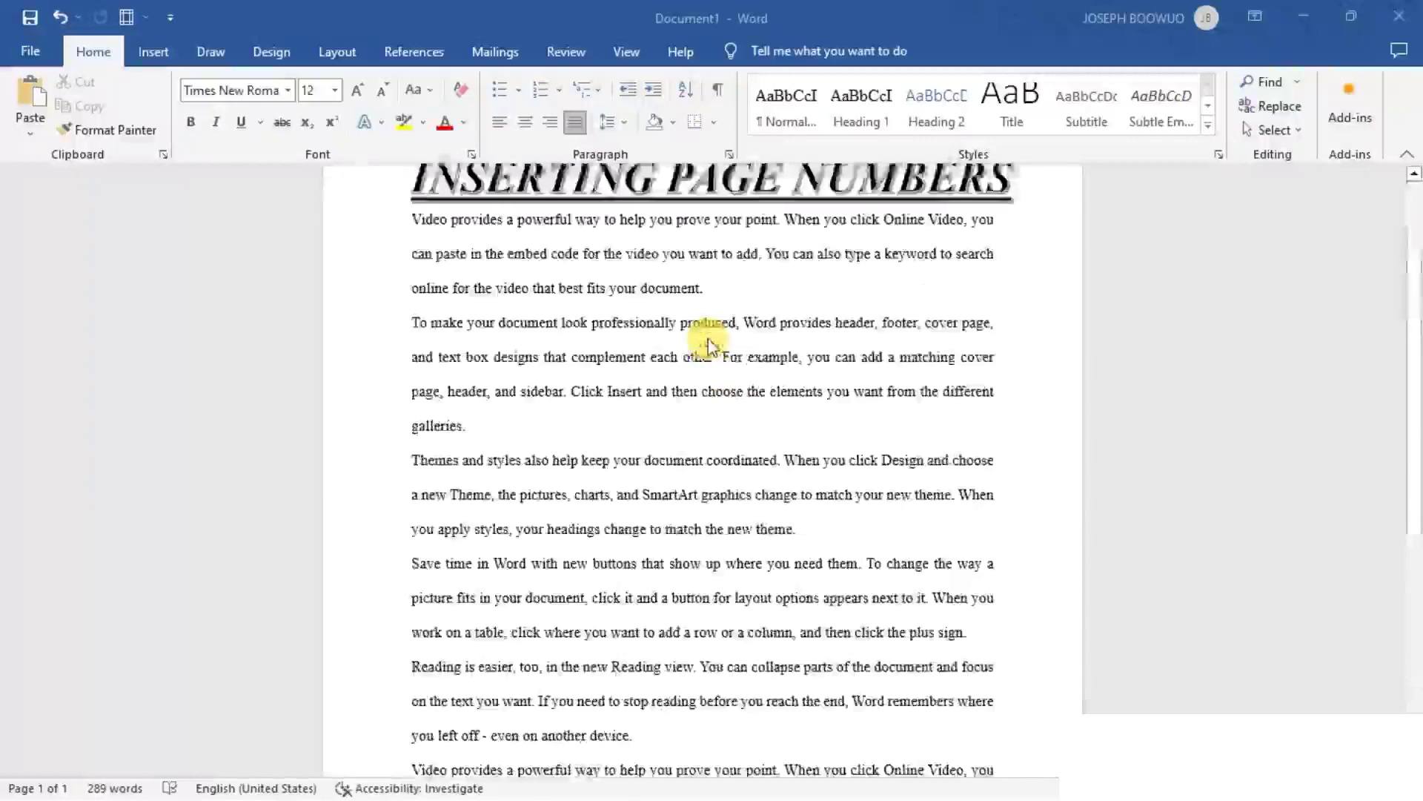
scroll(708, 345, "up", 2)
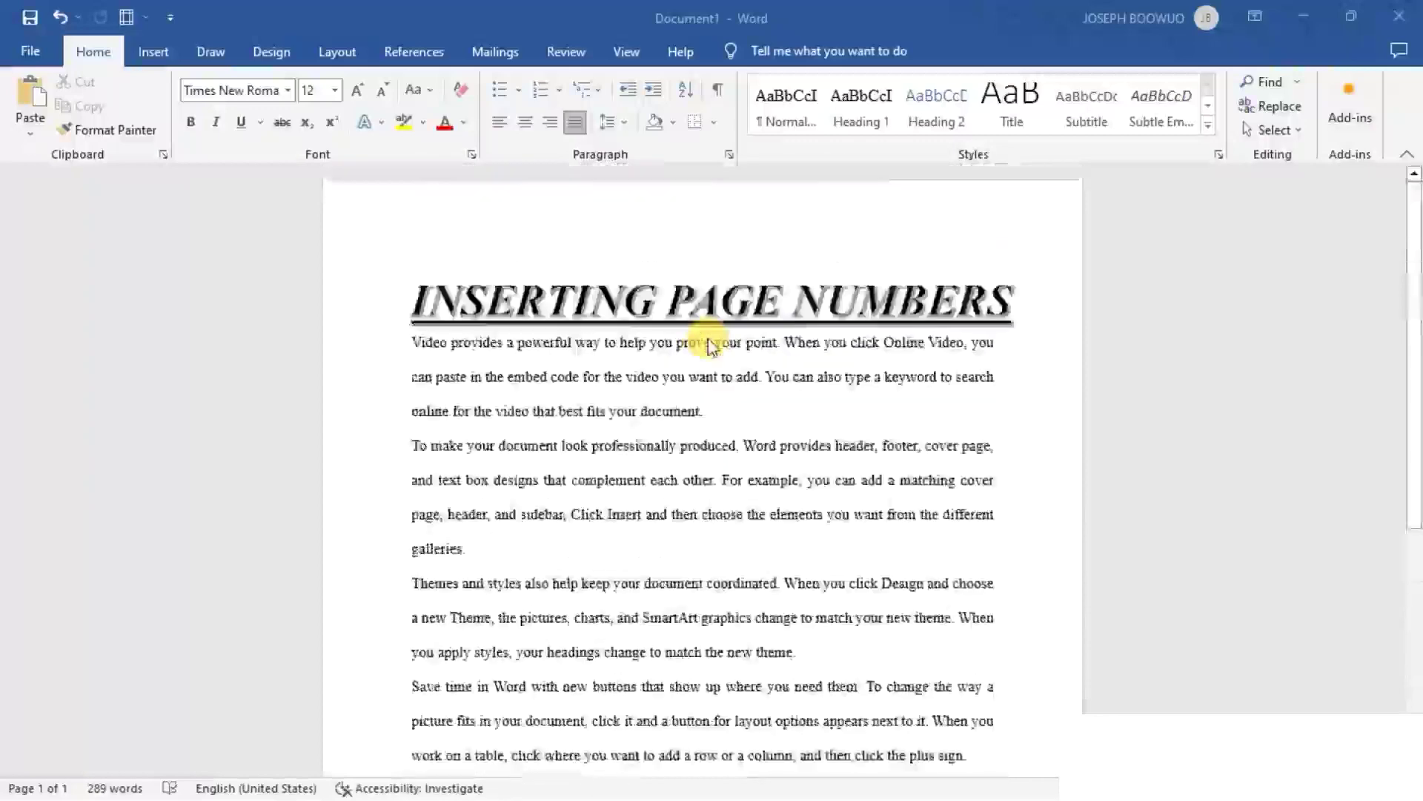
scroll(708, 344, "down", 5)
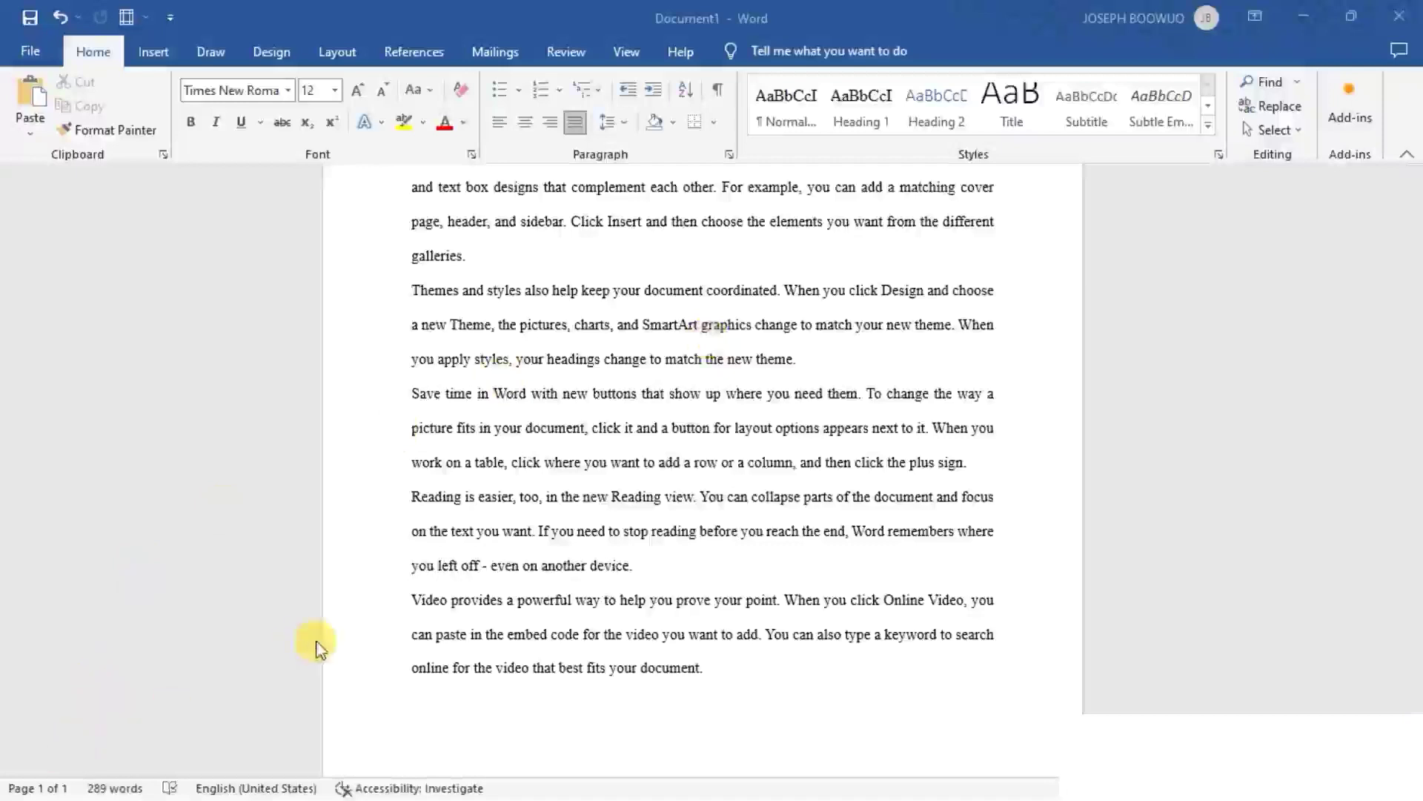
scroll(548, 430, "up", 4)
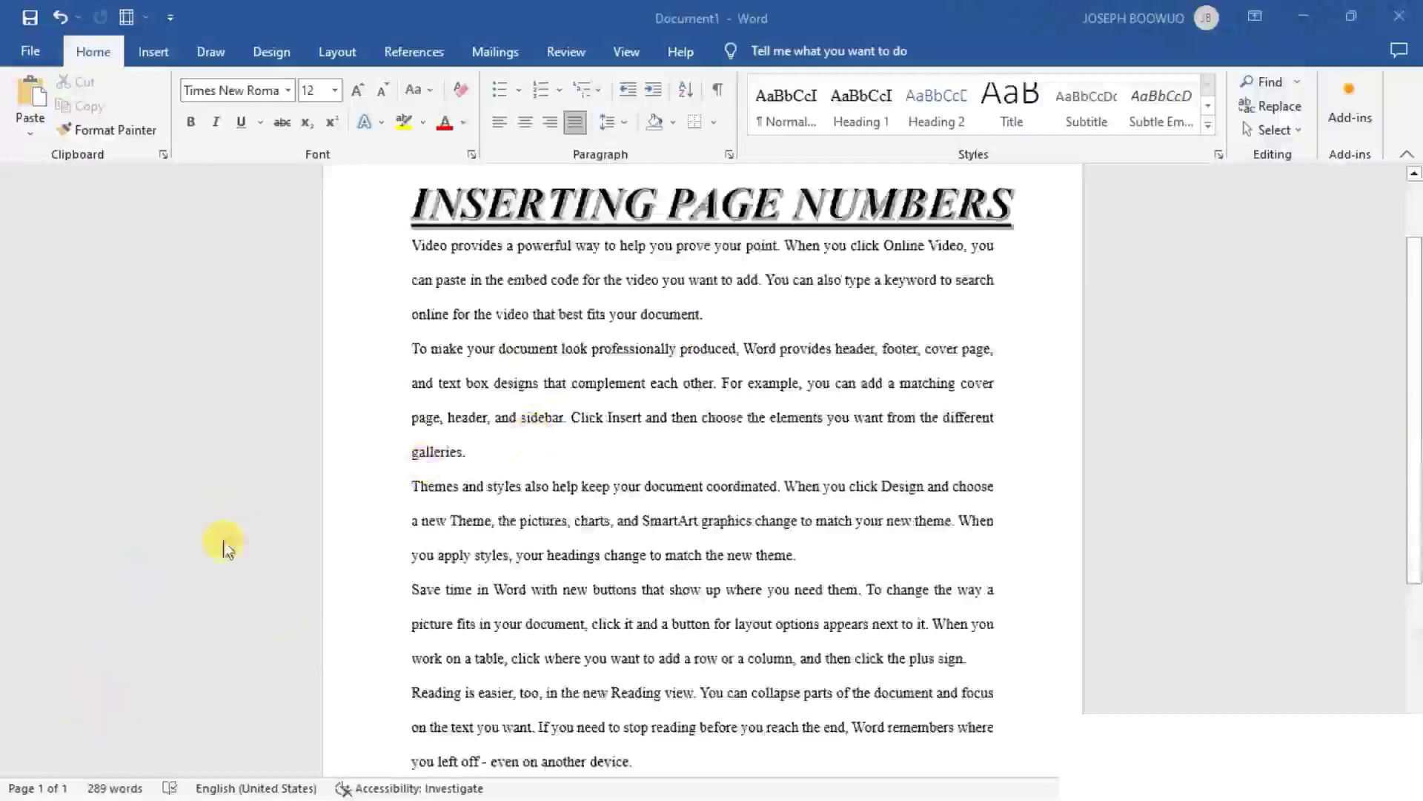
- Open the Navigation pane, look through its headings and results views, and leave it showing the page thumbnails
left_click(46, 791)
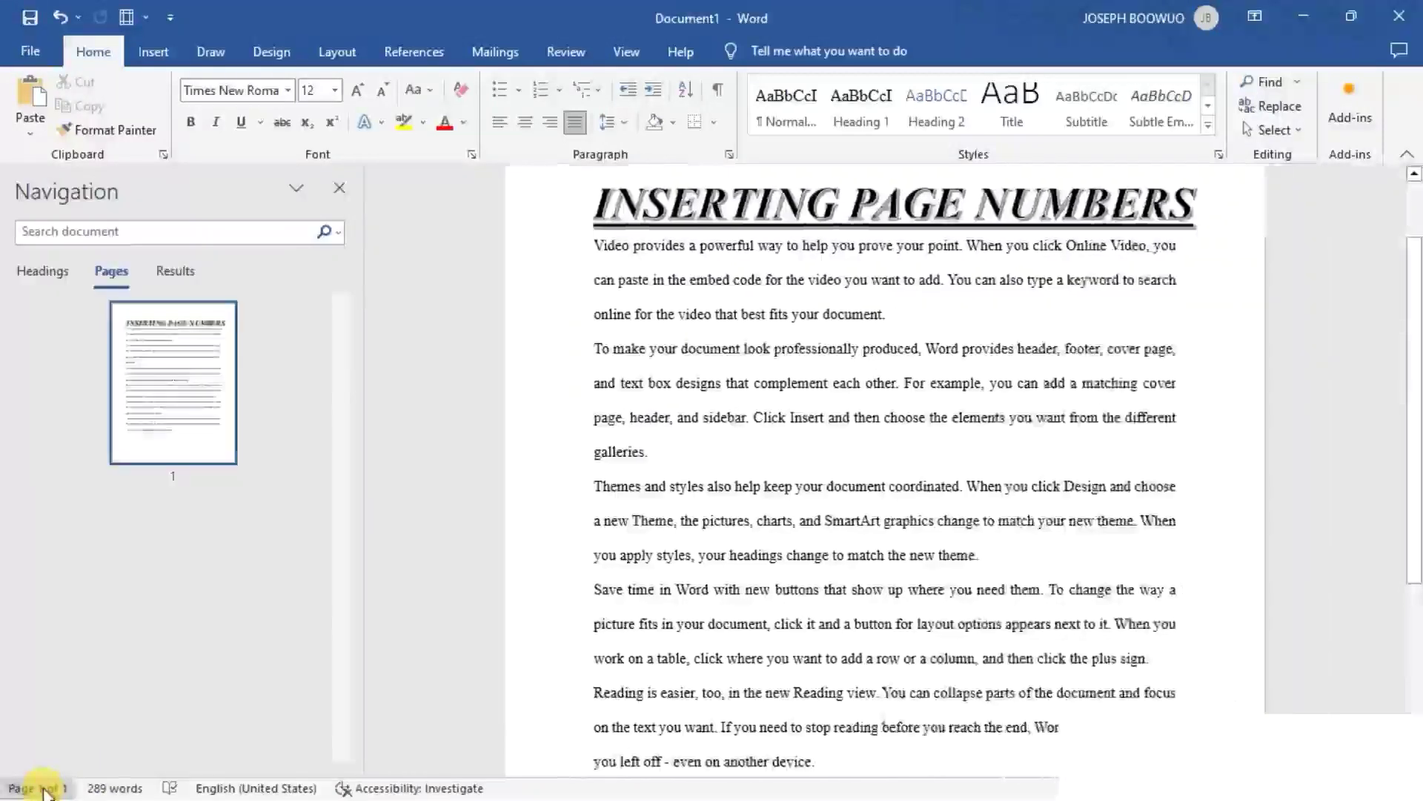
left_click(46, 273)
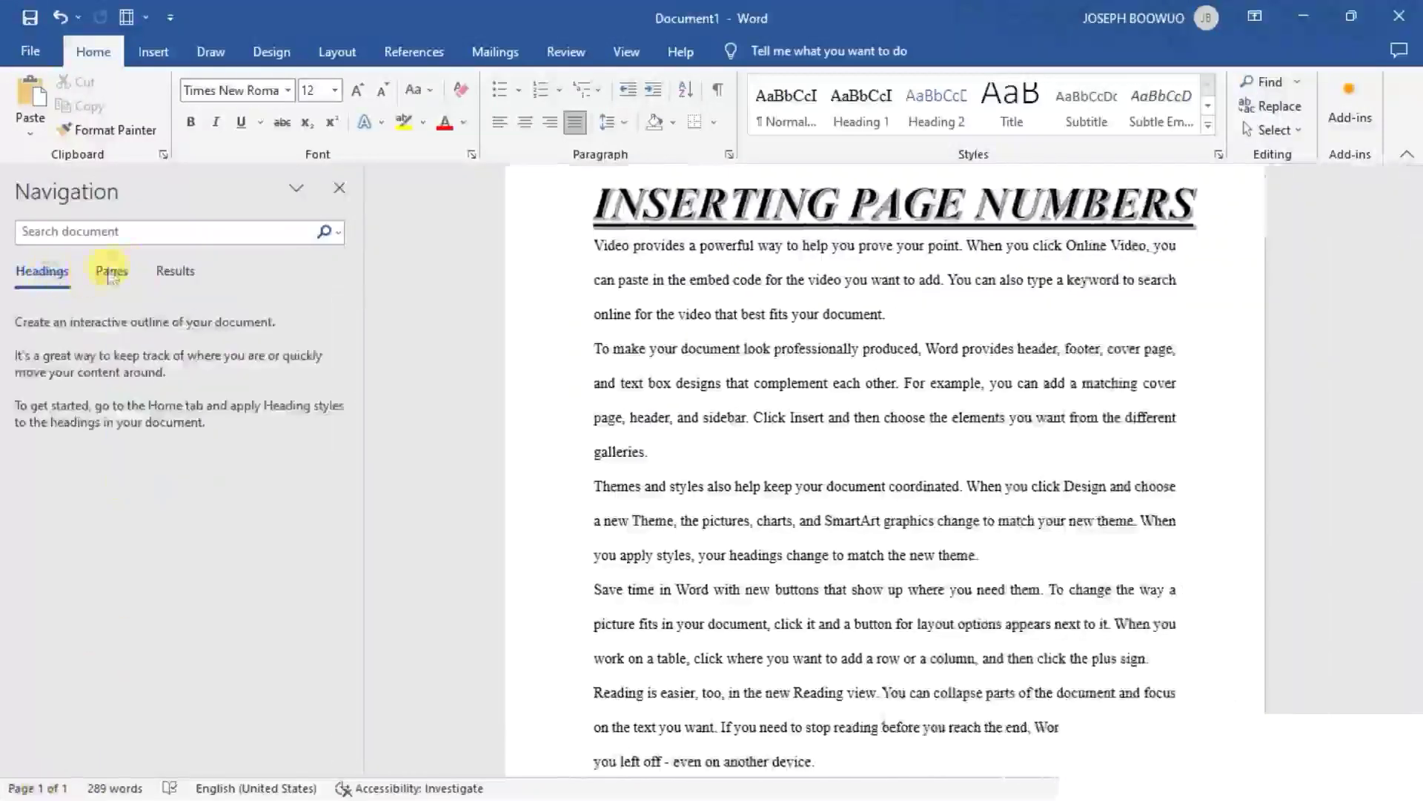
left_click(173, 272)
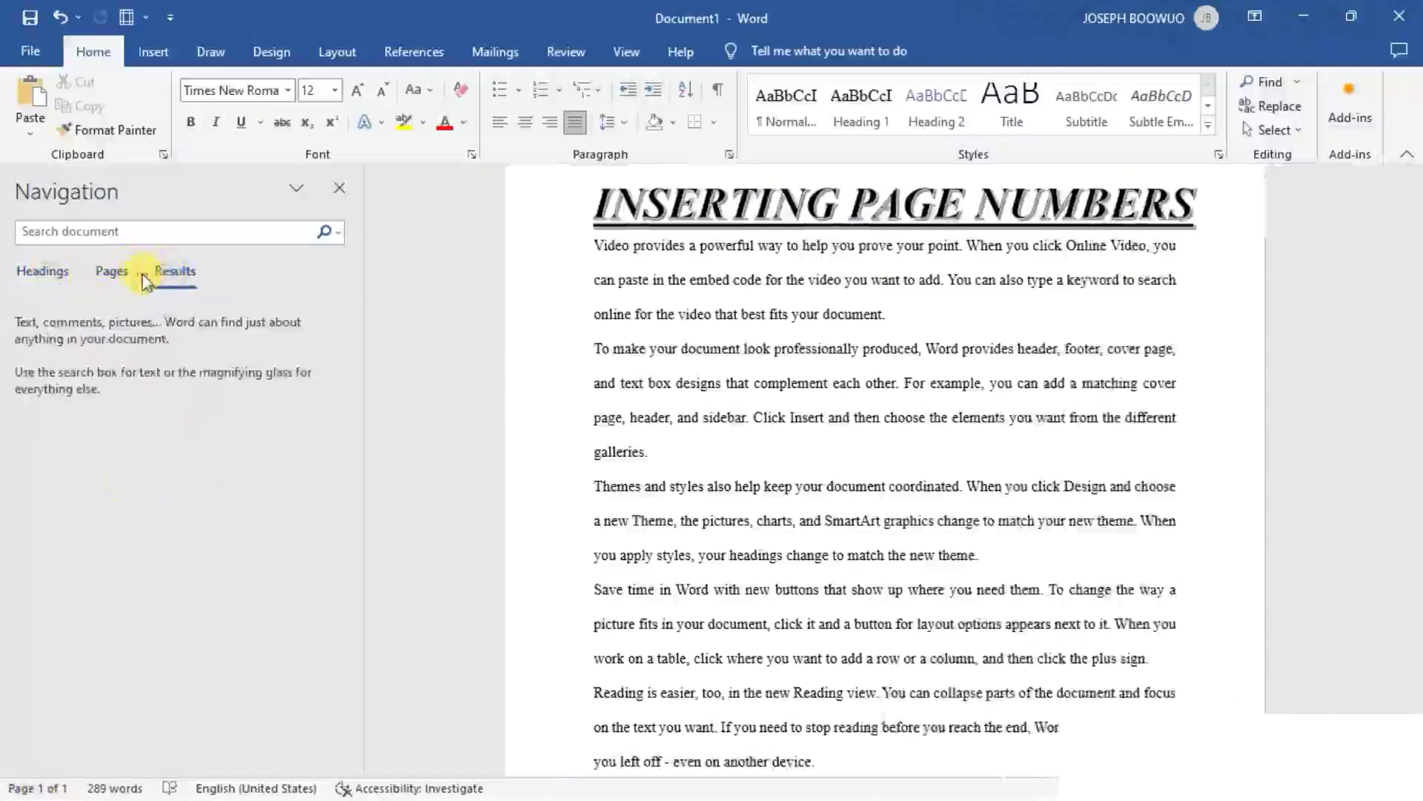
left_click(111, 272)
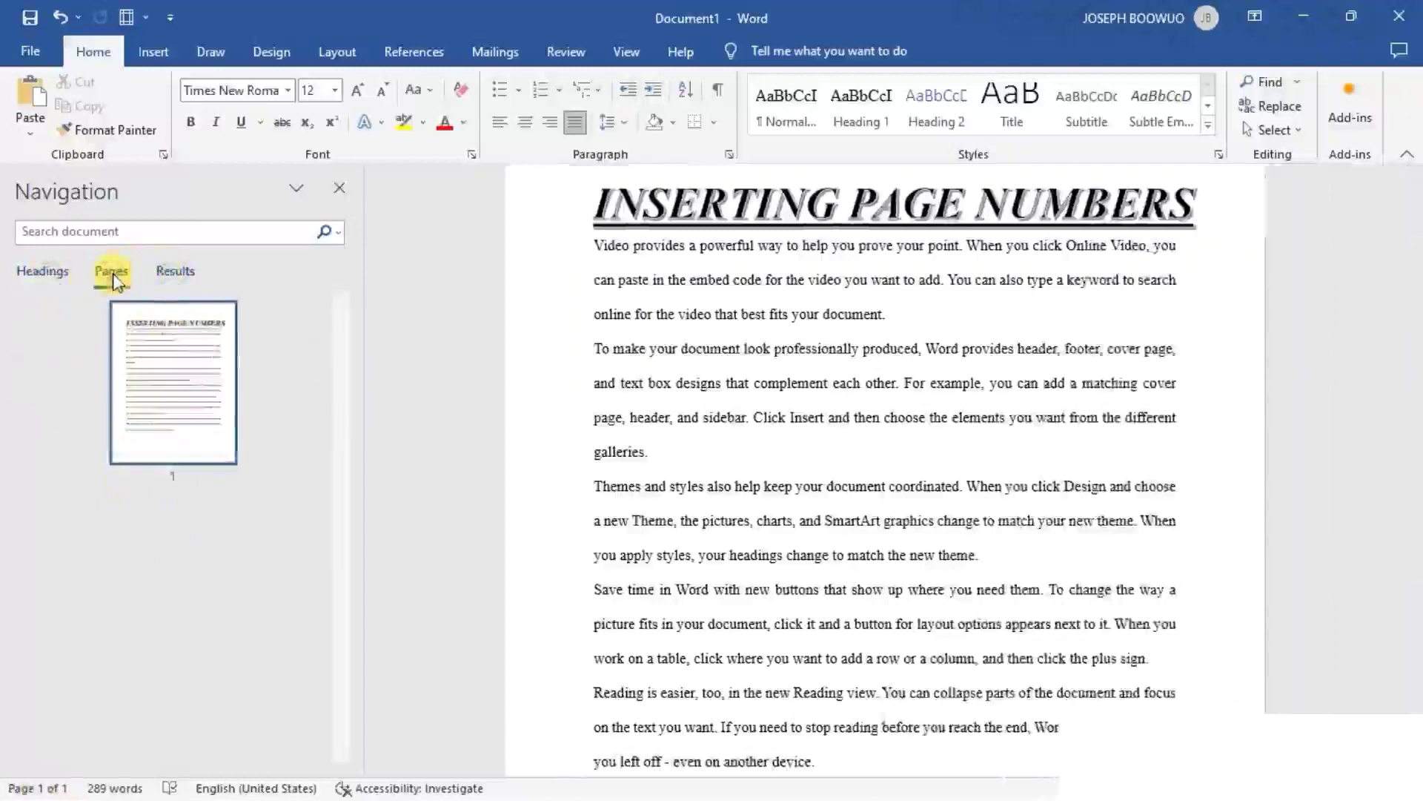
- Generate 15 paragraphs of sample text with 5 sentences each below the last paragraph using =RAND(15,5)
scroll(807, 631, "down", 1)
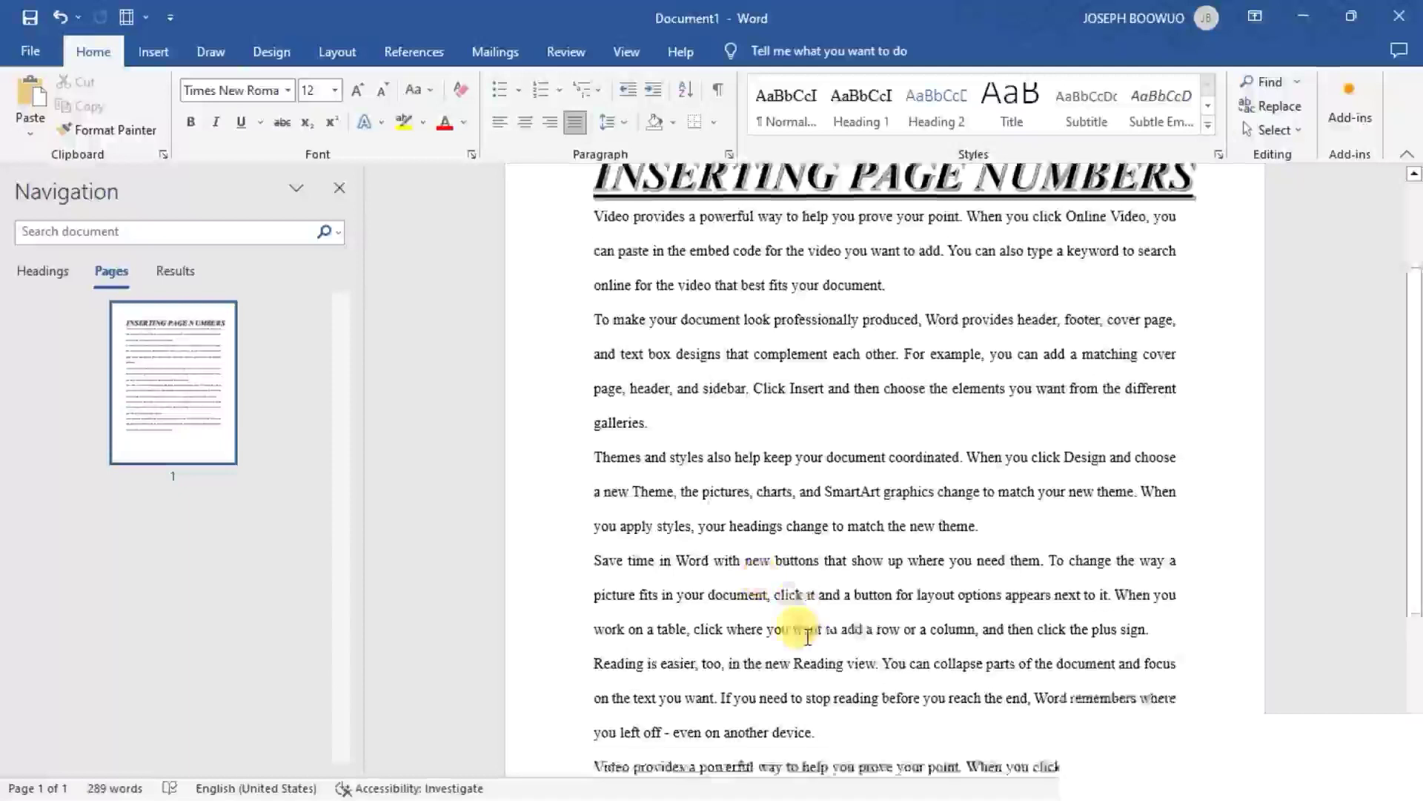
scroll(807, 627, "down", 5)
scroll(807, 630, "up", 1)
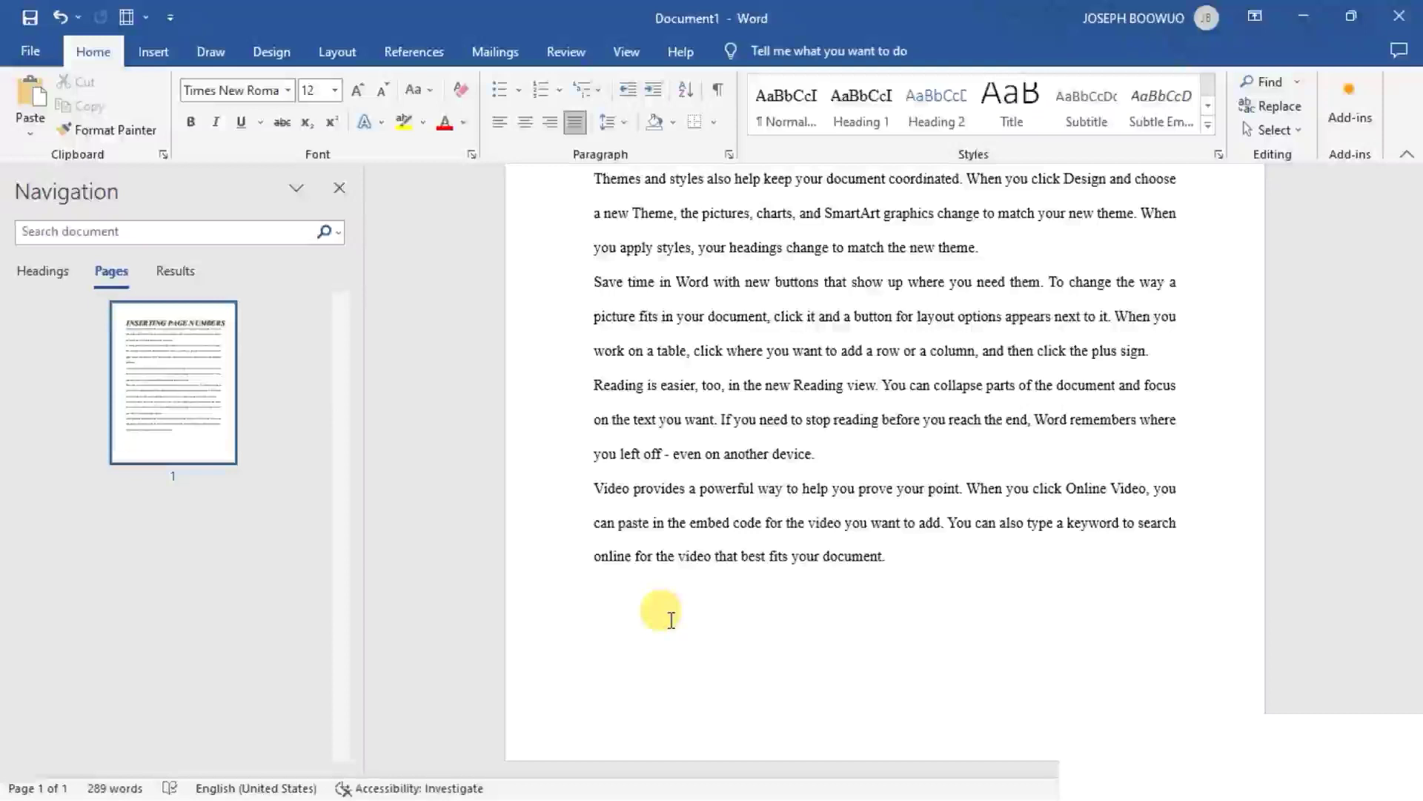
type("=RA")
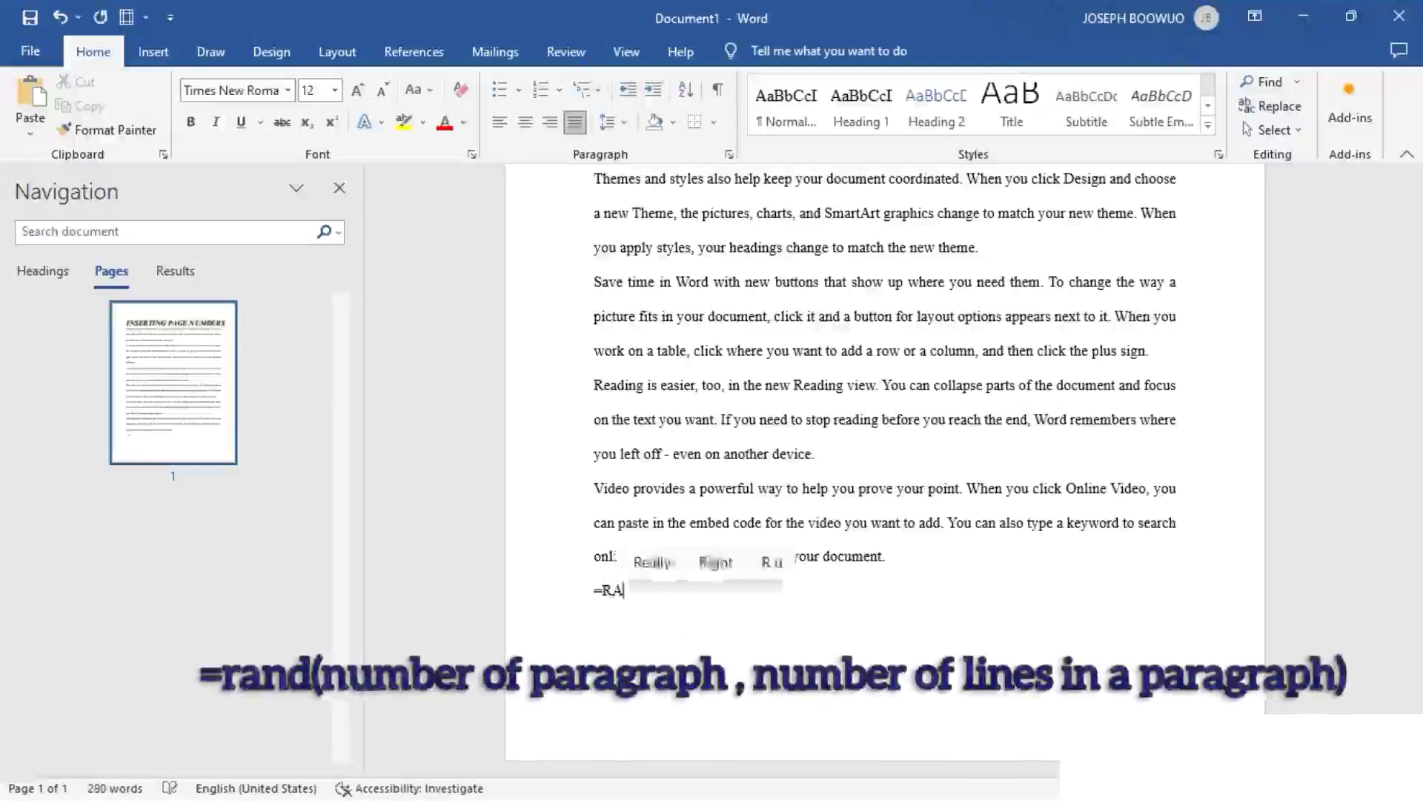
type("ND")
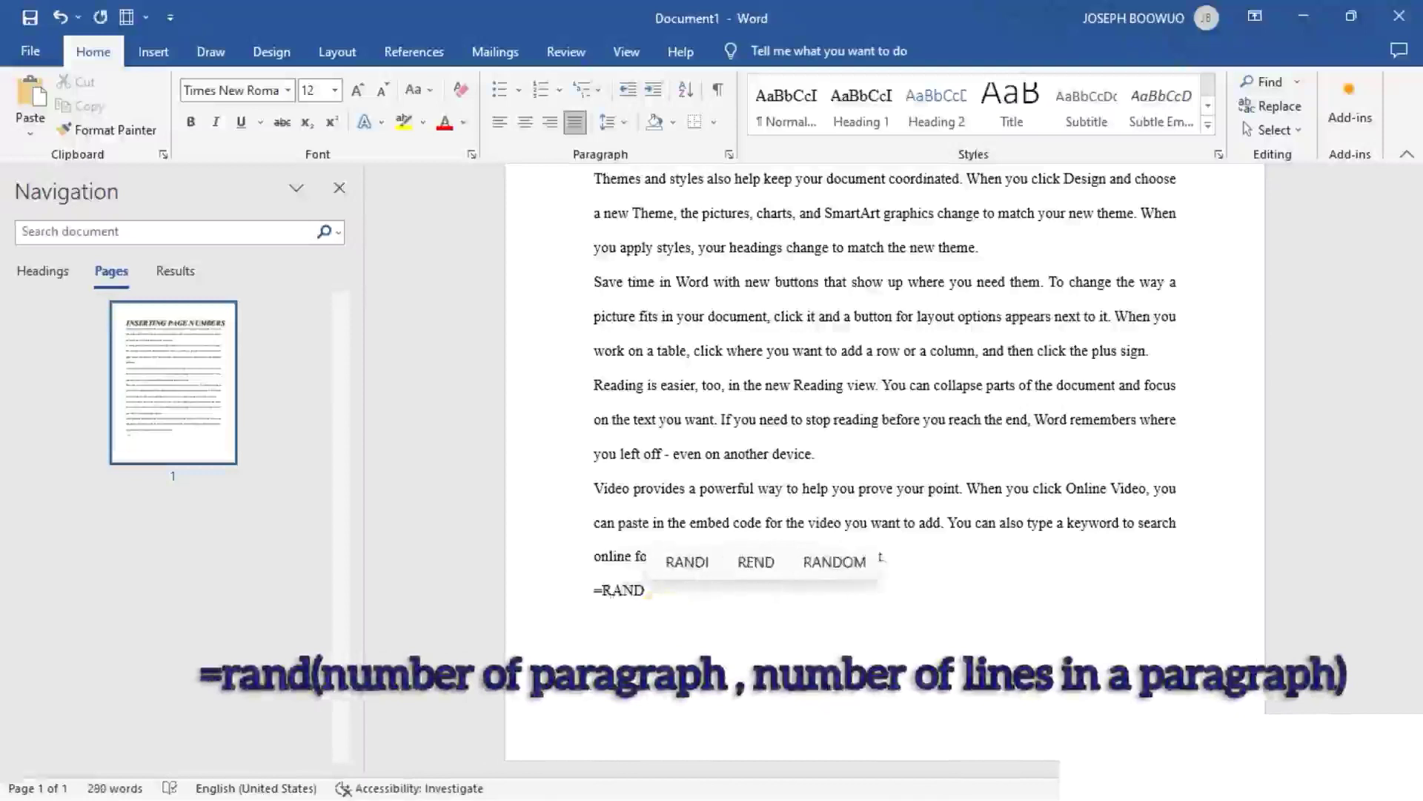
type("(")
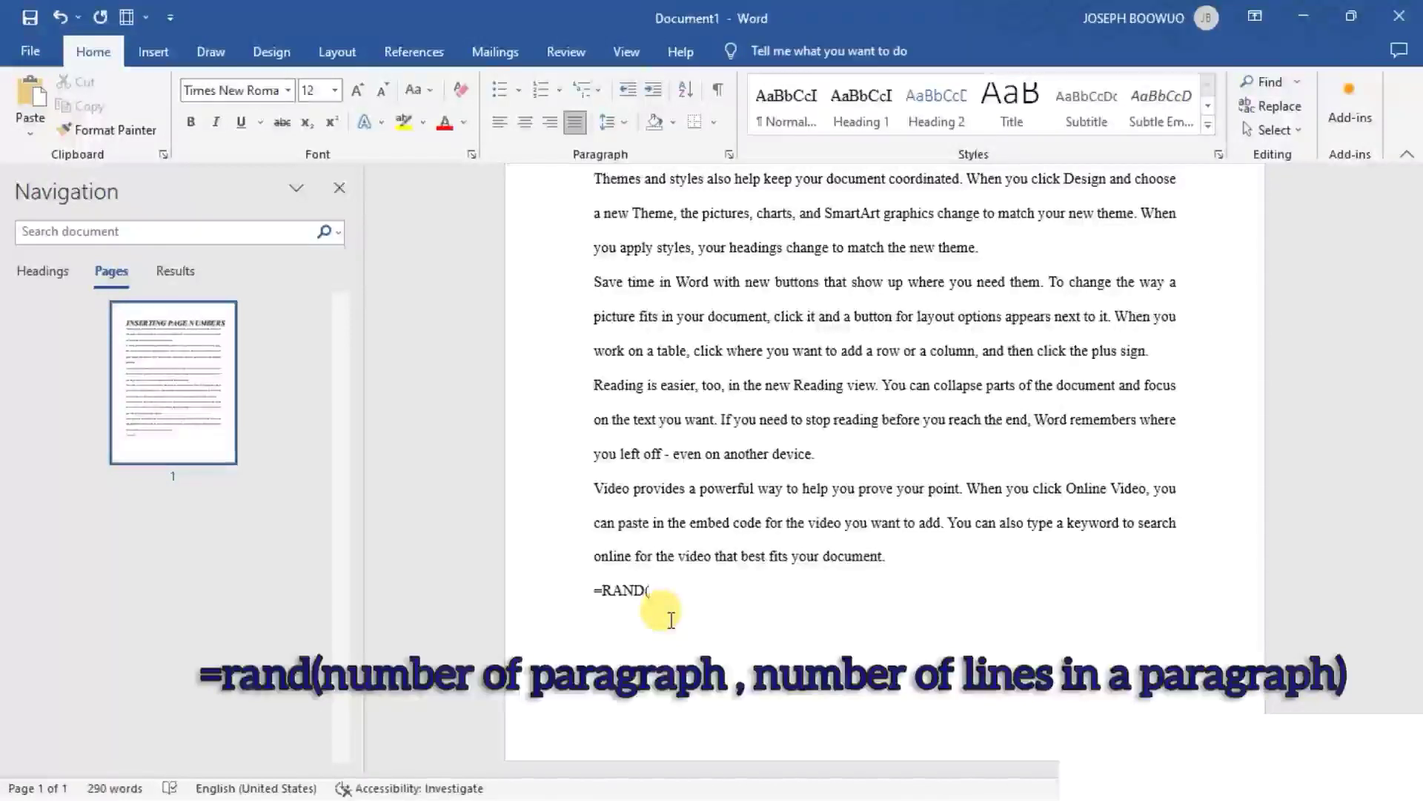
type("15,")
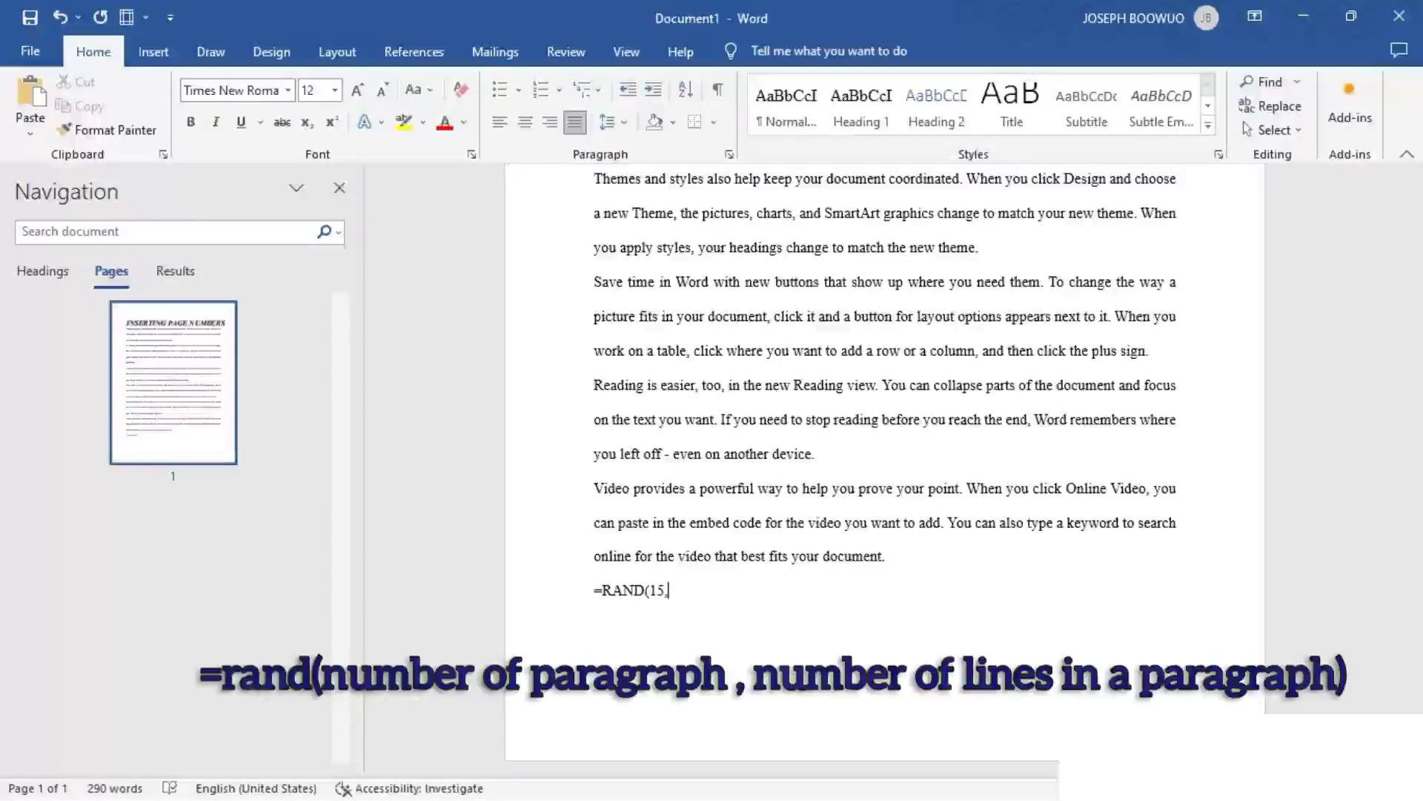
type("4")
key("BackSpace")
type("5)")
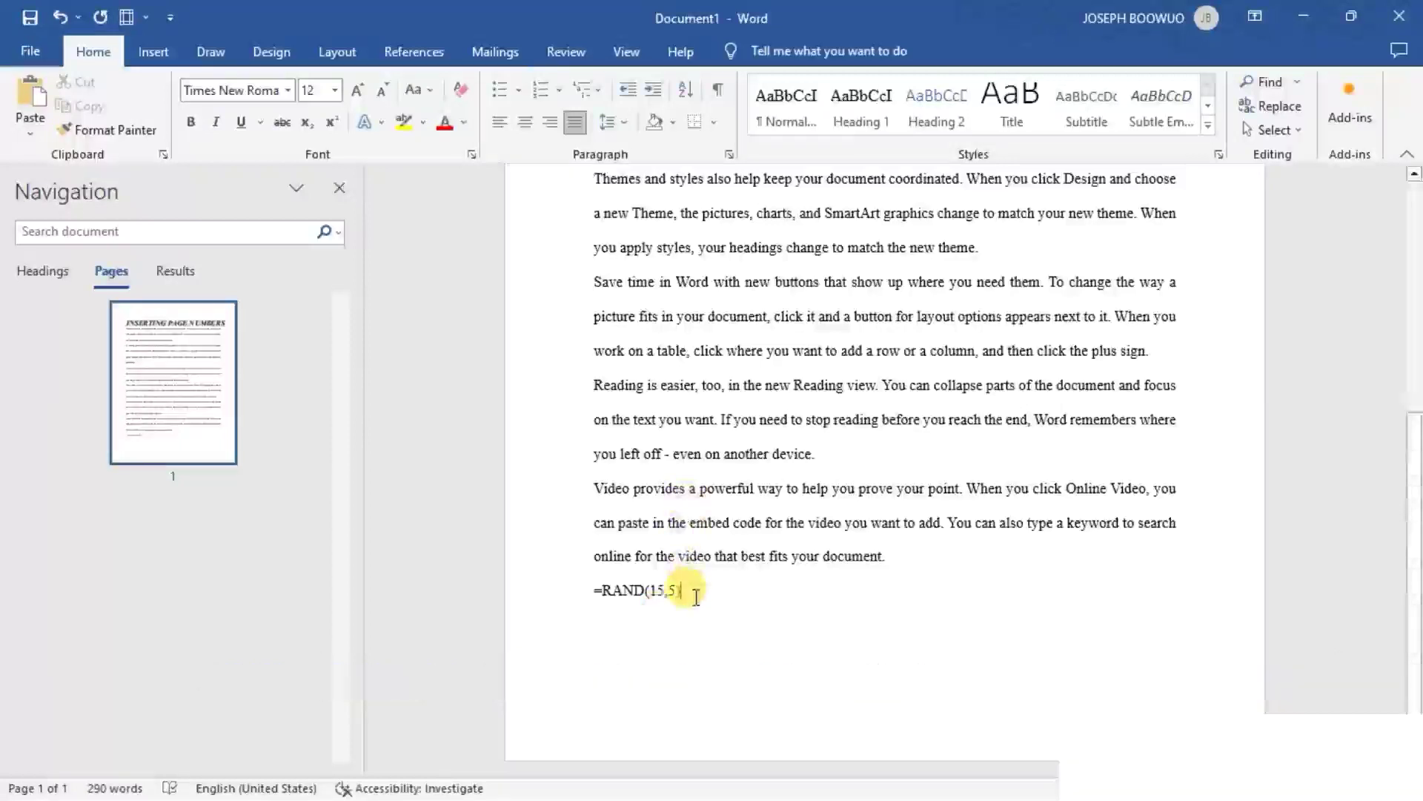
key("Return")
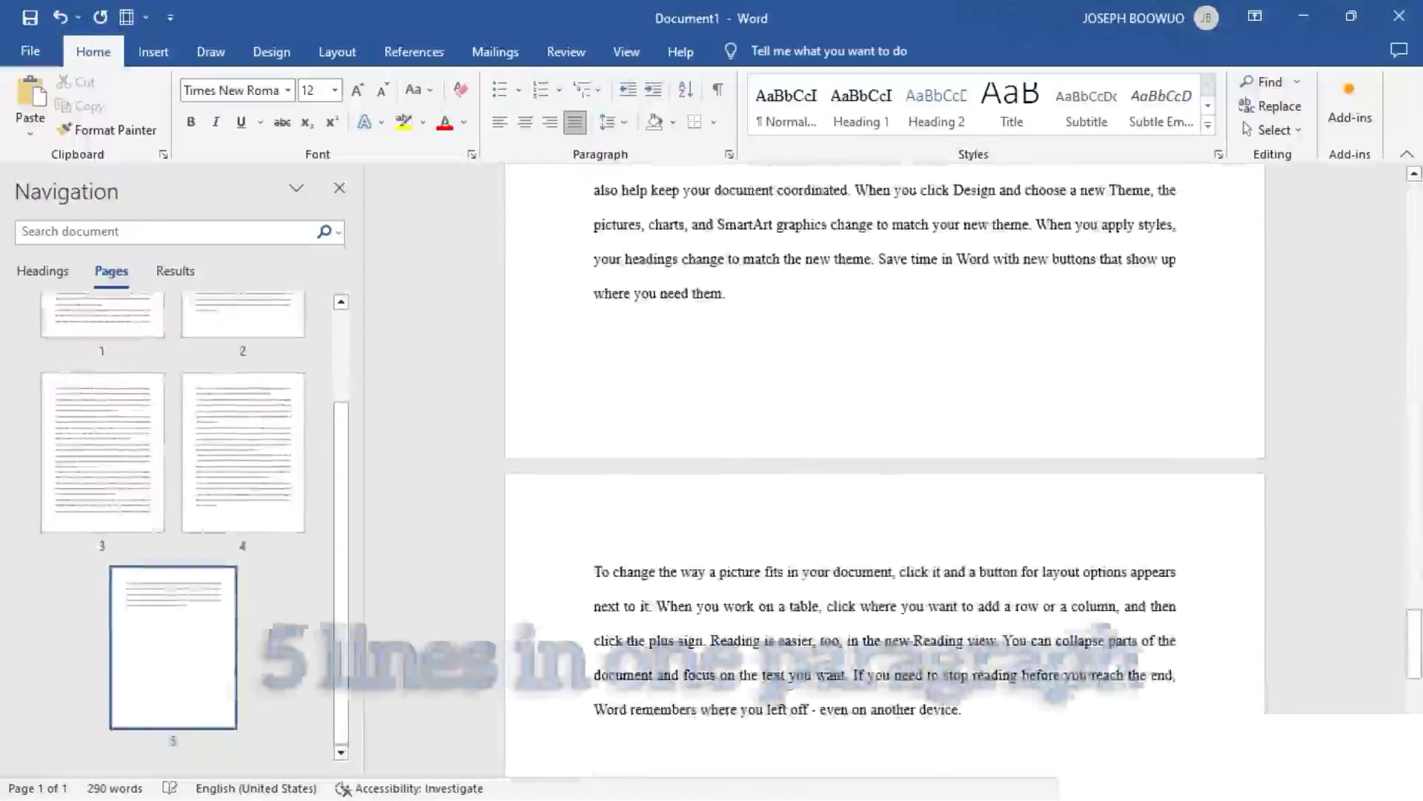
- Add 6 more sample paragraphs of 3 sentences each at the end of the document using =RAND(6,3)
scroll(757, 604, "down", 3)
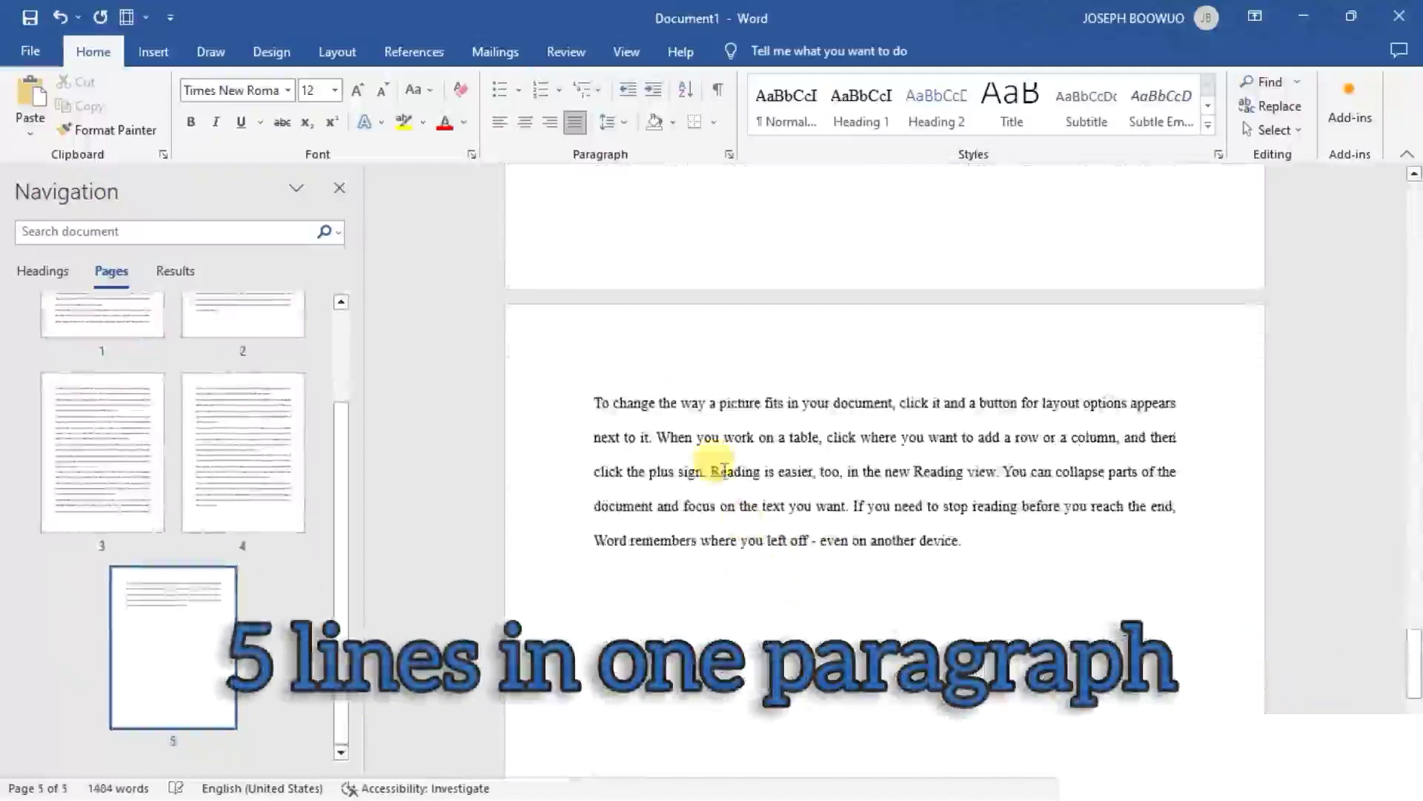
scroll(714, 392, "up", 3)
scroll(724, 400, "down", 3)
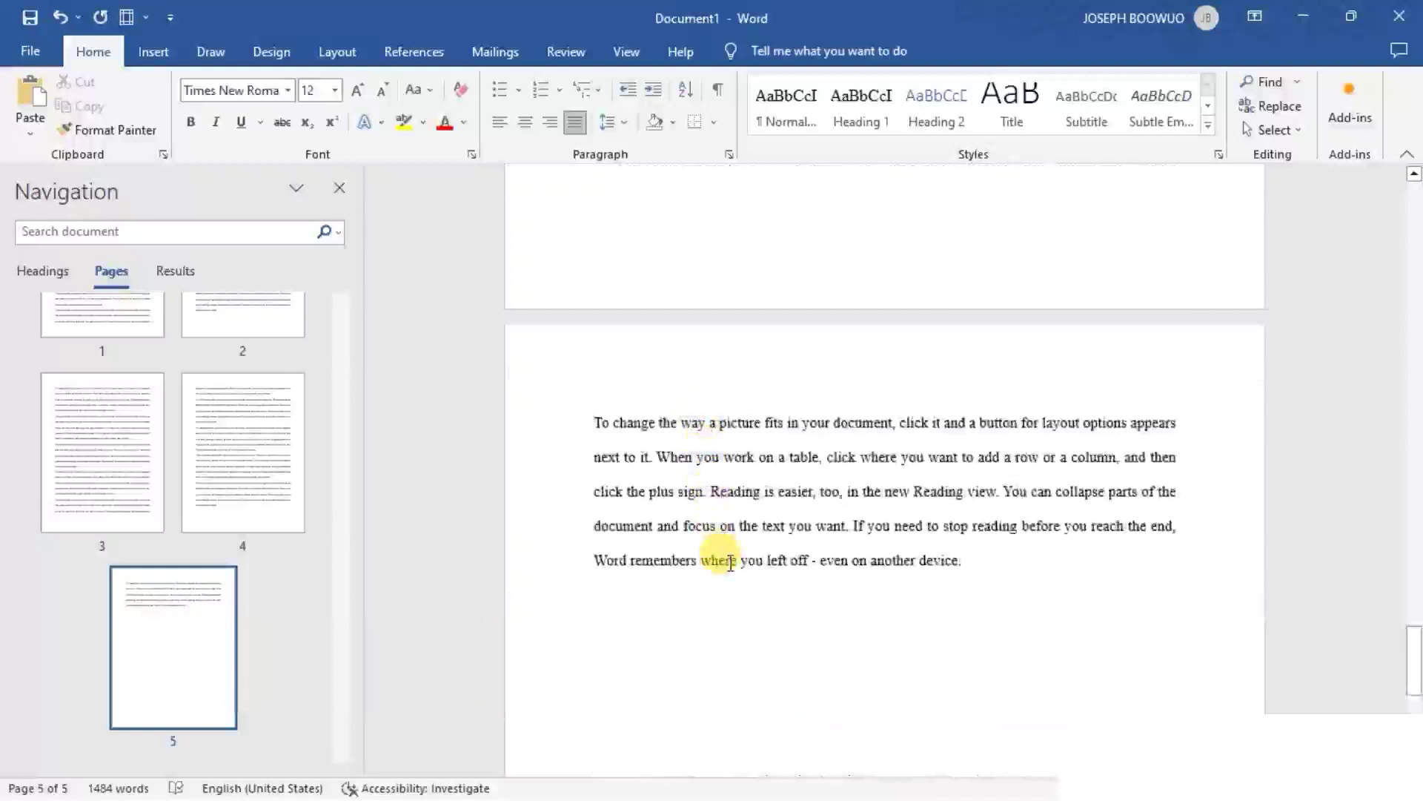
scroll(730, 562, "up", 5)
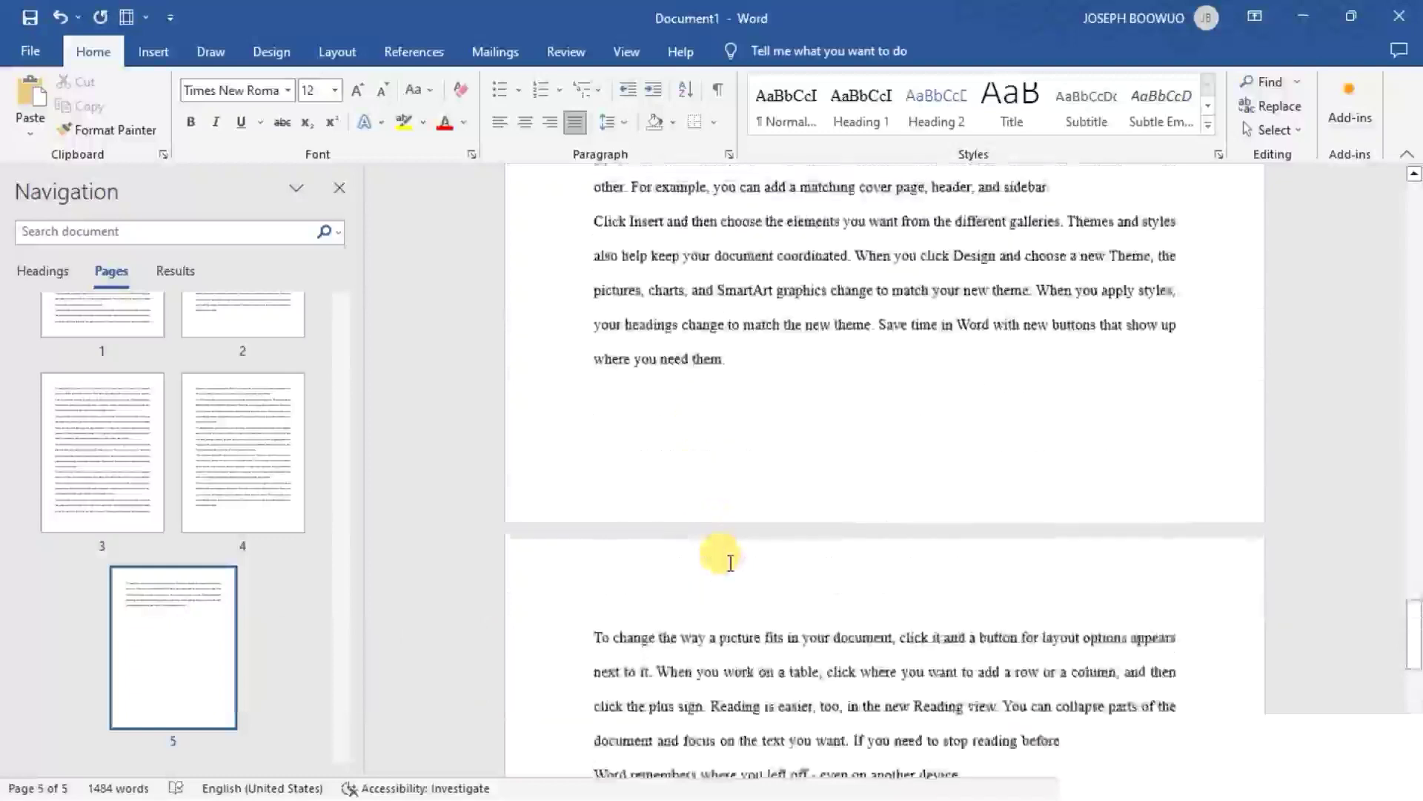
scroll(730, 561, "down", 8)
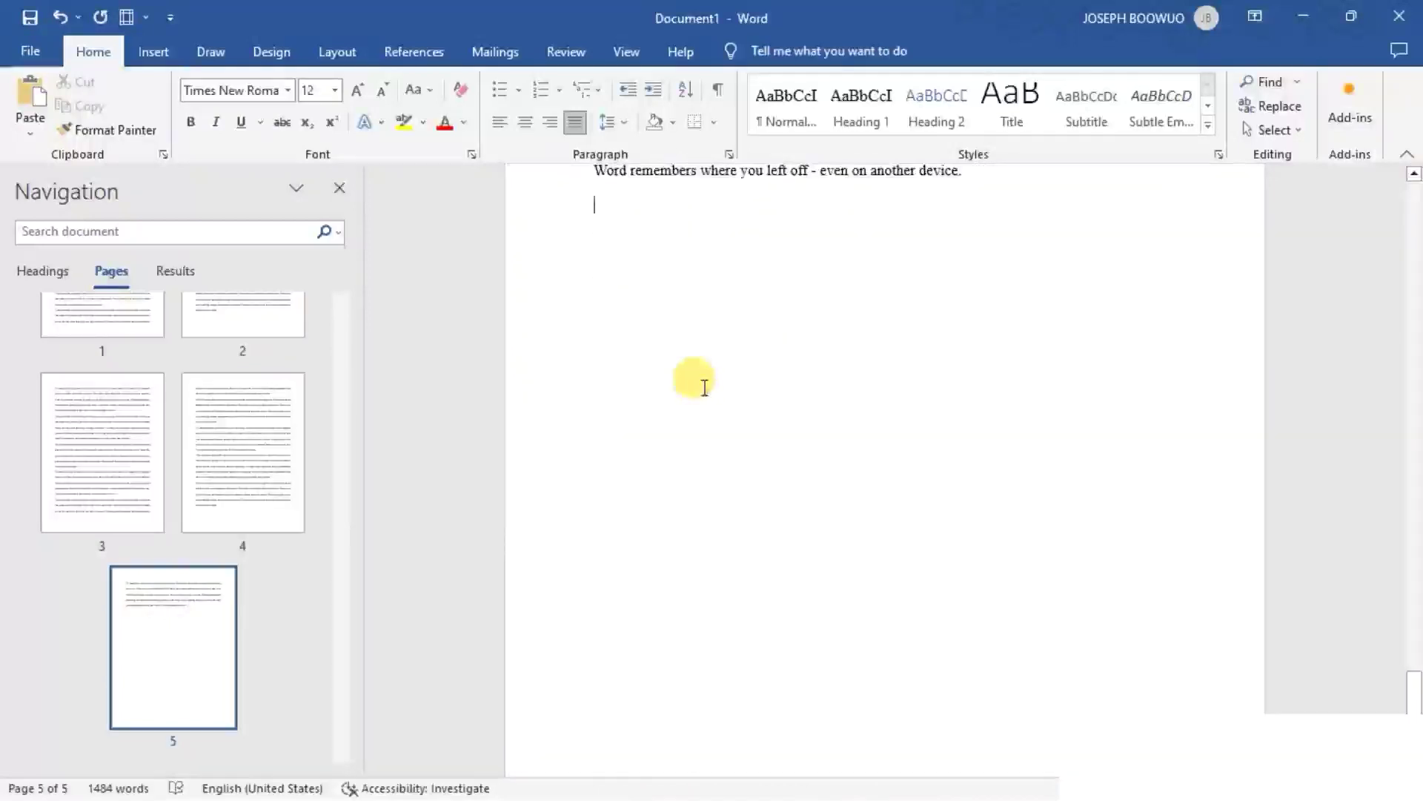
type("=")
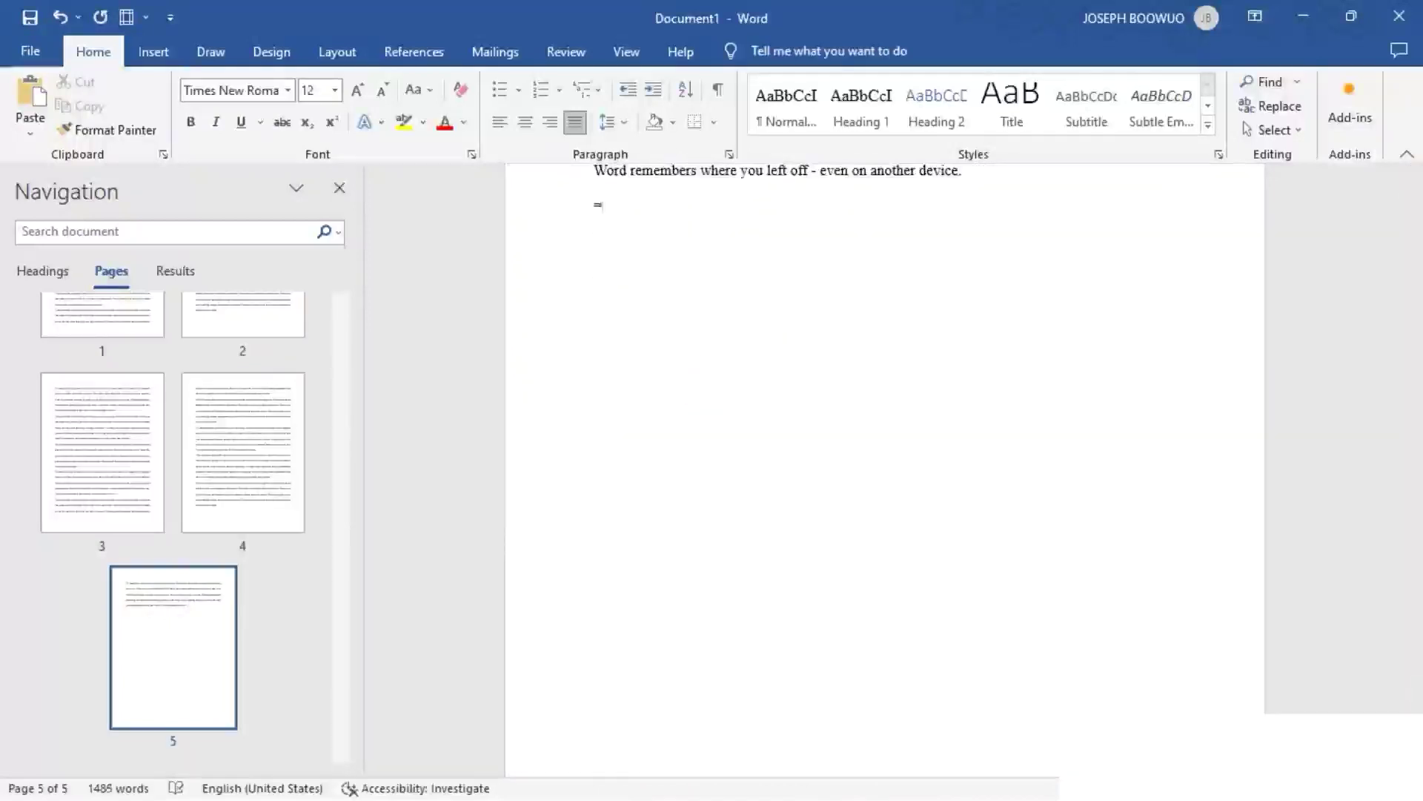
type("RAND")
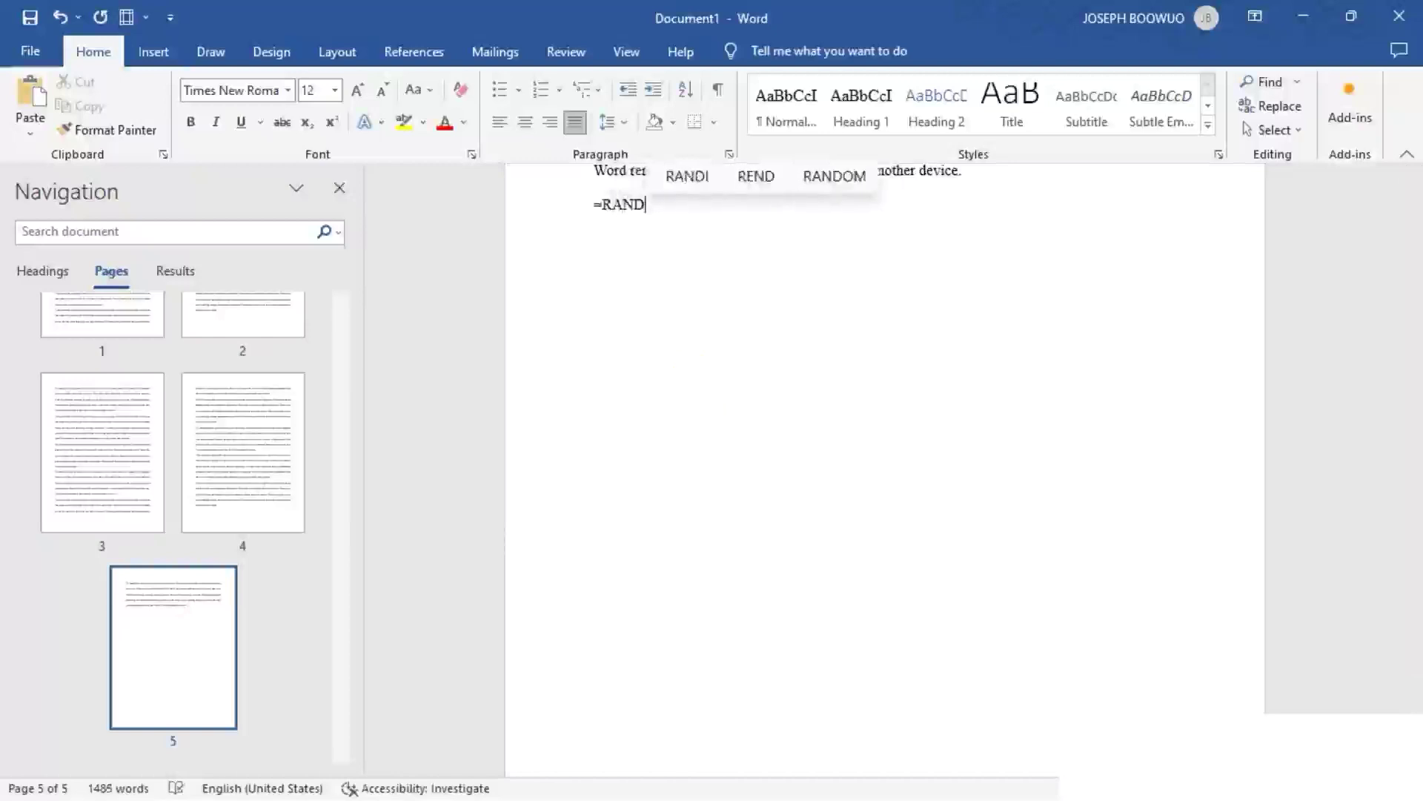
type("(")
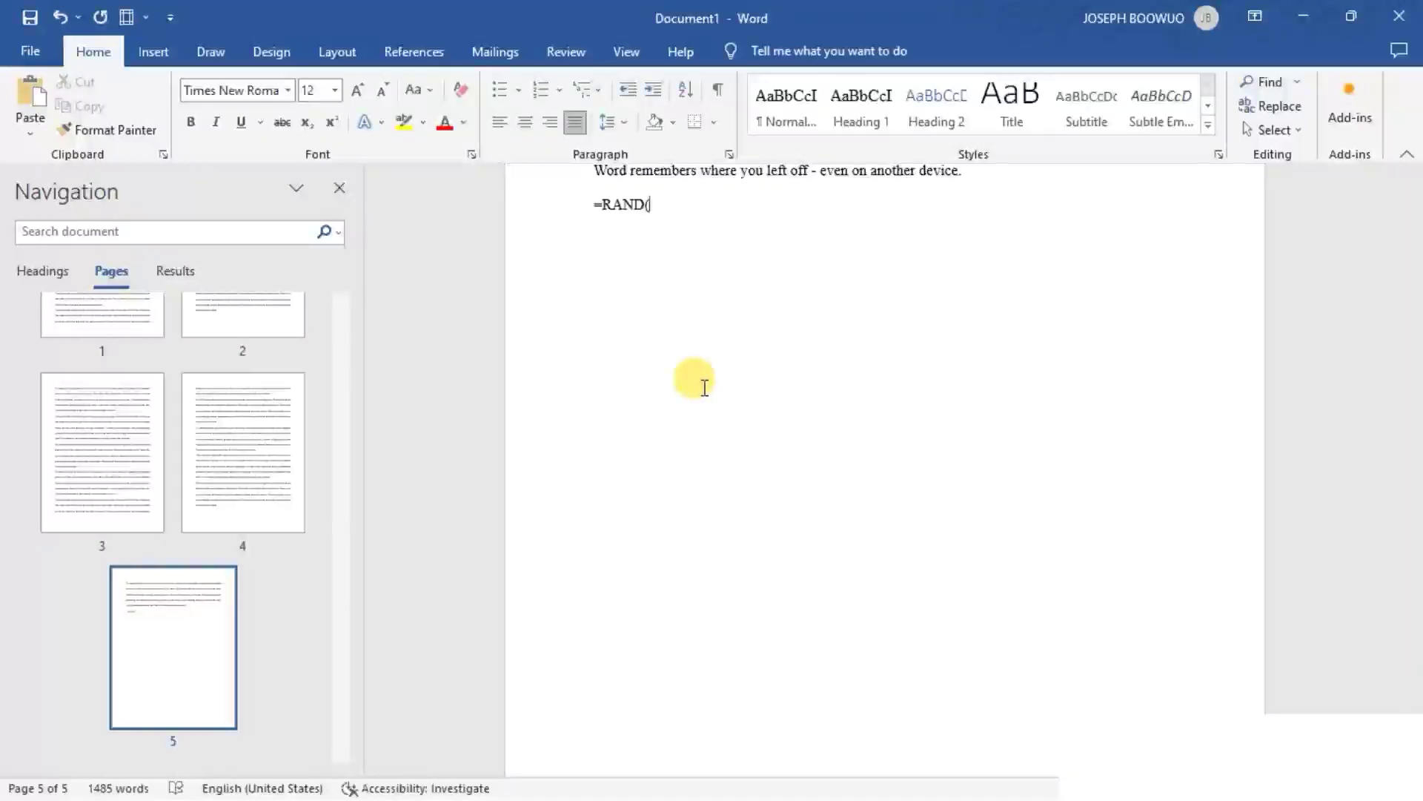
type("6")
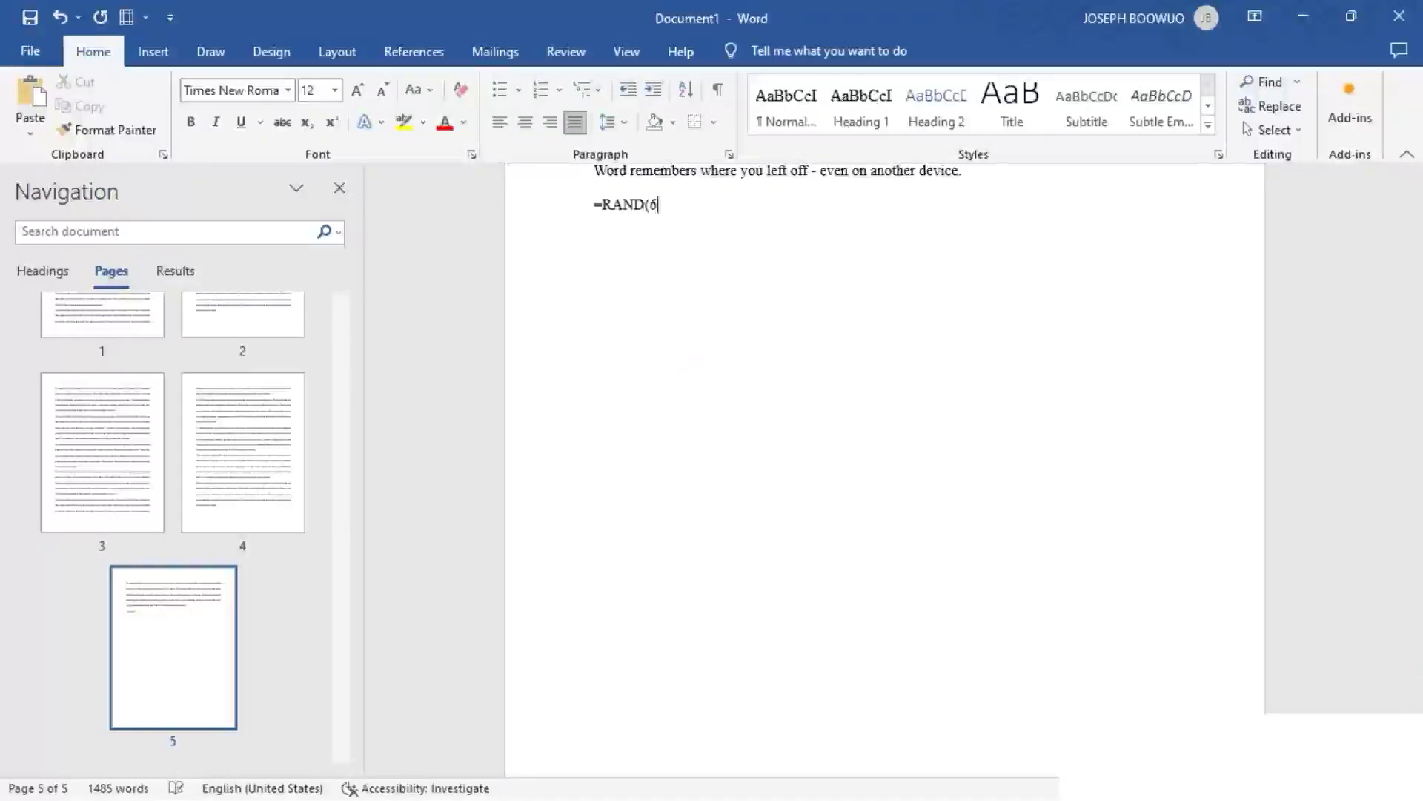
type(",3)")
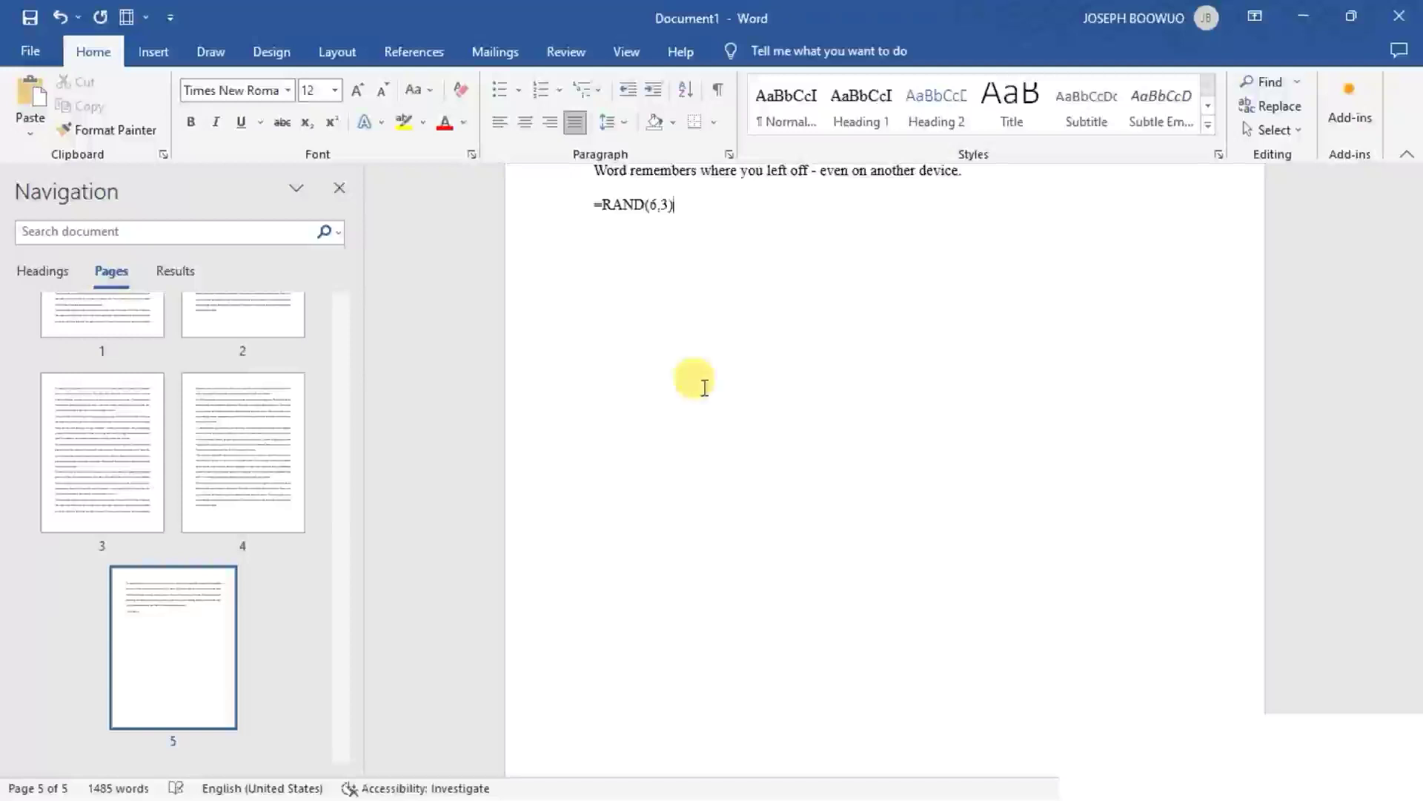
key("Return")
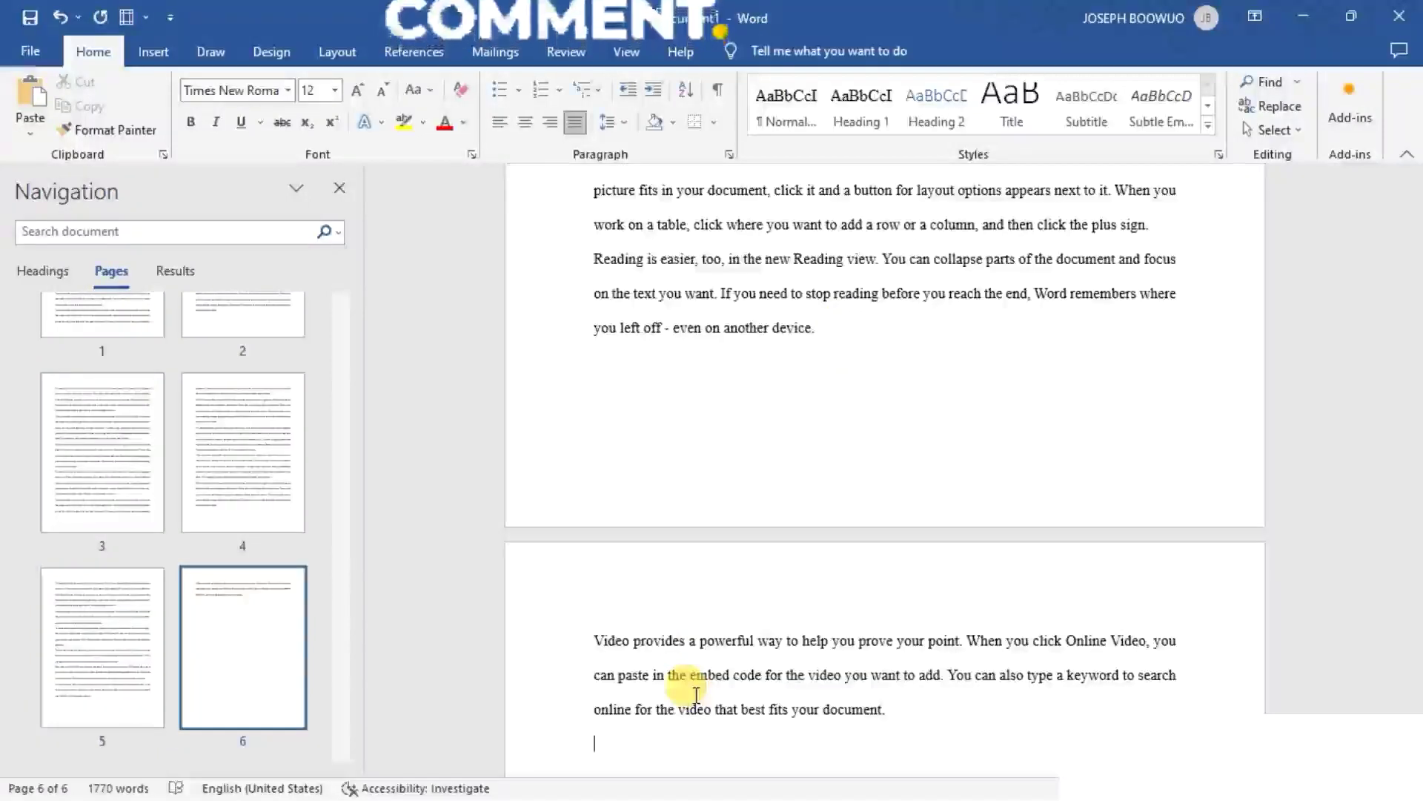
- Look back through the generated pages and return to the document's first page
scroll(807, 519, "up", 10)
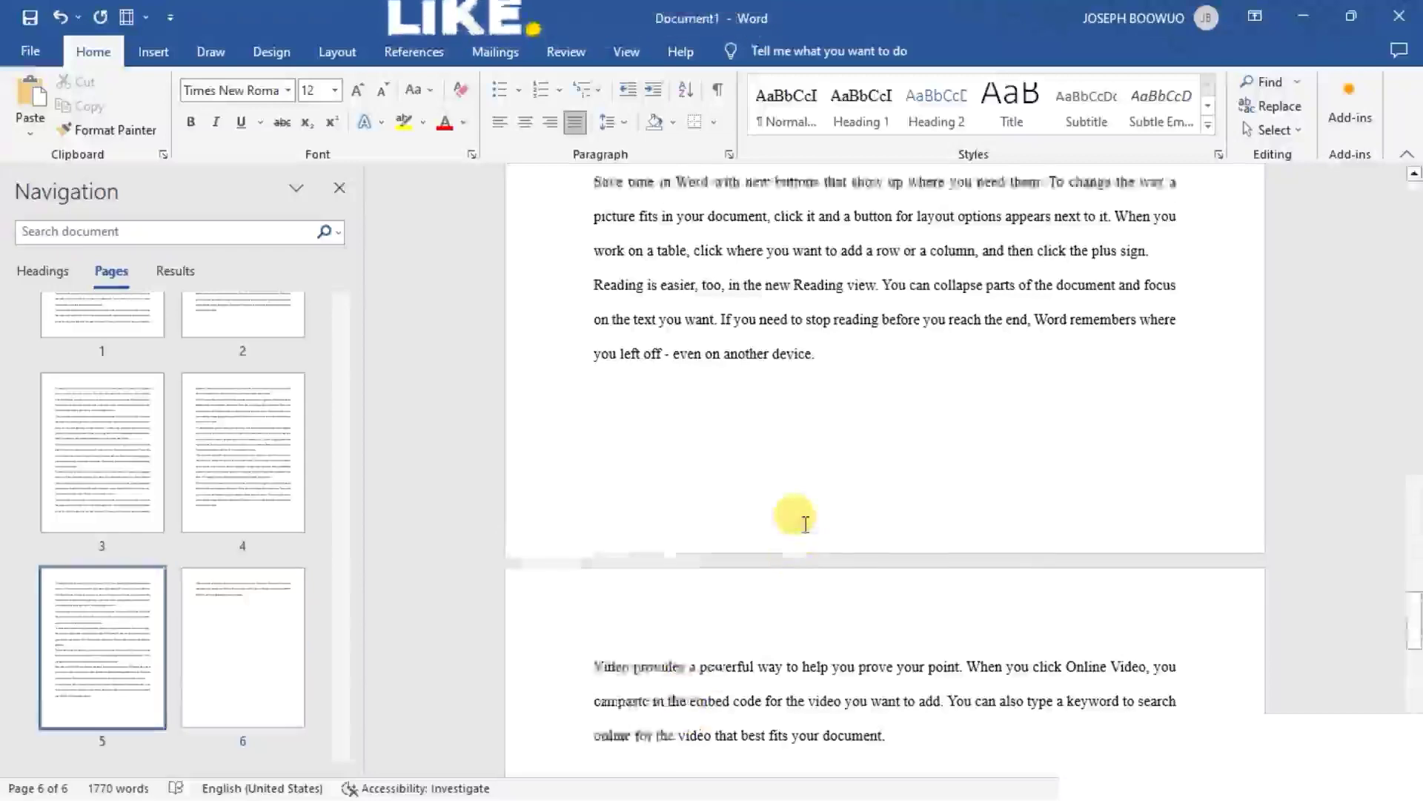
scroll(805, 523, "up", 15)
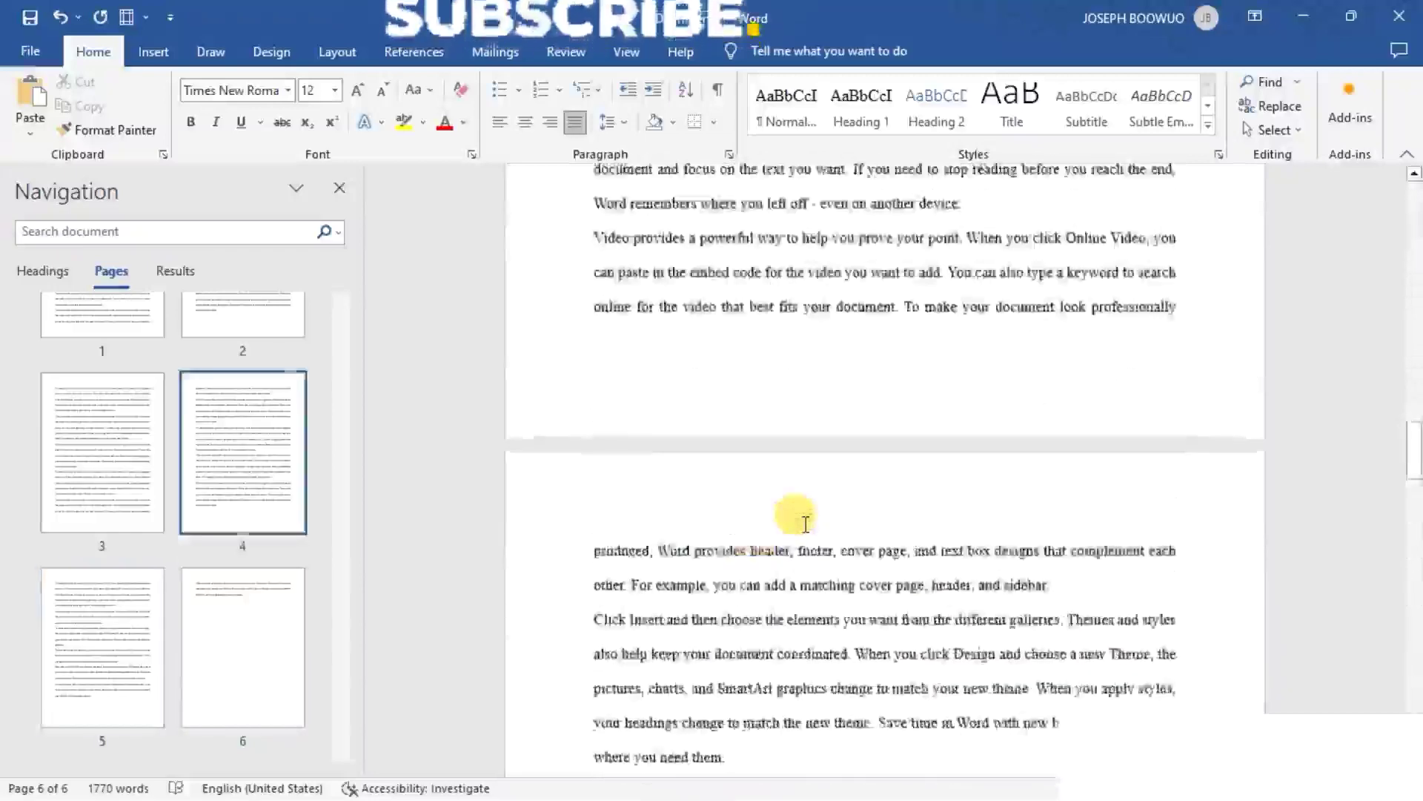
scroll(805, 524, "up", 12)
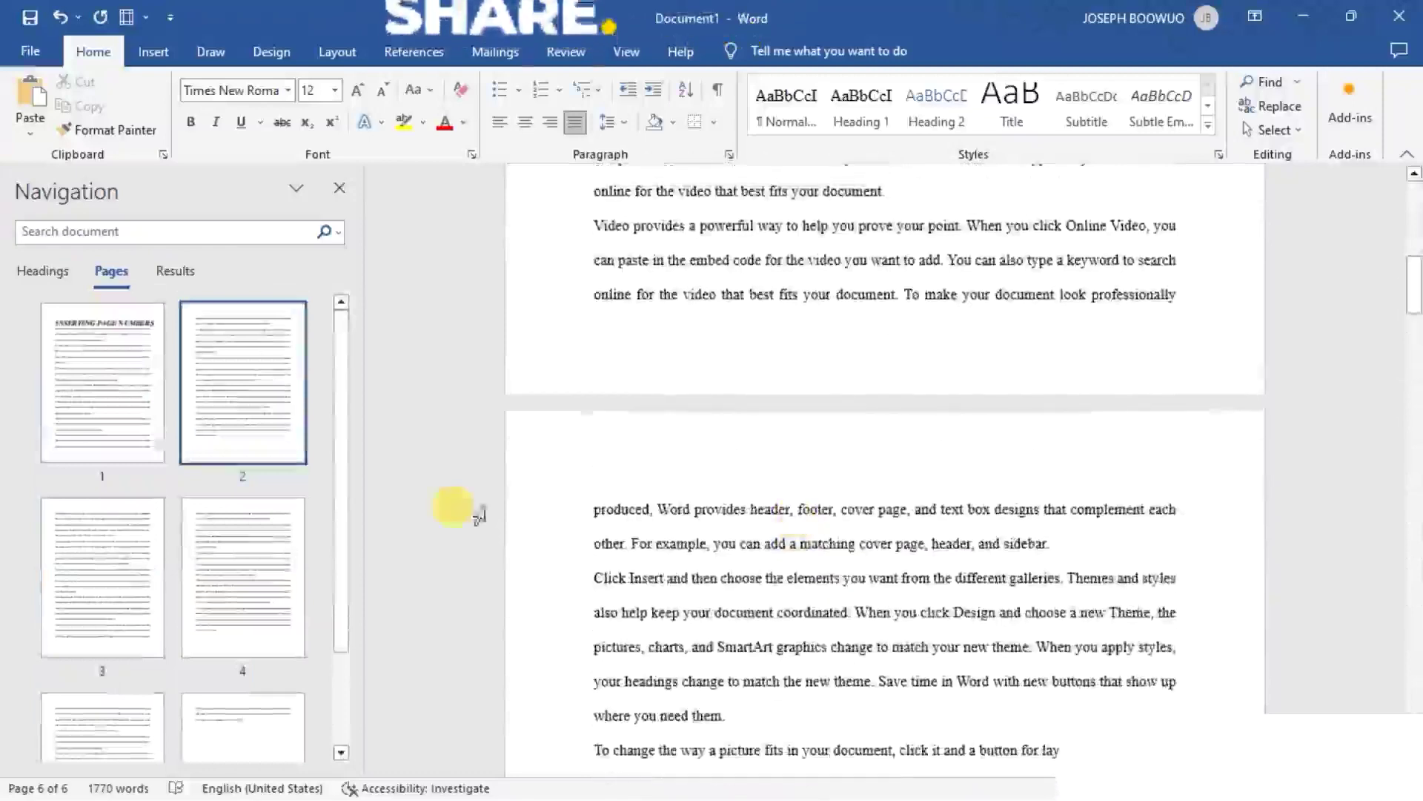
left_click(72, 420)
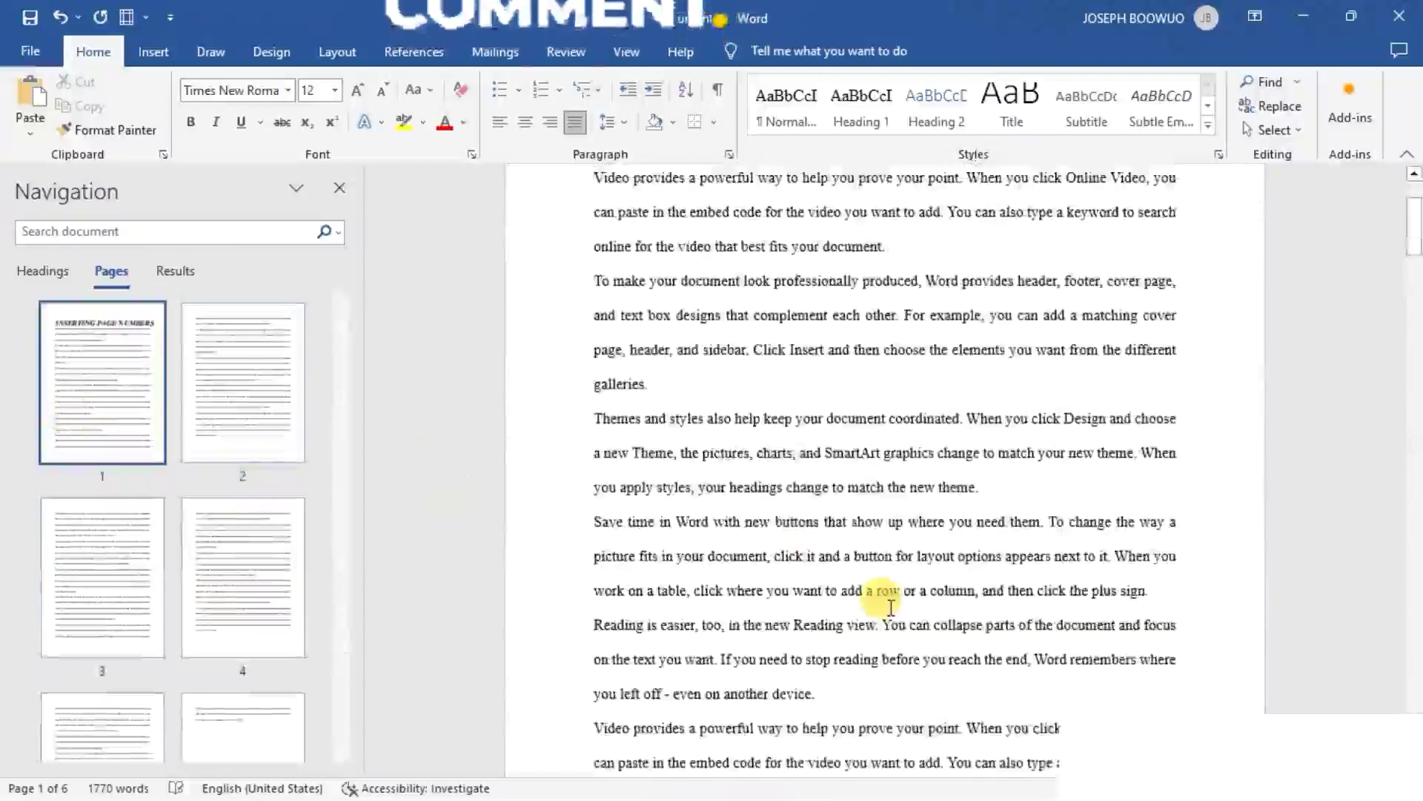
- Insert a Next Page section break after the last line of page 3, following the word "professionally"
scroll(889, 607, "down", 1)
scroll(889, 607, "down", 10)
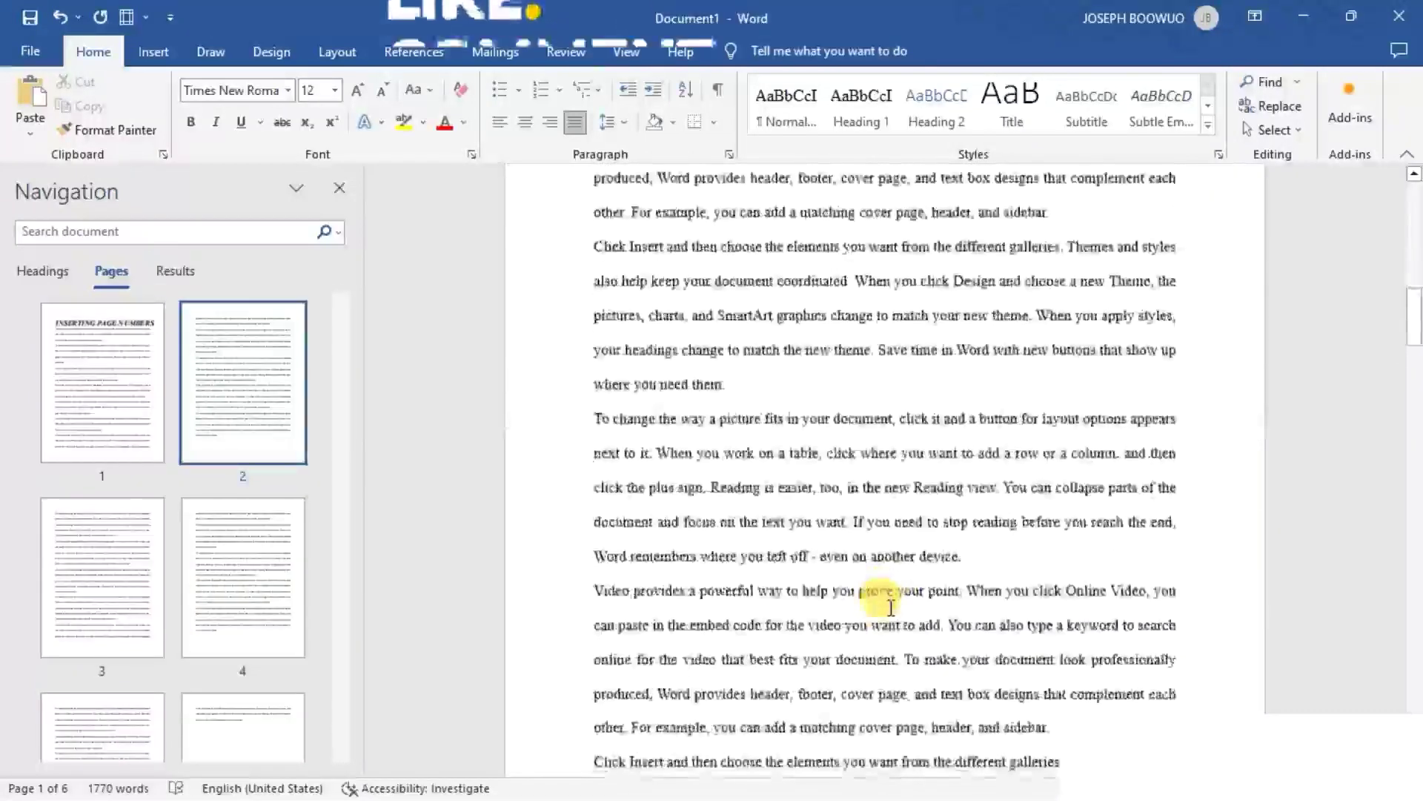
scroll(889, 606, "down", 10)
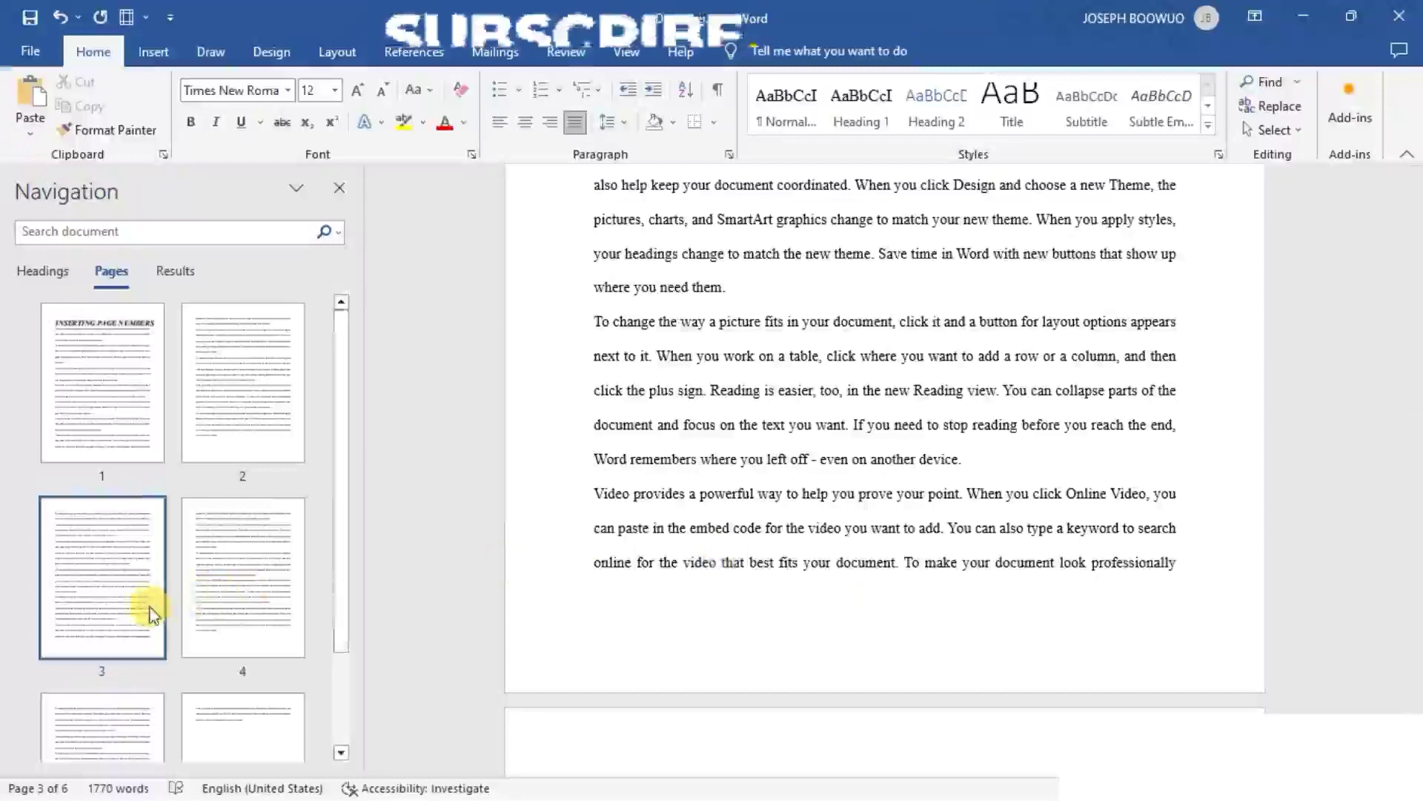
left_click(1195, 568)
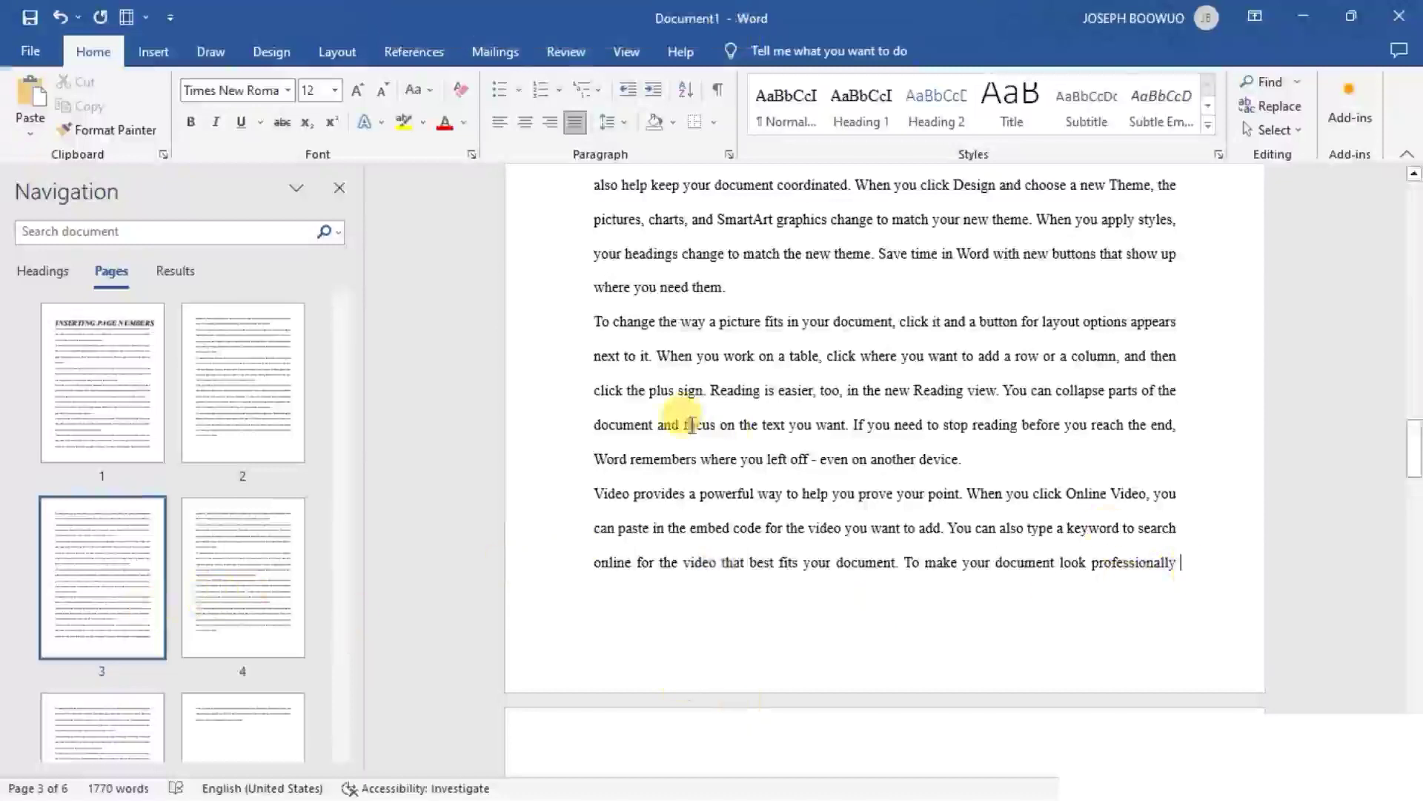
left_click(339, 52)
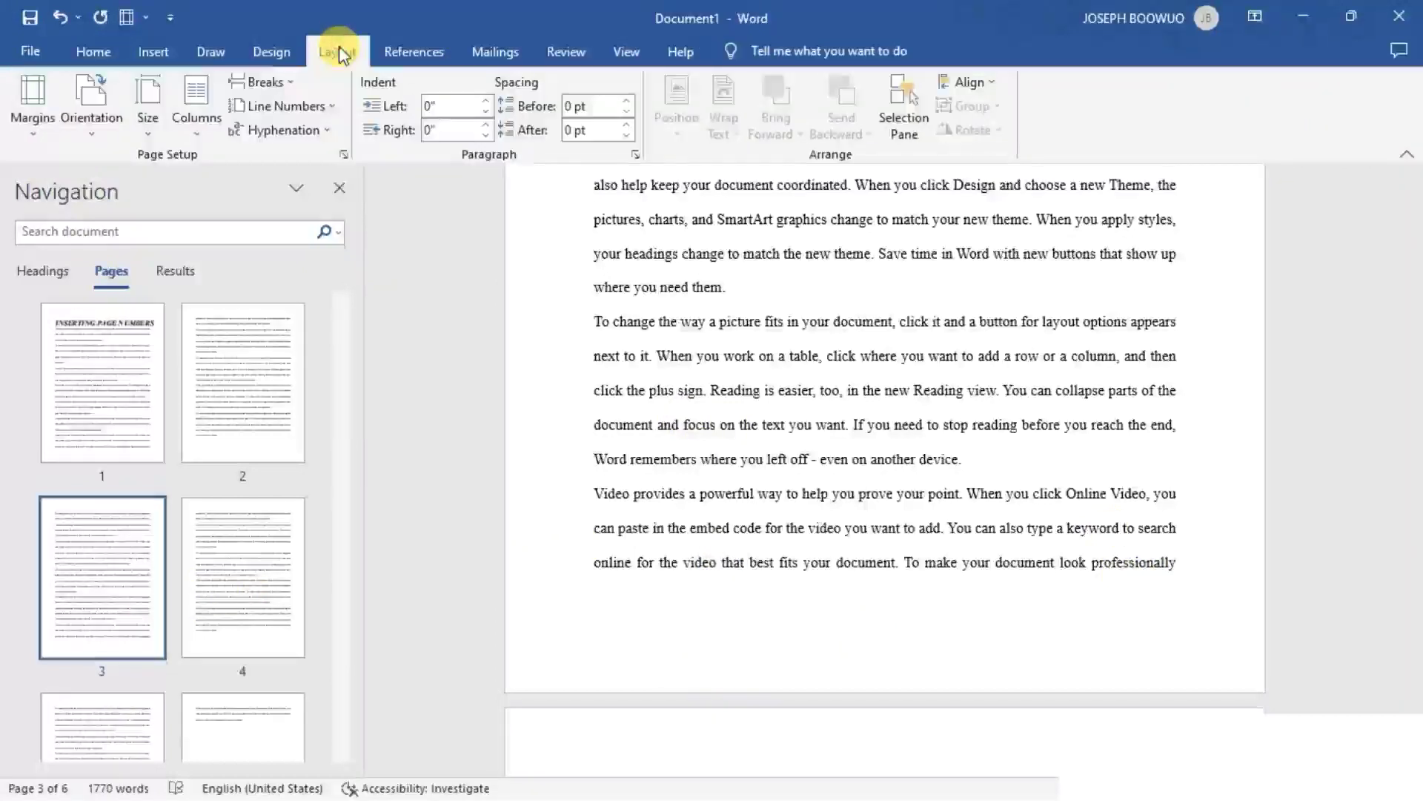
left_click(296, 83)
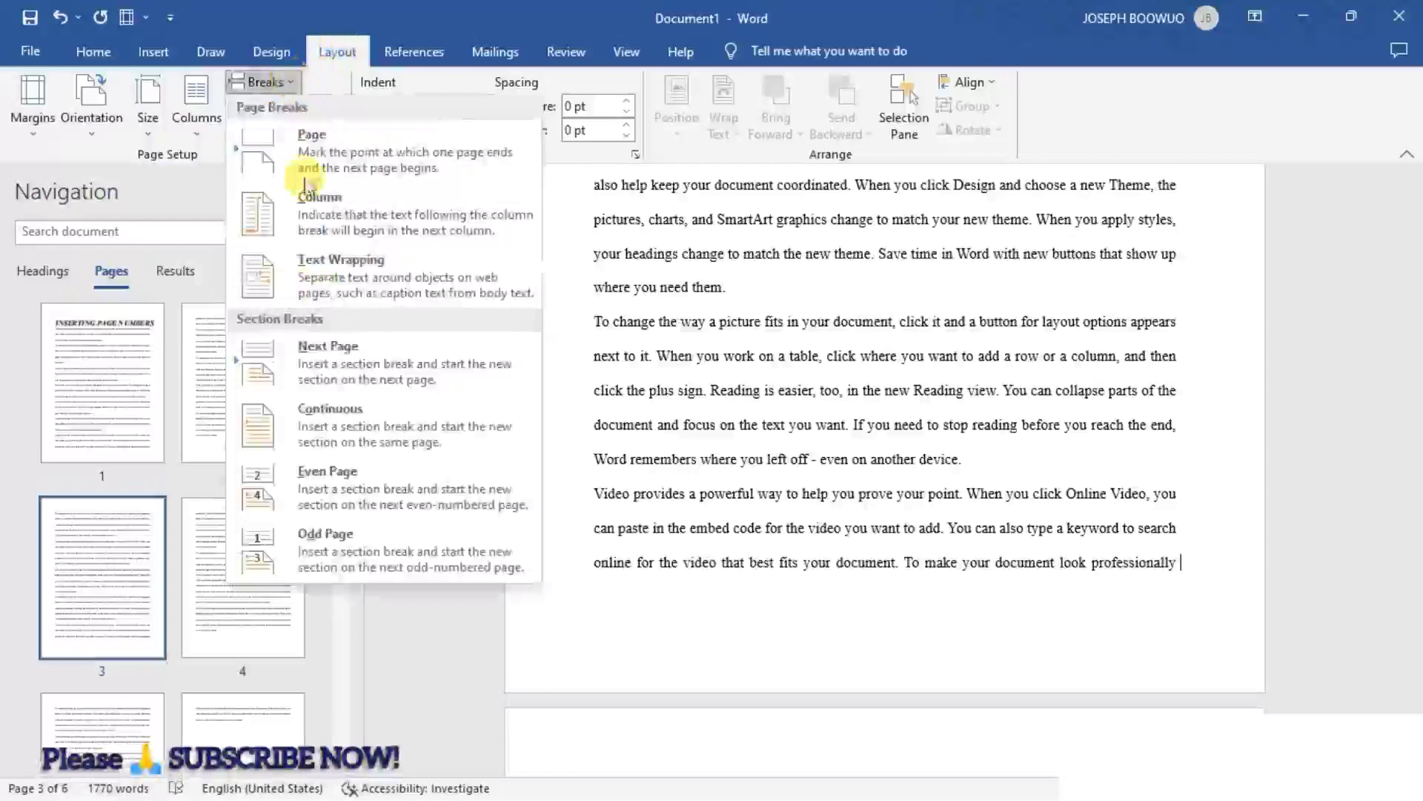
left_click(331, 359)
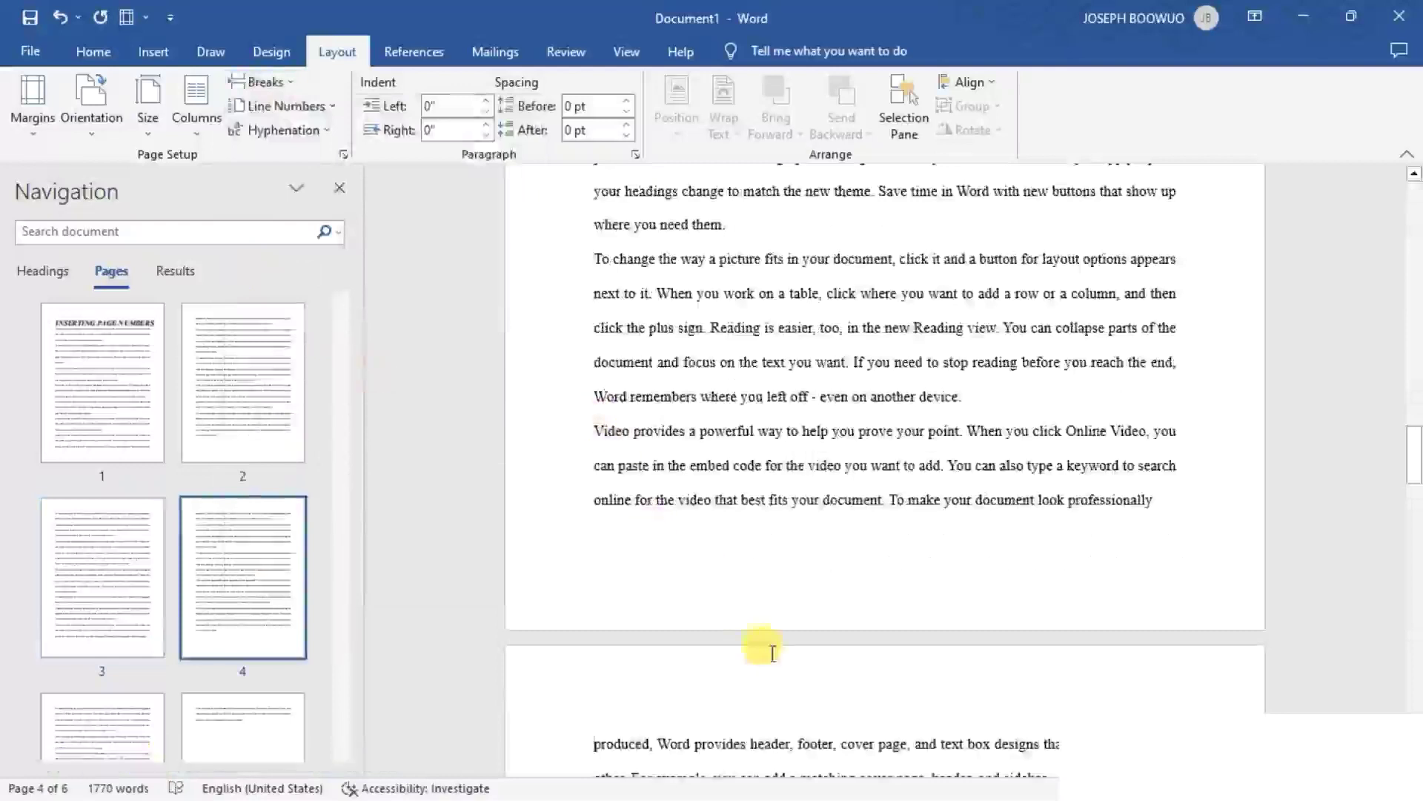
- Look through the pages before and after the new section break to check how the text is divided
scroll(774, 657, "down", 2)
scroll(774, 658, "down", 4)
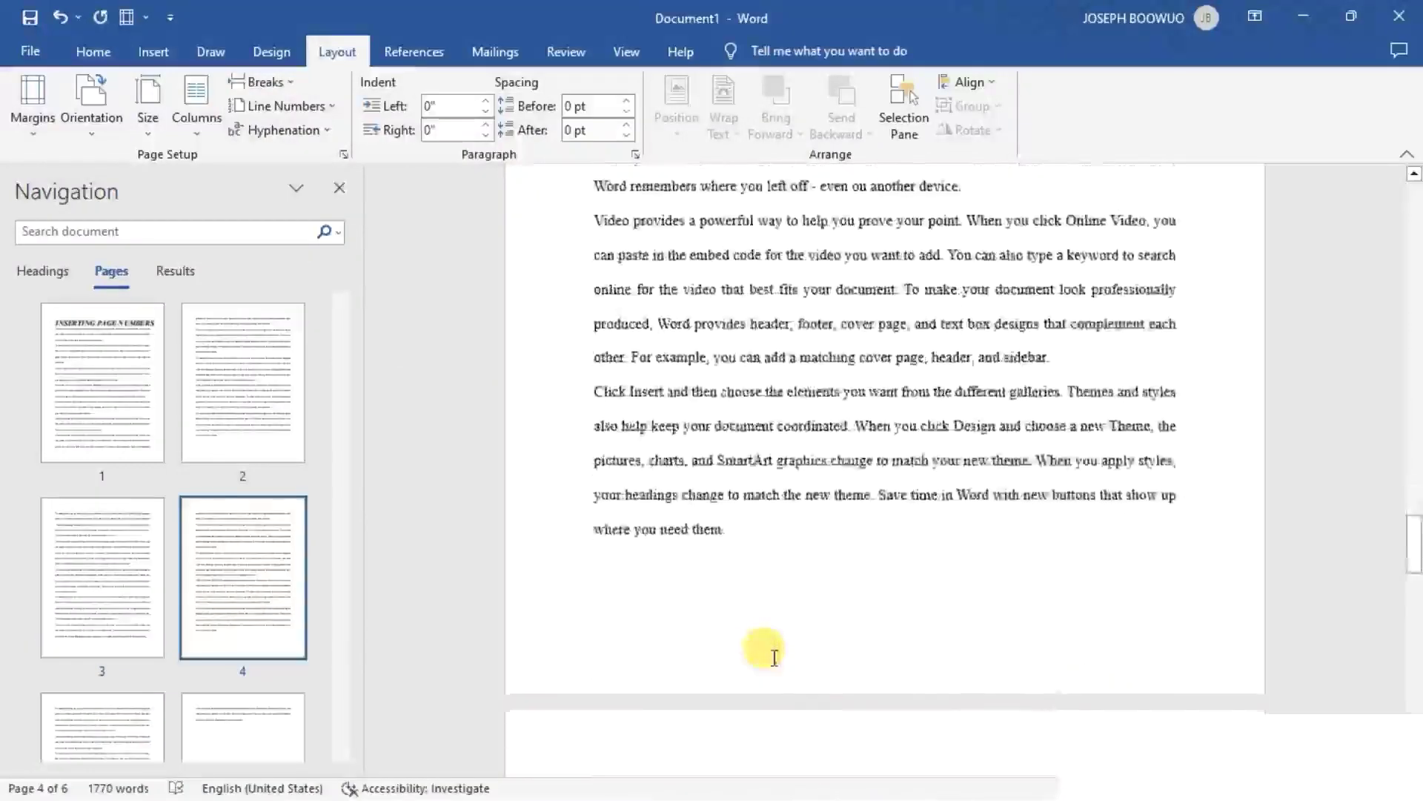
scroll(774, 657, "down", 2)
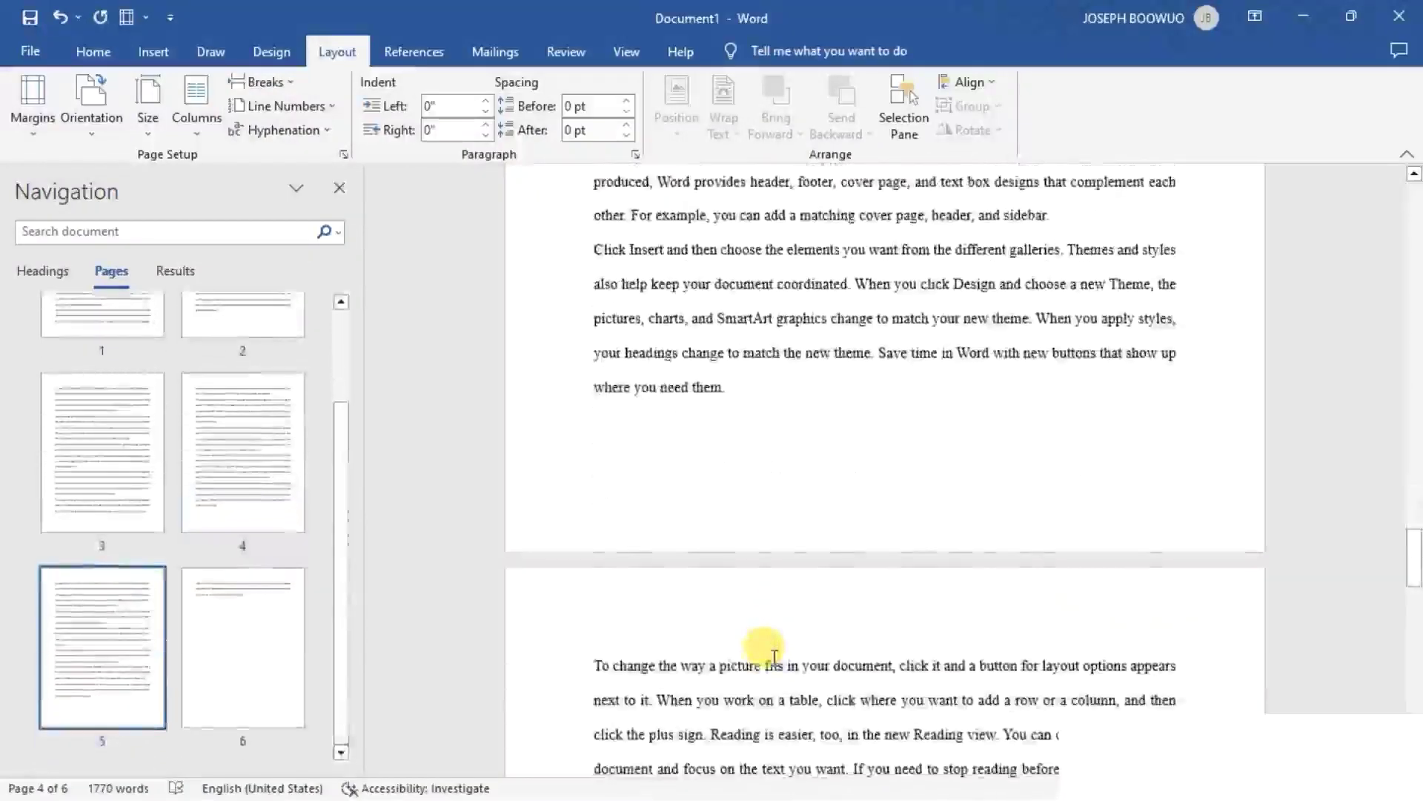
scroll(774, 658, "down", 2)
scroll(774, 658, "down", 5)
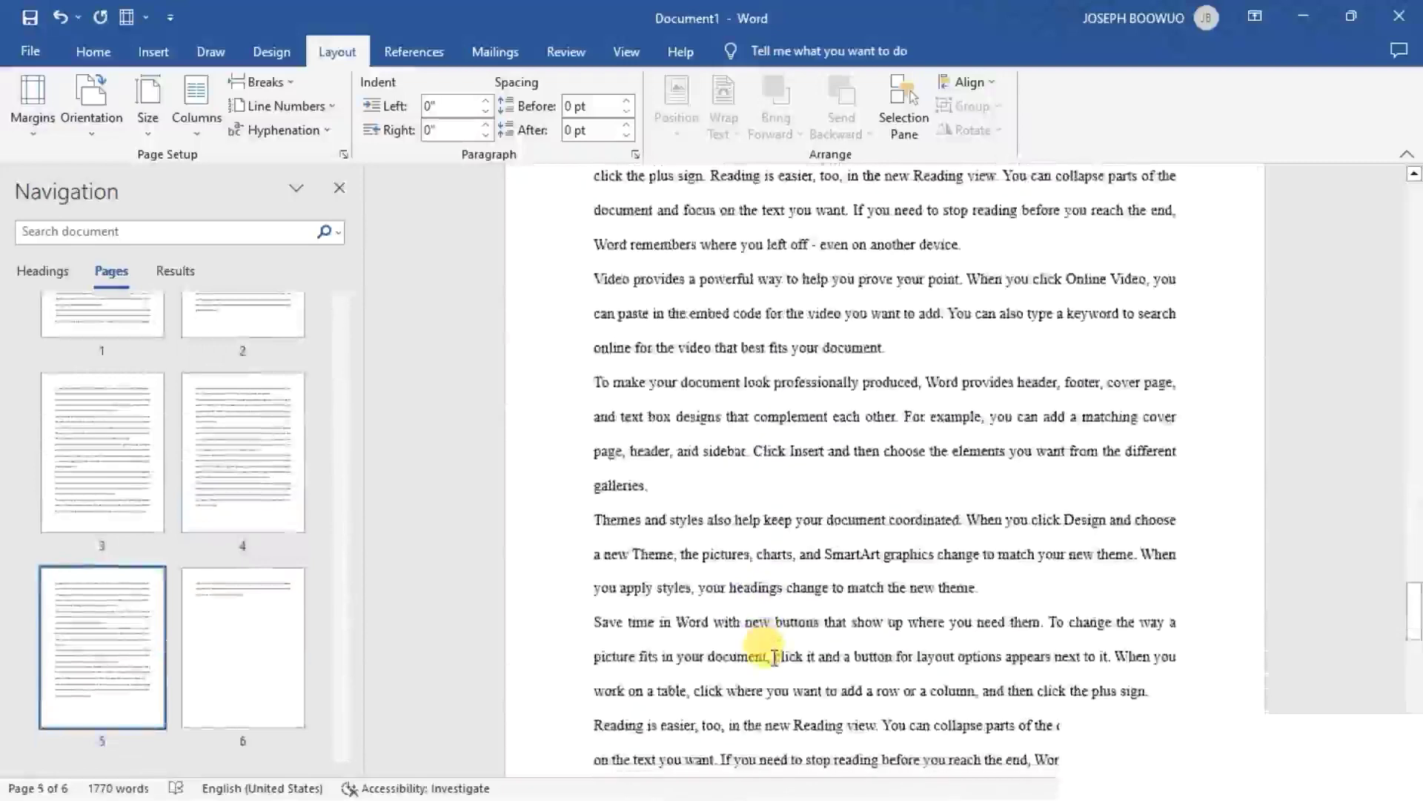
scroll(774, 658, "up", 14)
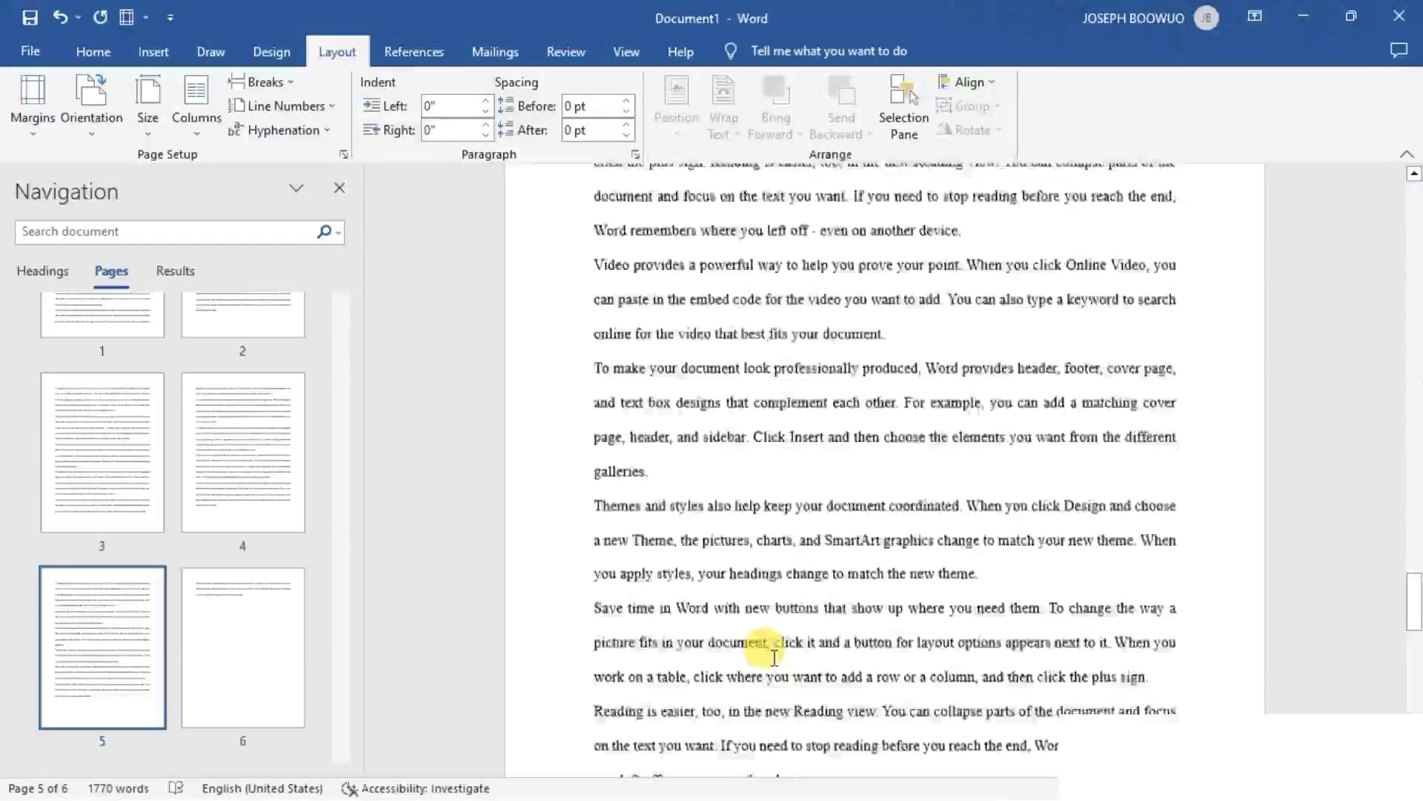
scroll(774, 658, "up", 10)
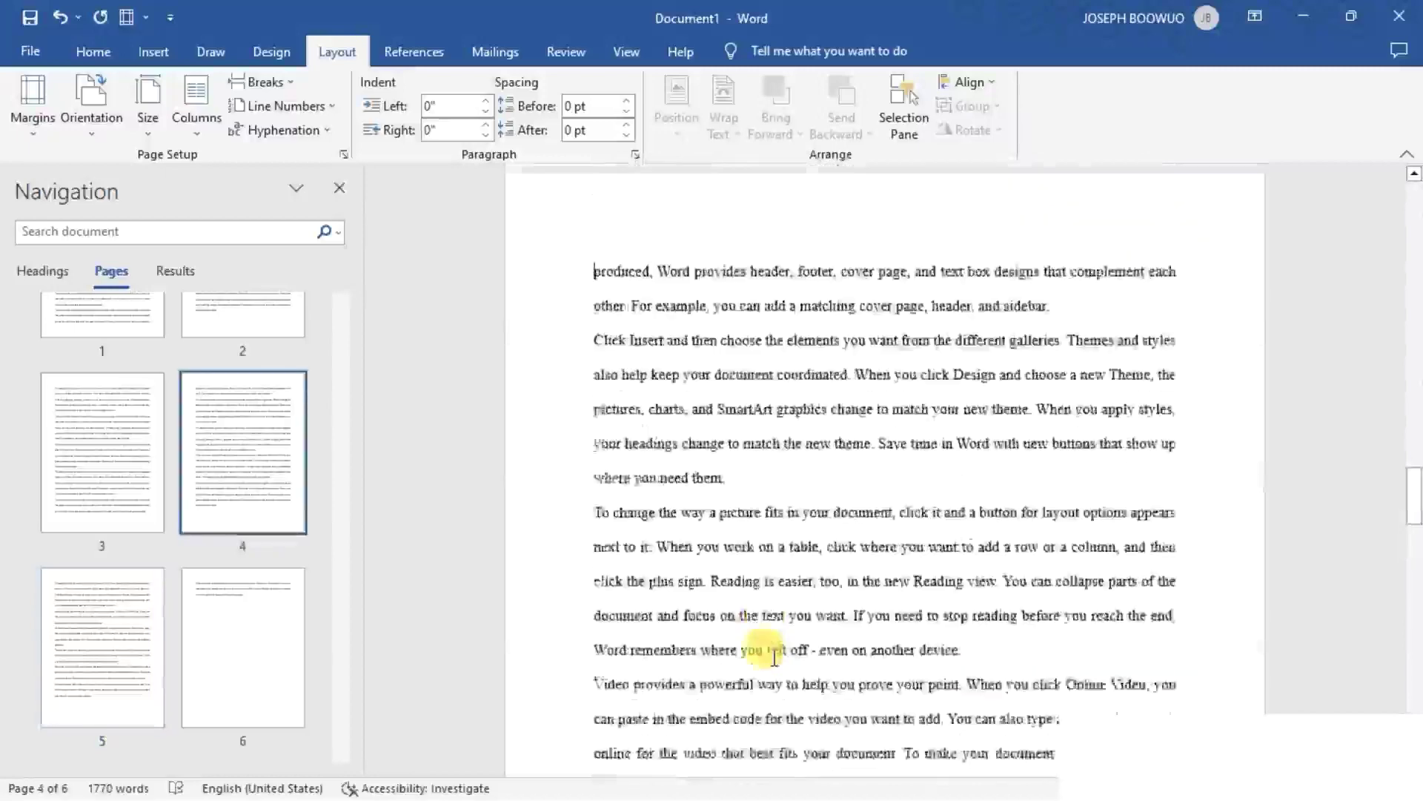
scroll(774, 657, "up", 5)
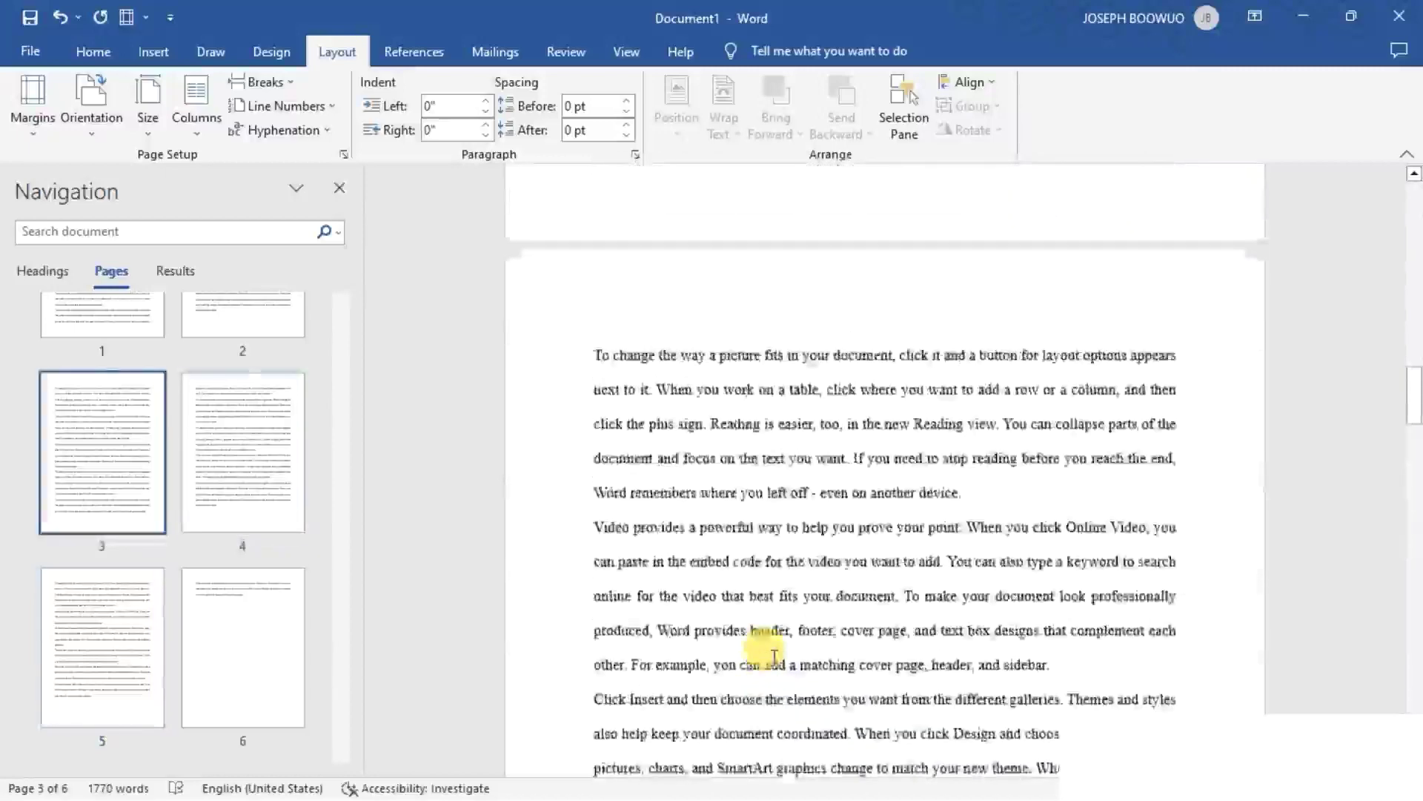
scroll(774, 657, "up", 1)
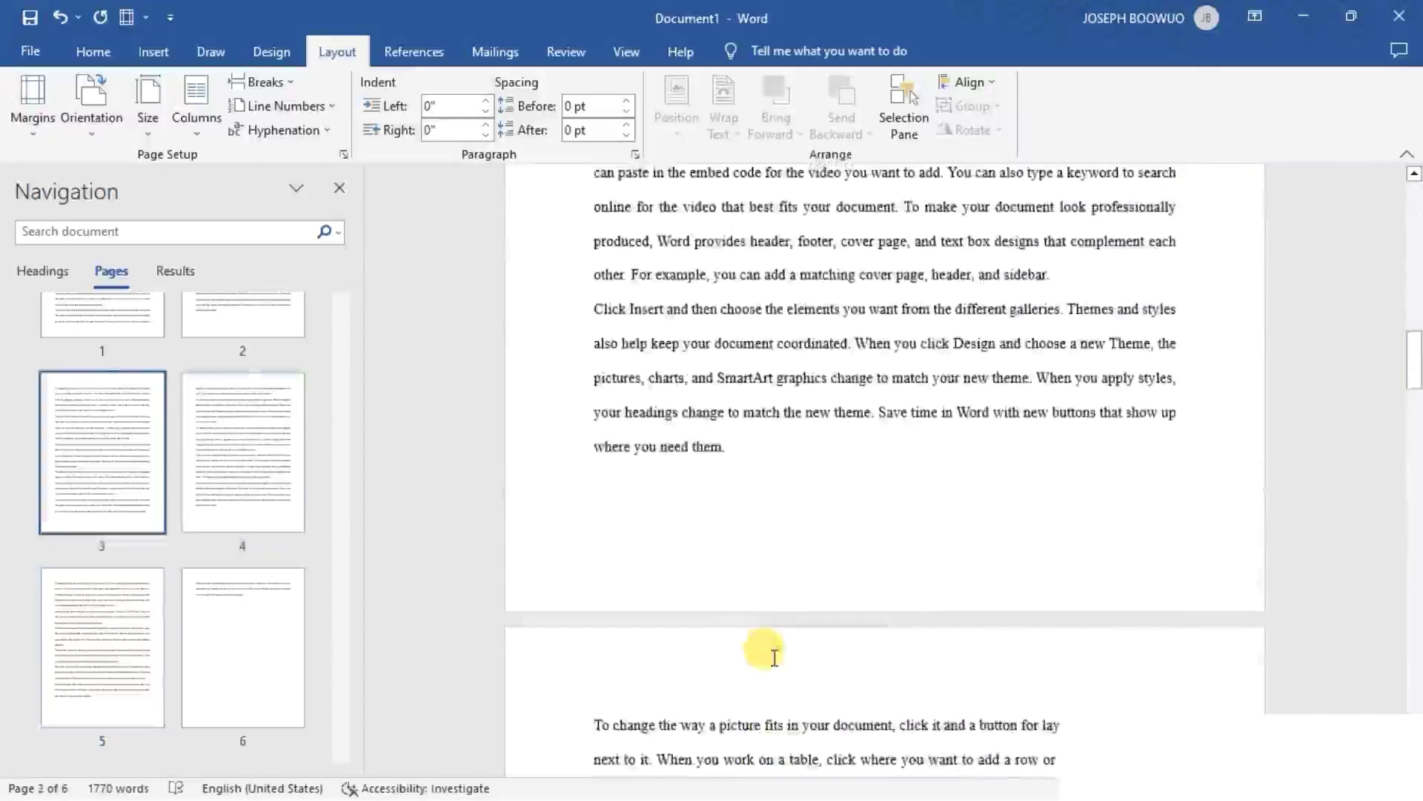
scroll(774, 658, "down", 13)
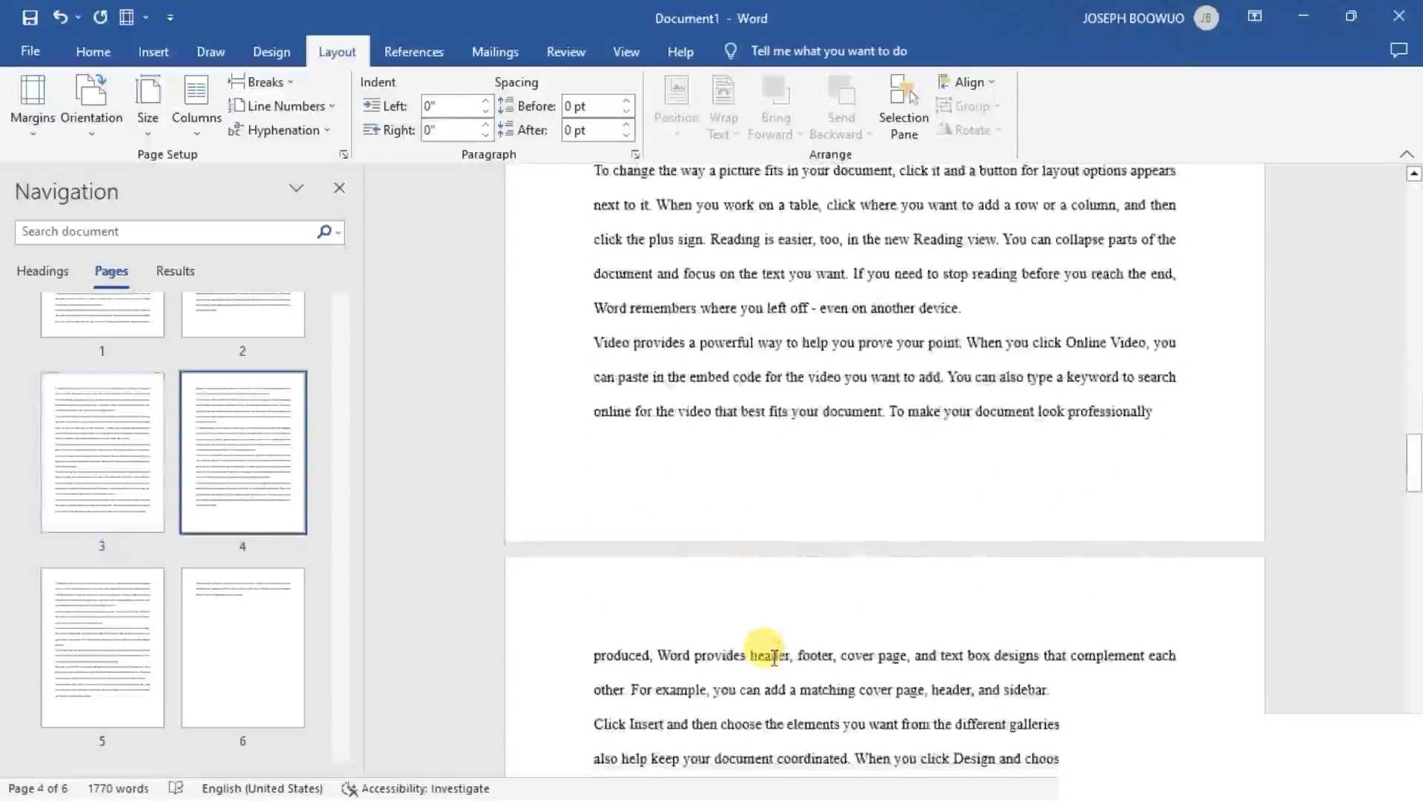
- Open the Section 2 footer on page 4 and turn off its Link to Previous setting
left_click(1064, 442)
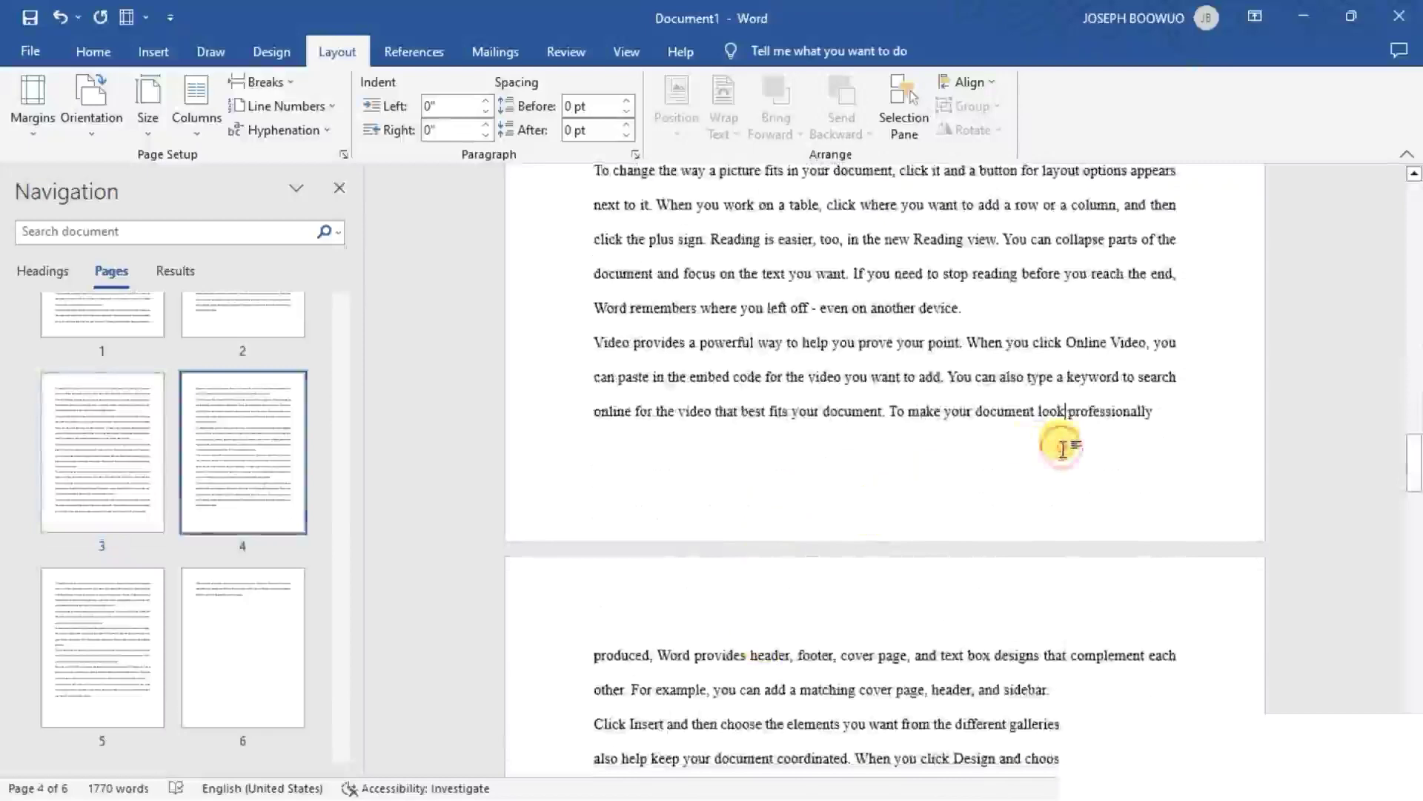
scroll(899, 496, "down", 15)
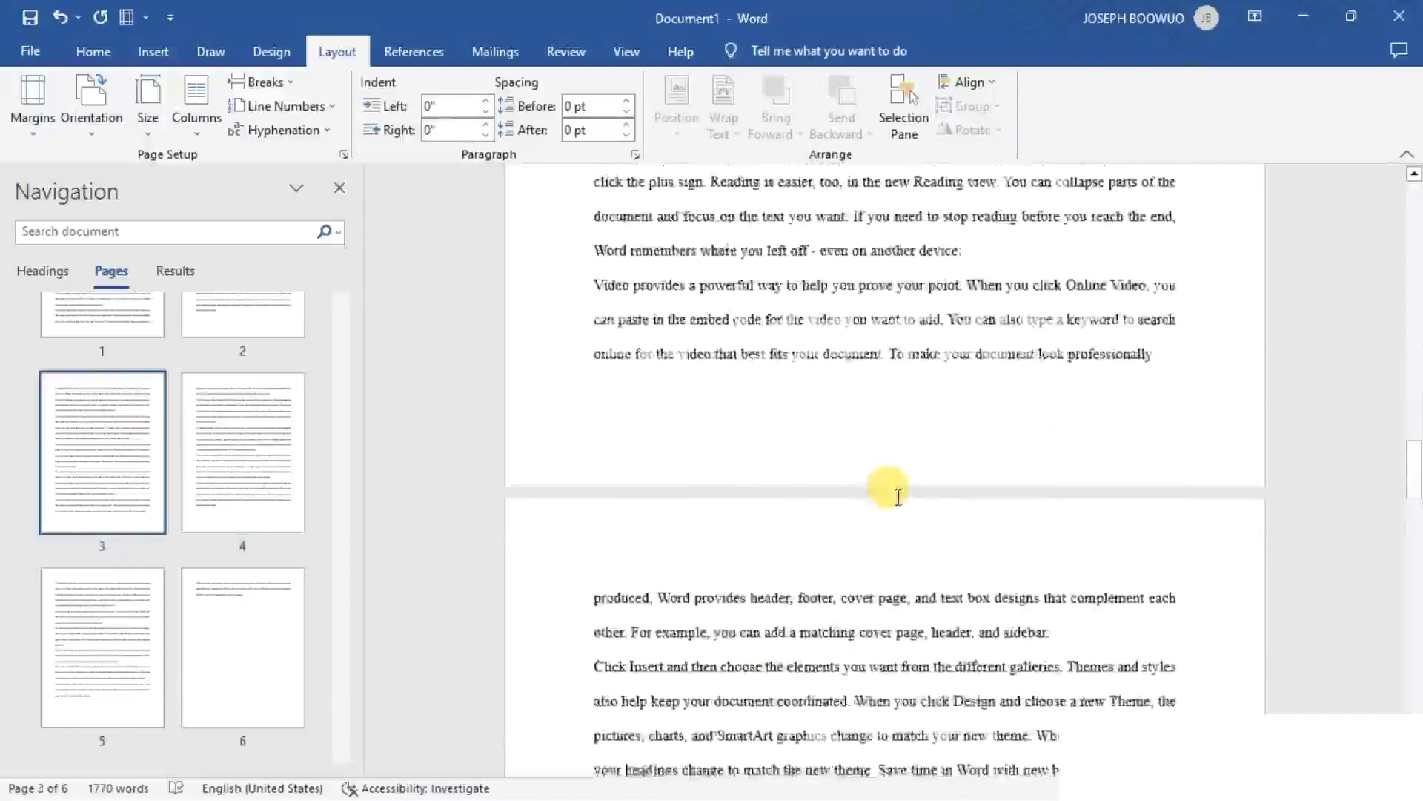
scroll(899, 496, "down", 3)
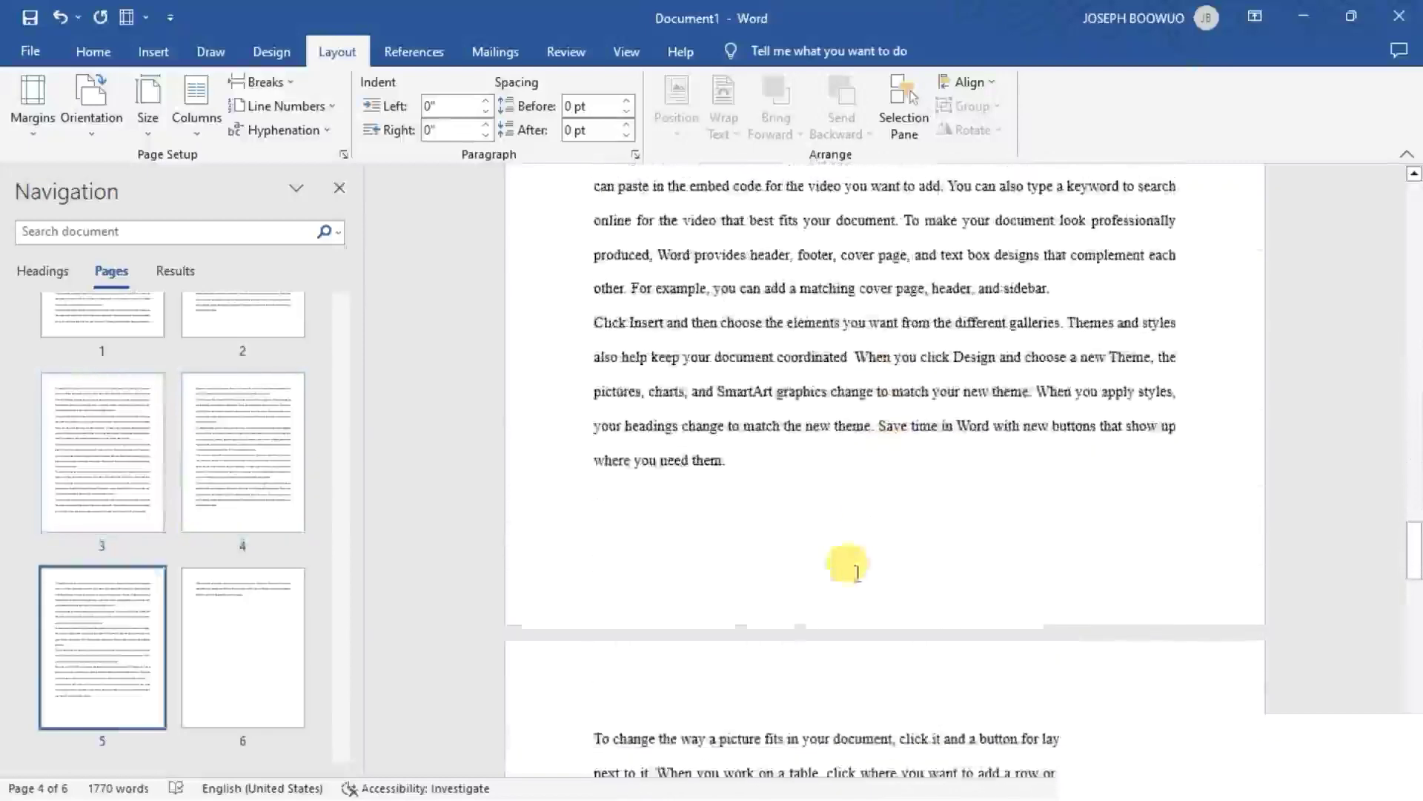
left_click(840, 530)
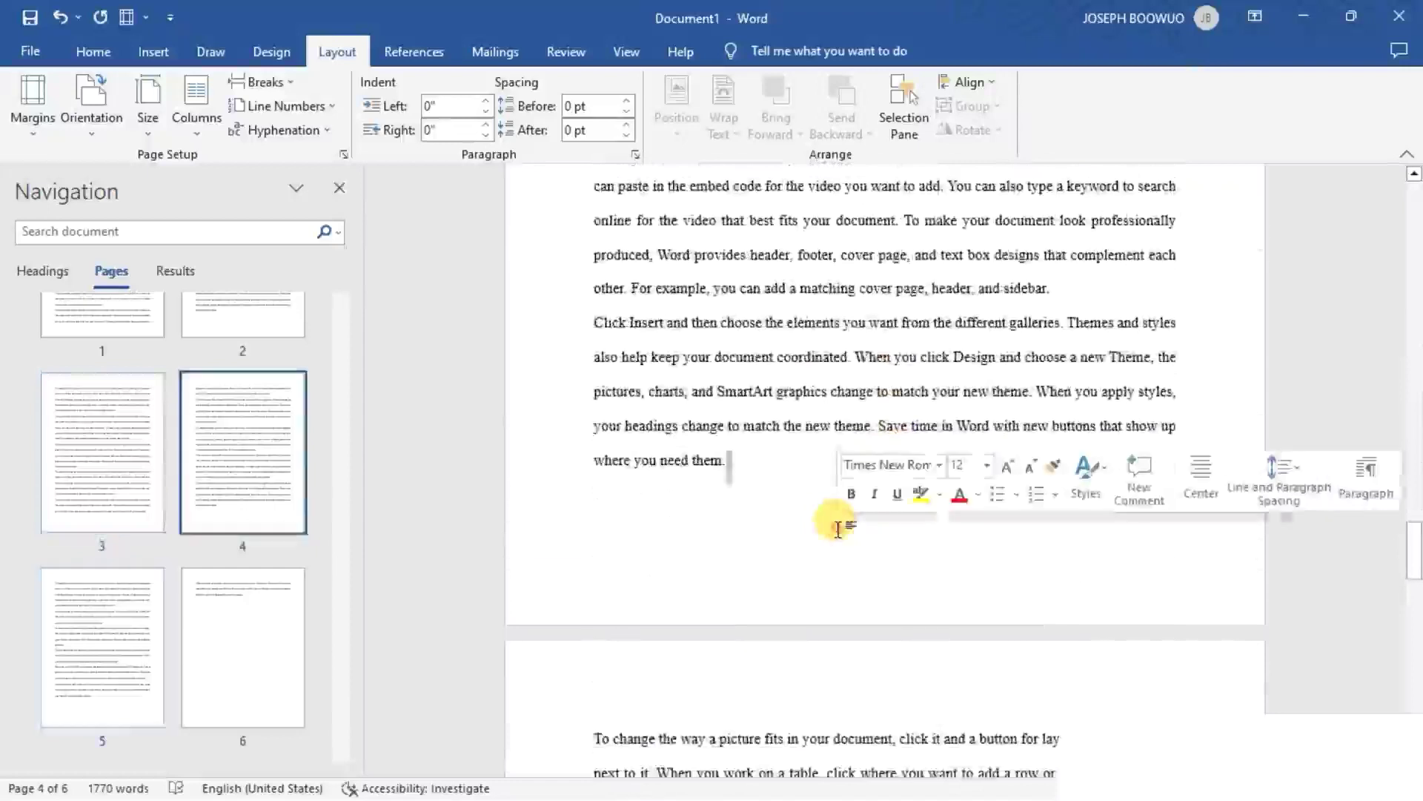
double_click(817, 563)
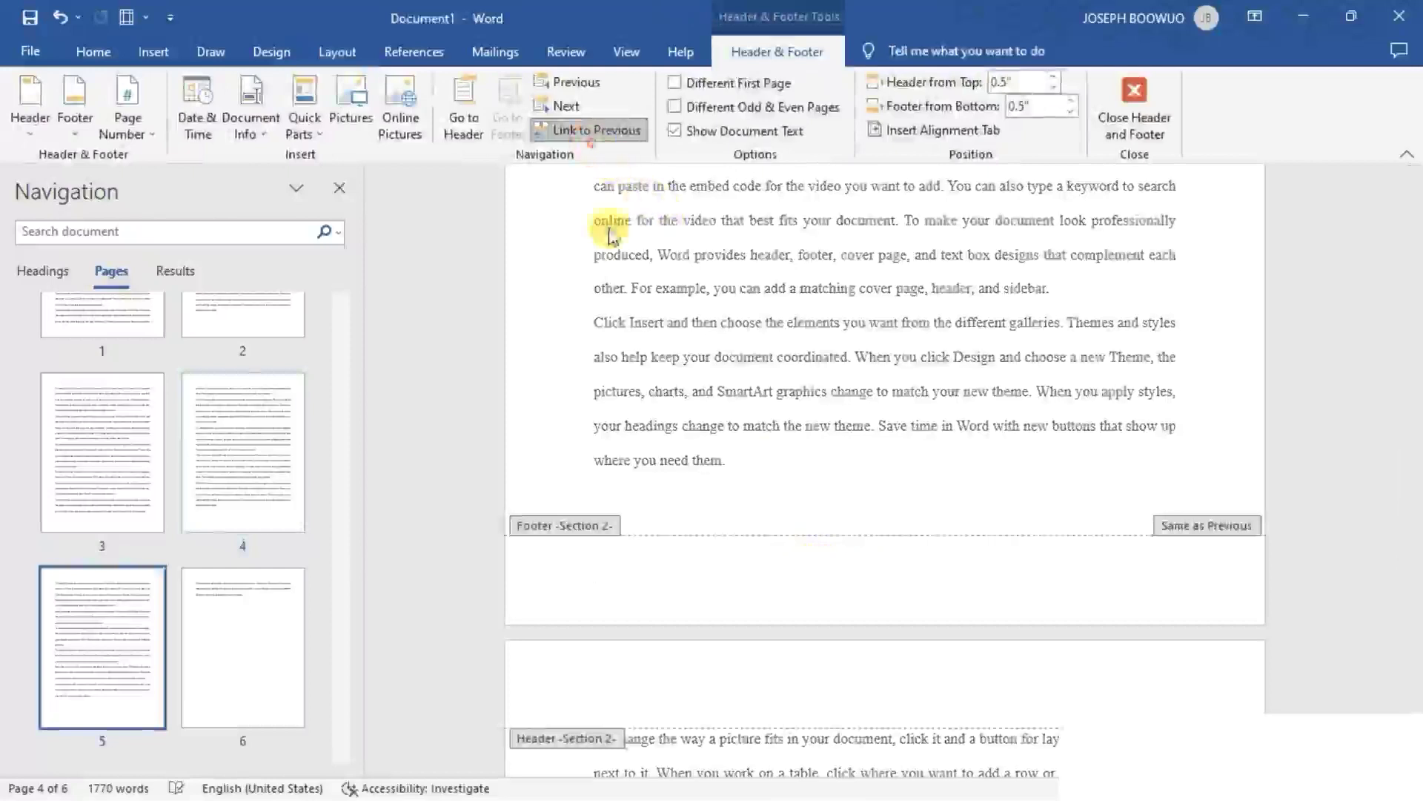
left_click(579, 132)
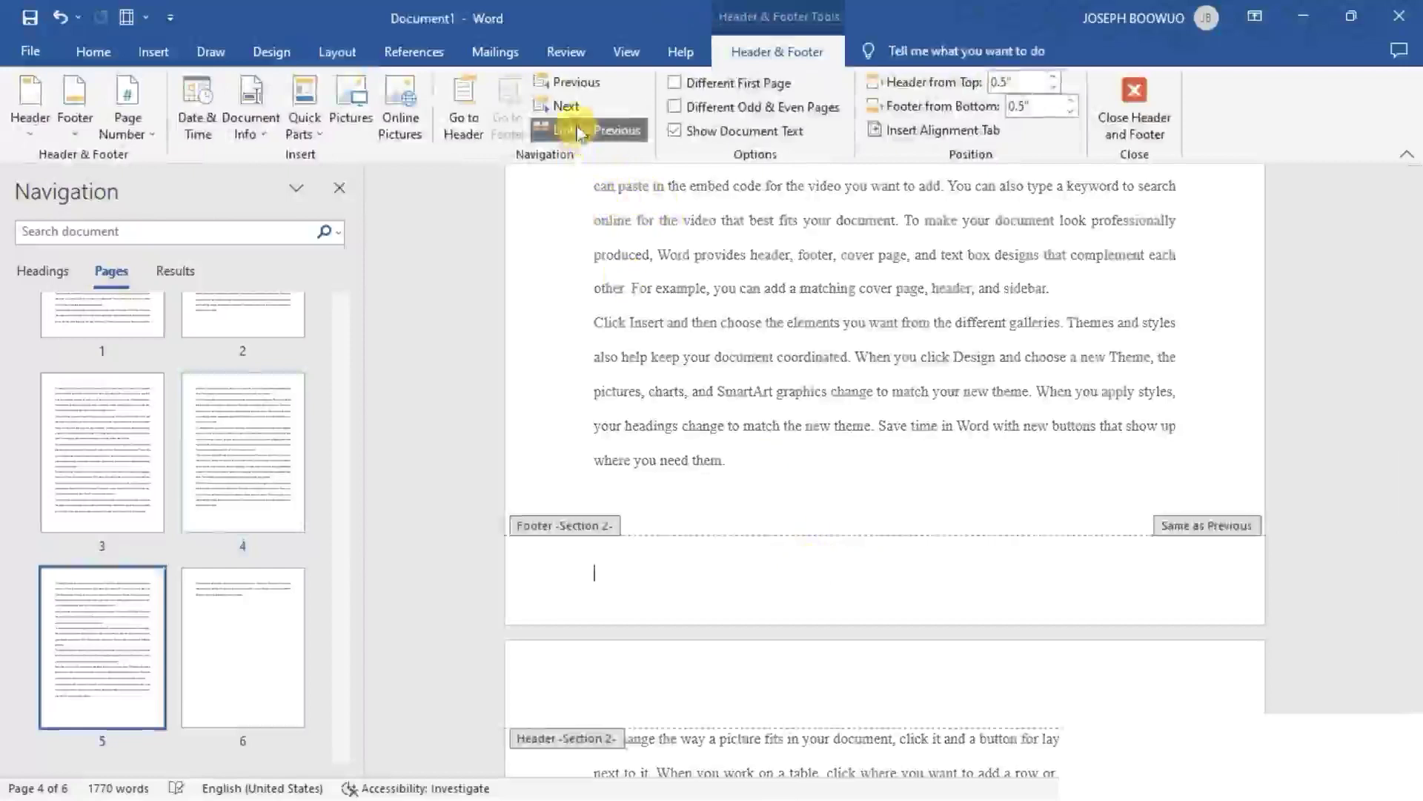
left_click(615, 131)
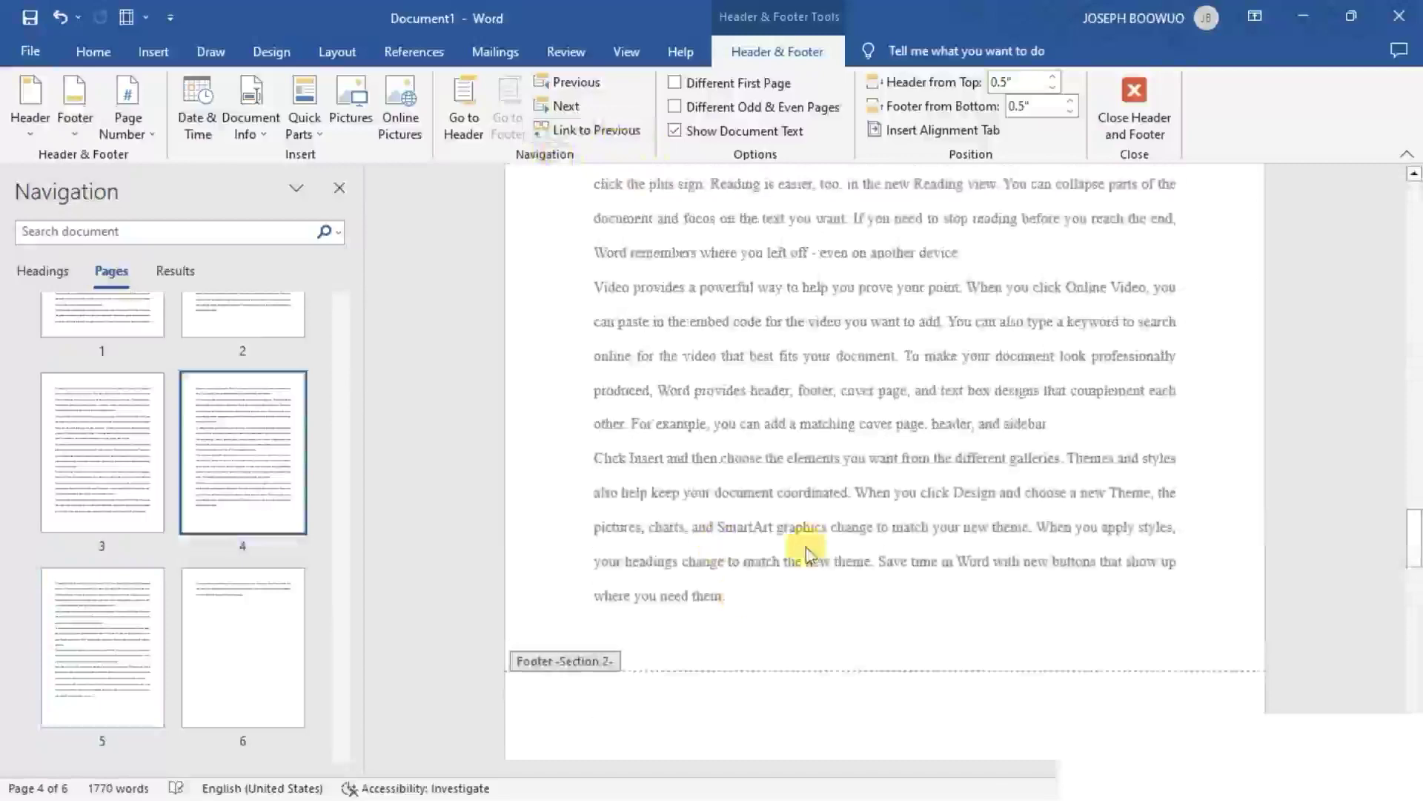
- Format the page numbers of Section 1 from its footer as i, ii, iii, starting at i
scroll(816, 552, "up", 10)
scroll(815, 553, "up", 10)
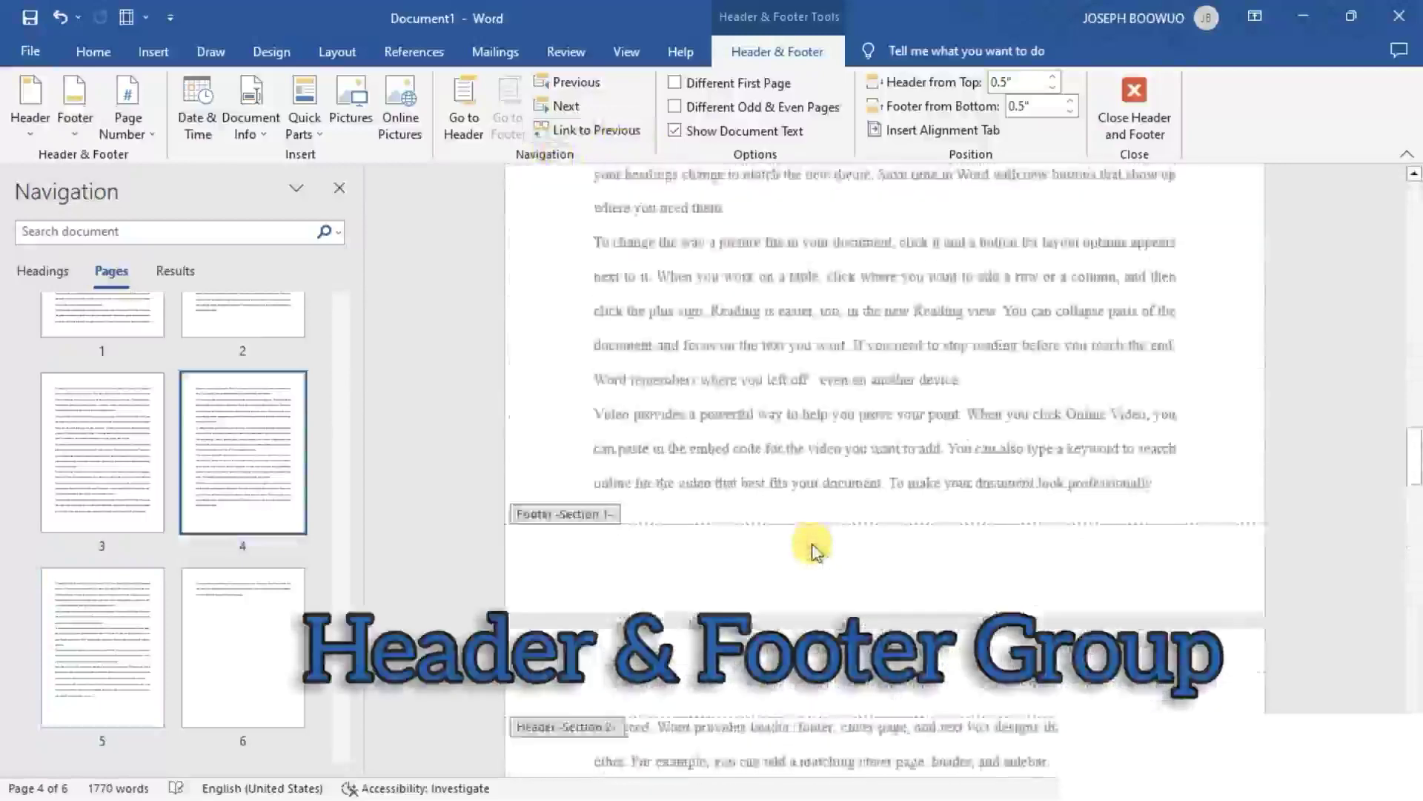
scroll(813, 544, "up", 1)
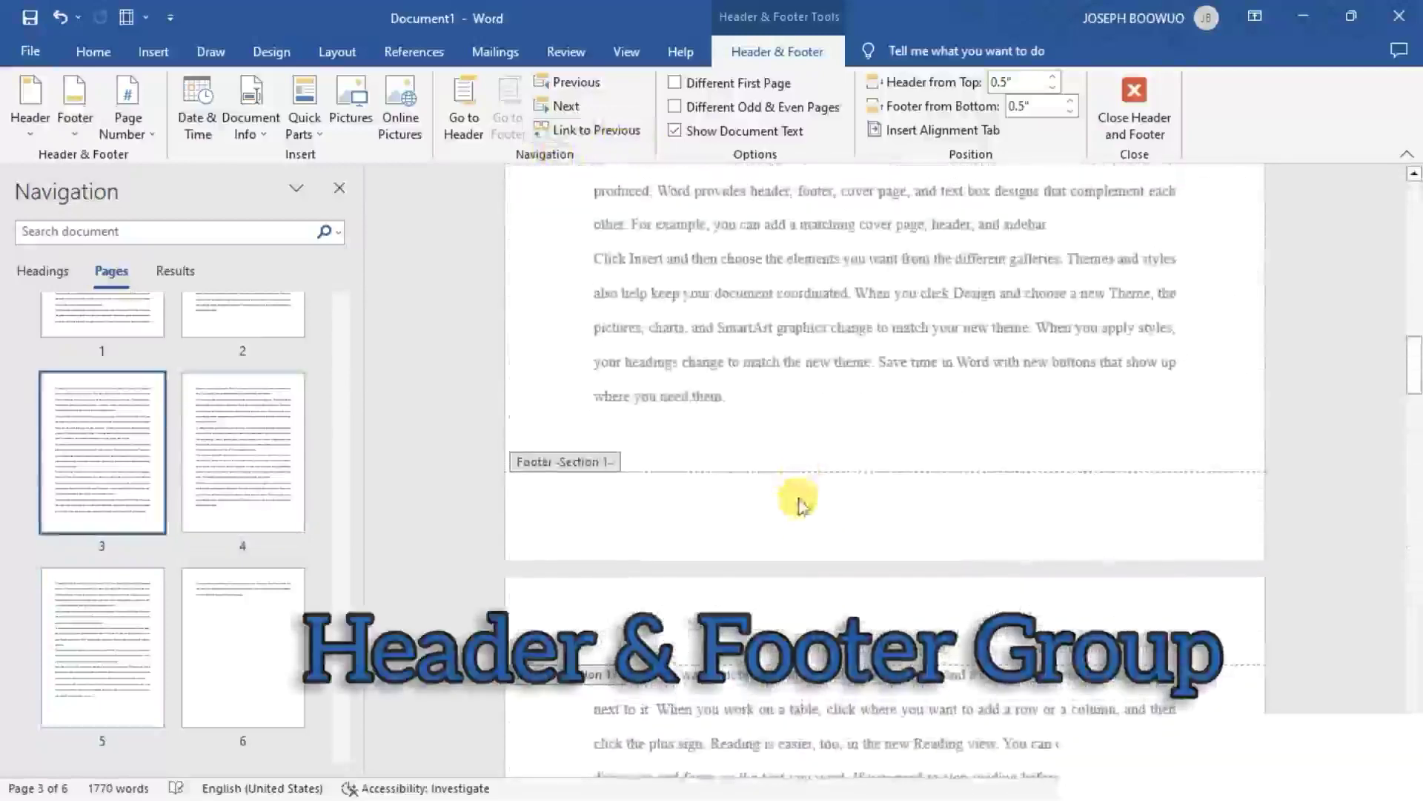
left_click(800, 502)
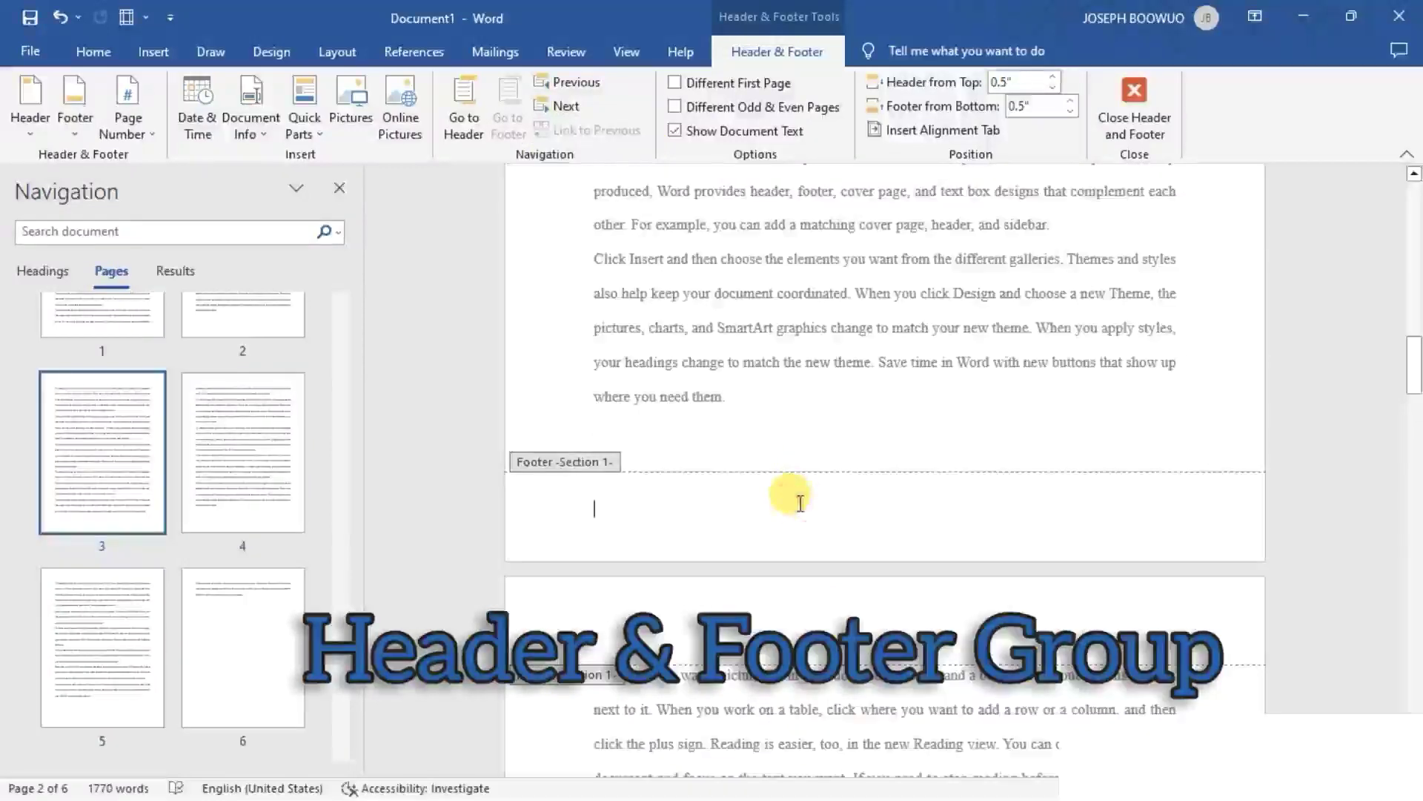
left_click(151, 137)
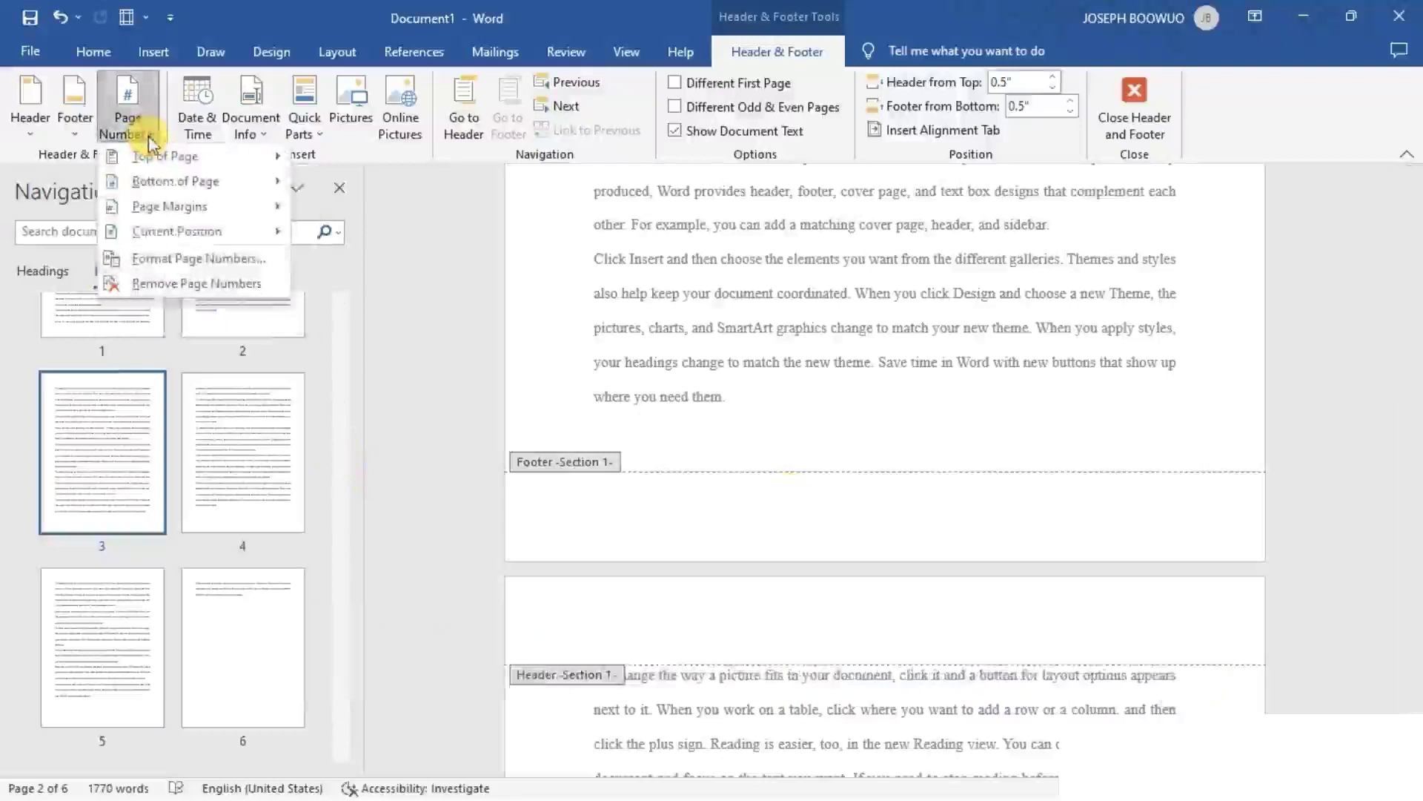
left_click(198, 258)
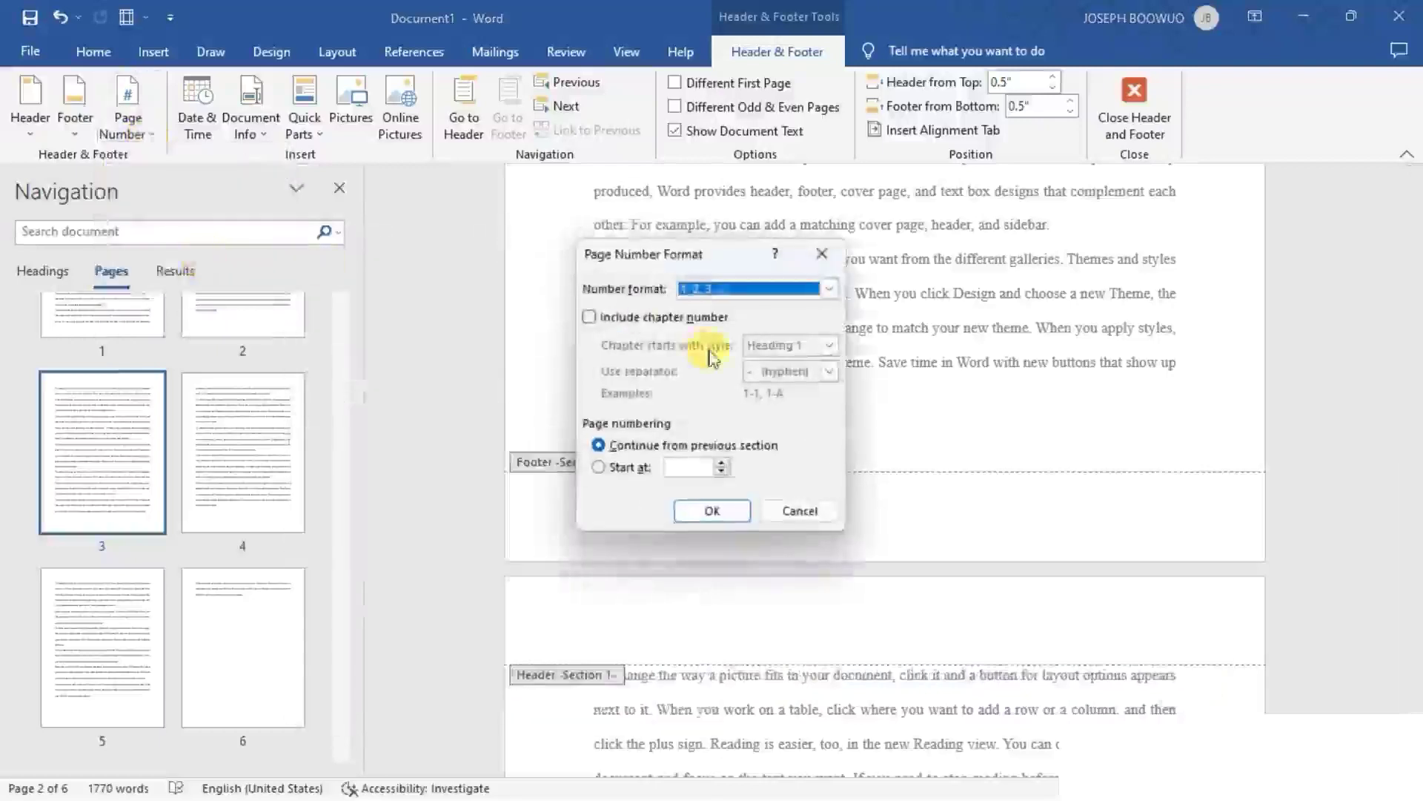
left_click(831, 290)
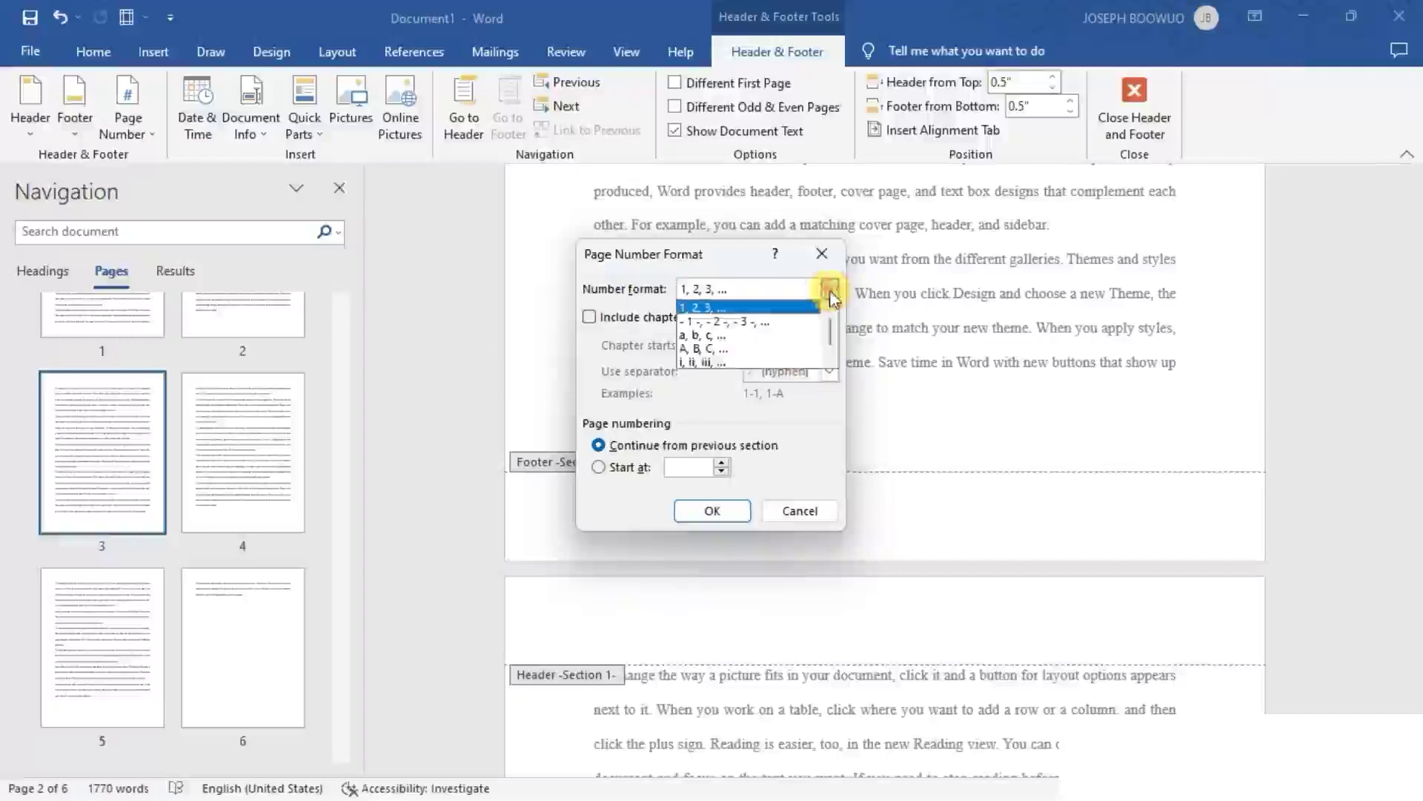
left_click(714, 363)
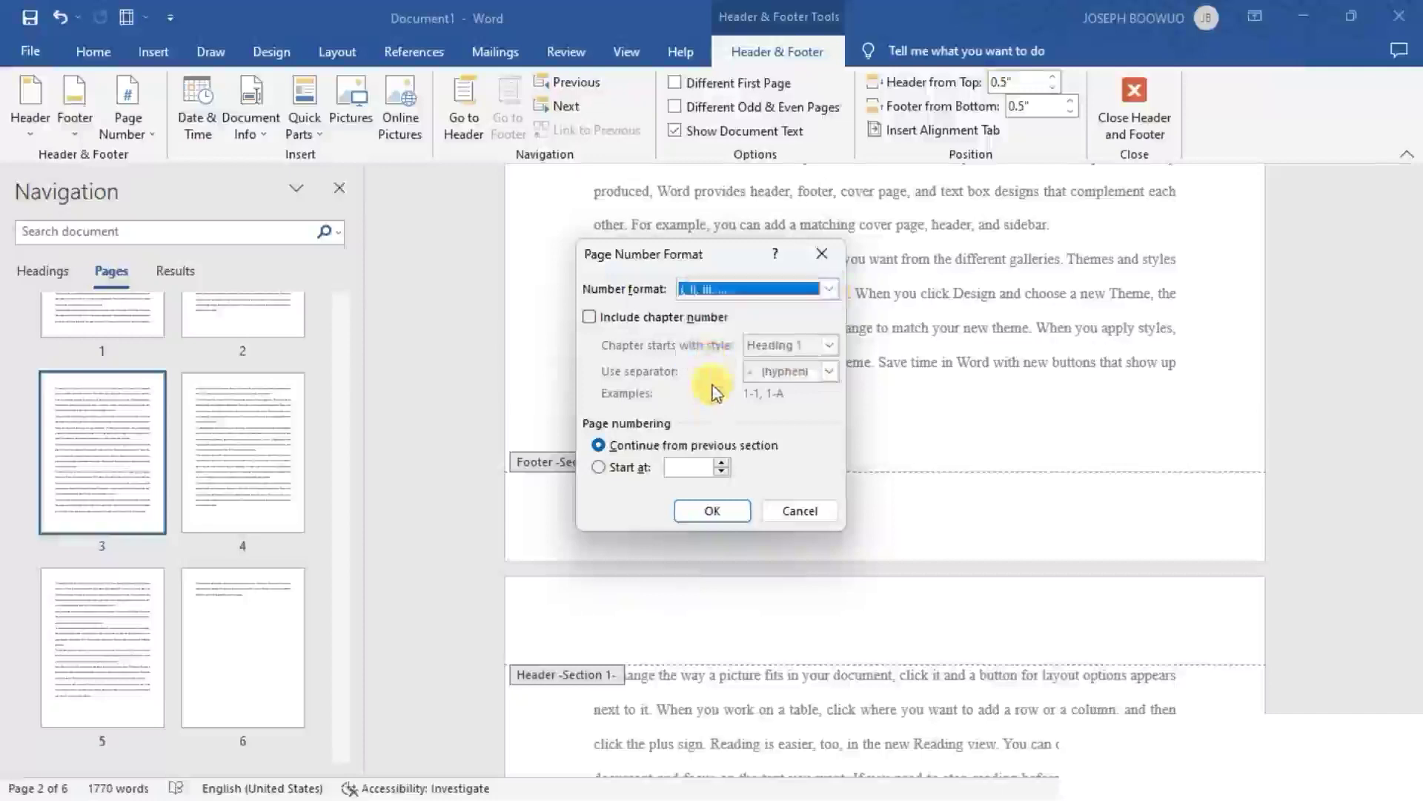
left_click(719, 465)
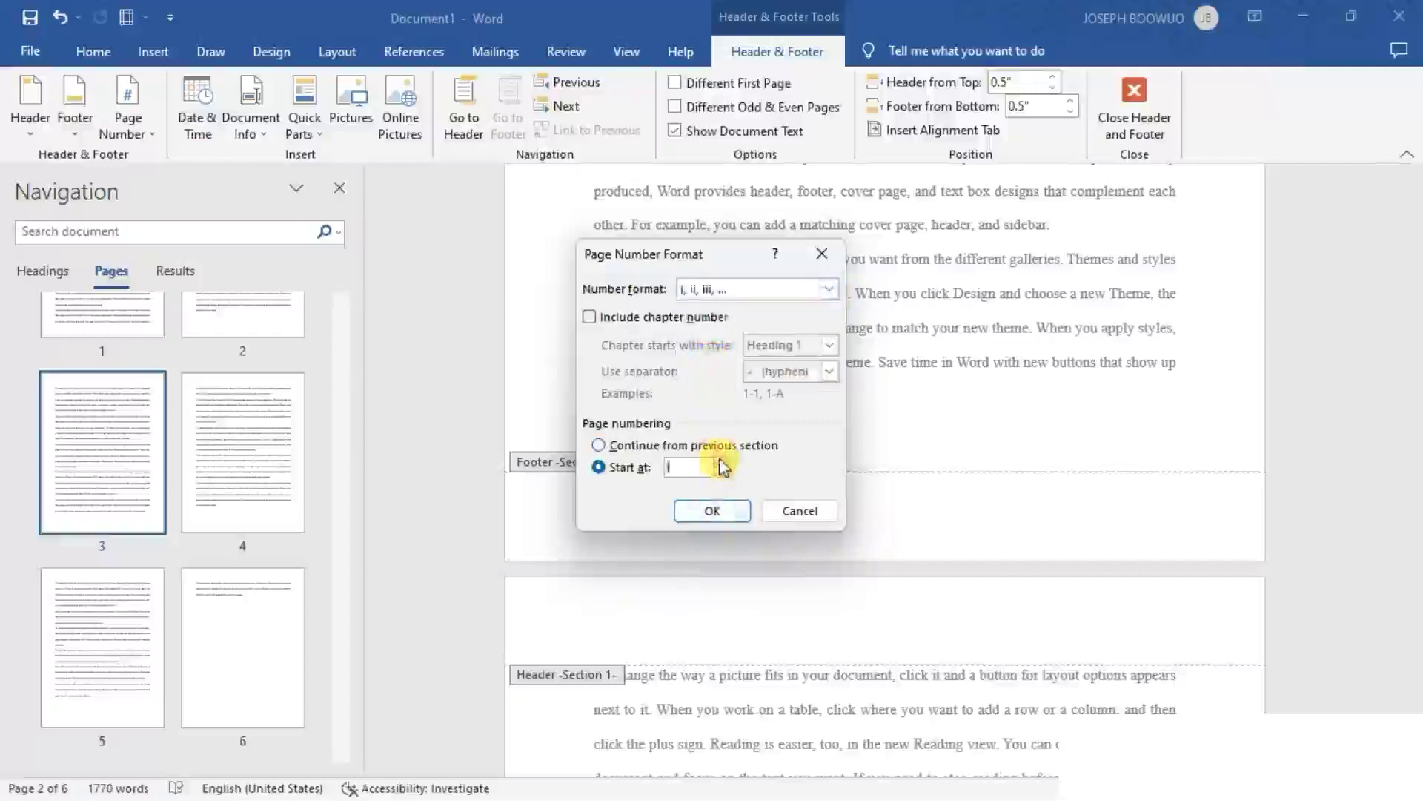
left_click(723, 511)
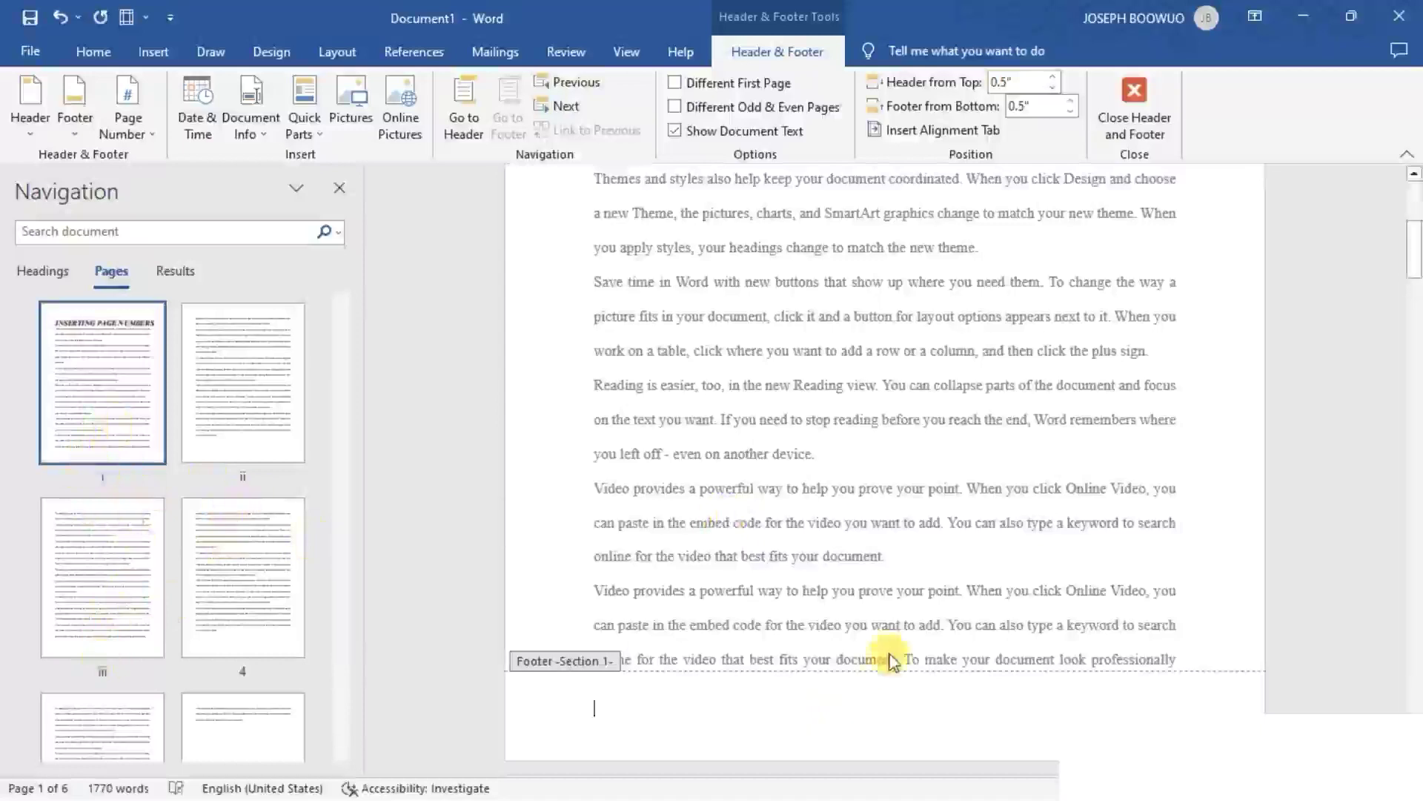
- Insert page numbers at the bottom of the Section 1 pages using the Plain Number 2 style
scroll(889, 741, "down", 3)
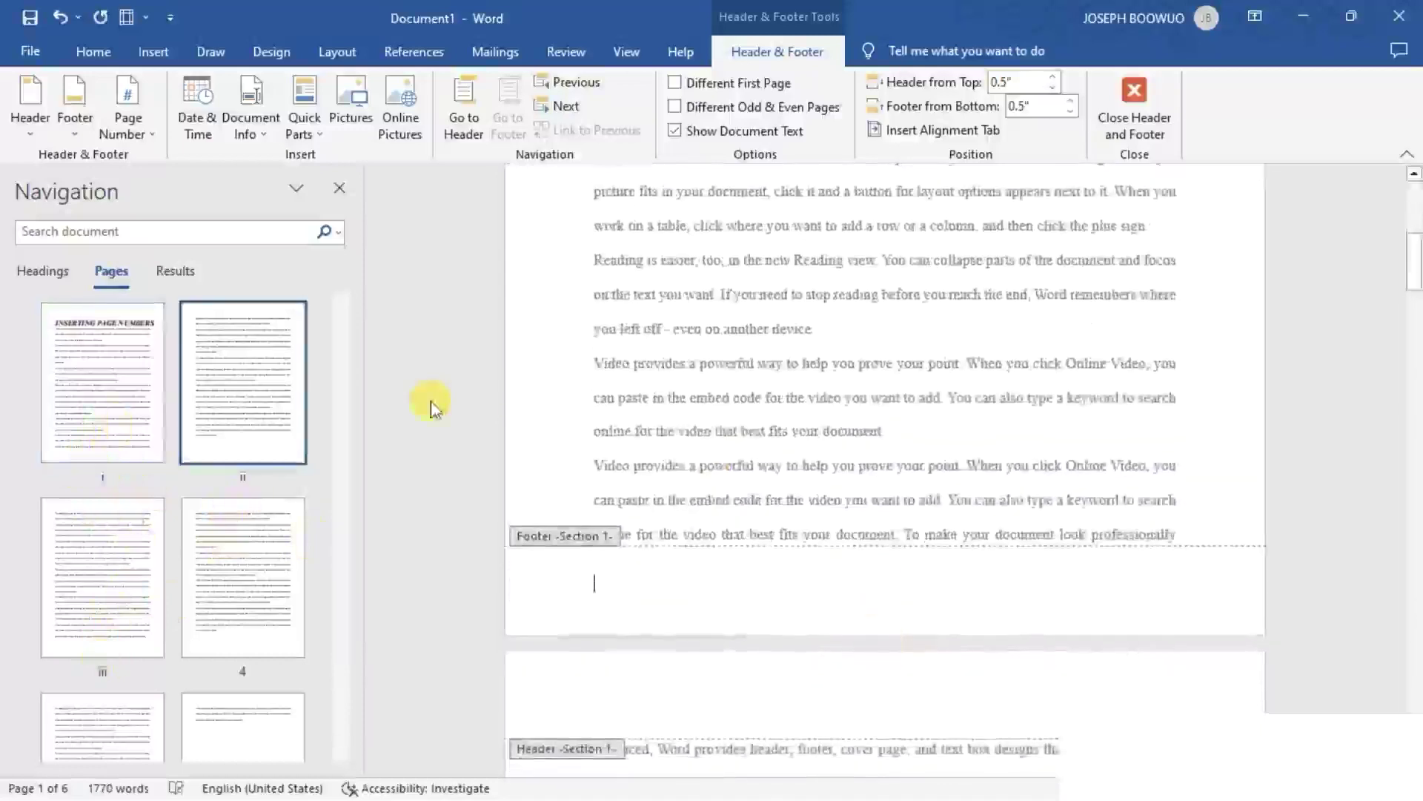
left_click(145, 132)
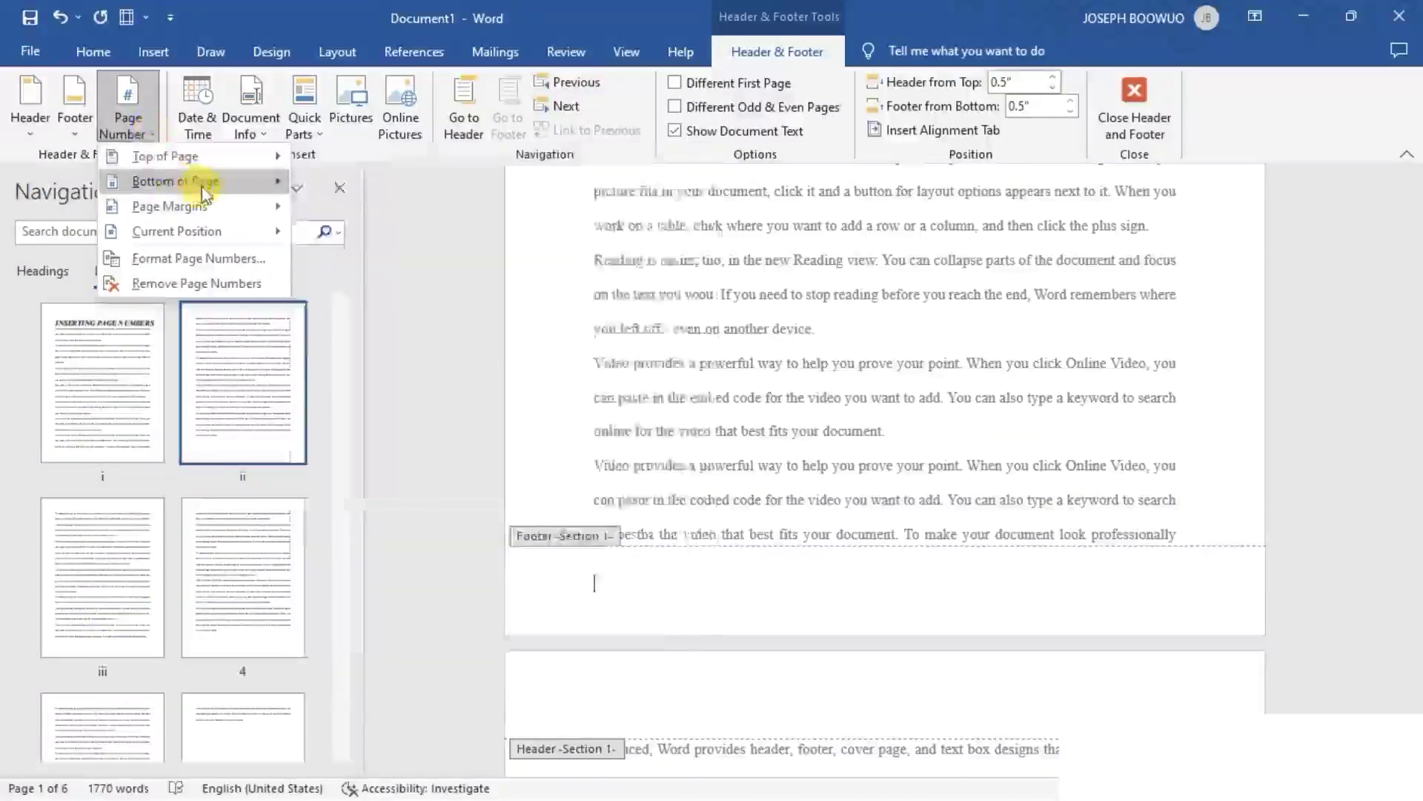
mouse_move(191, 184)
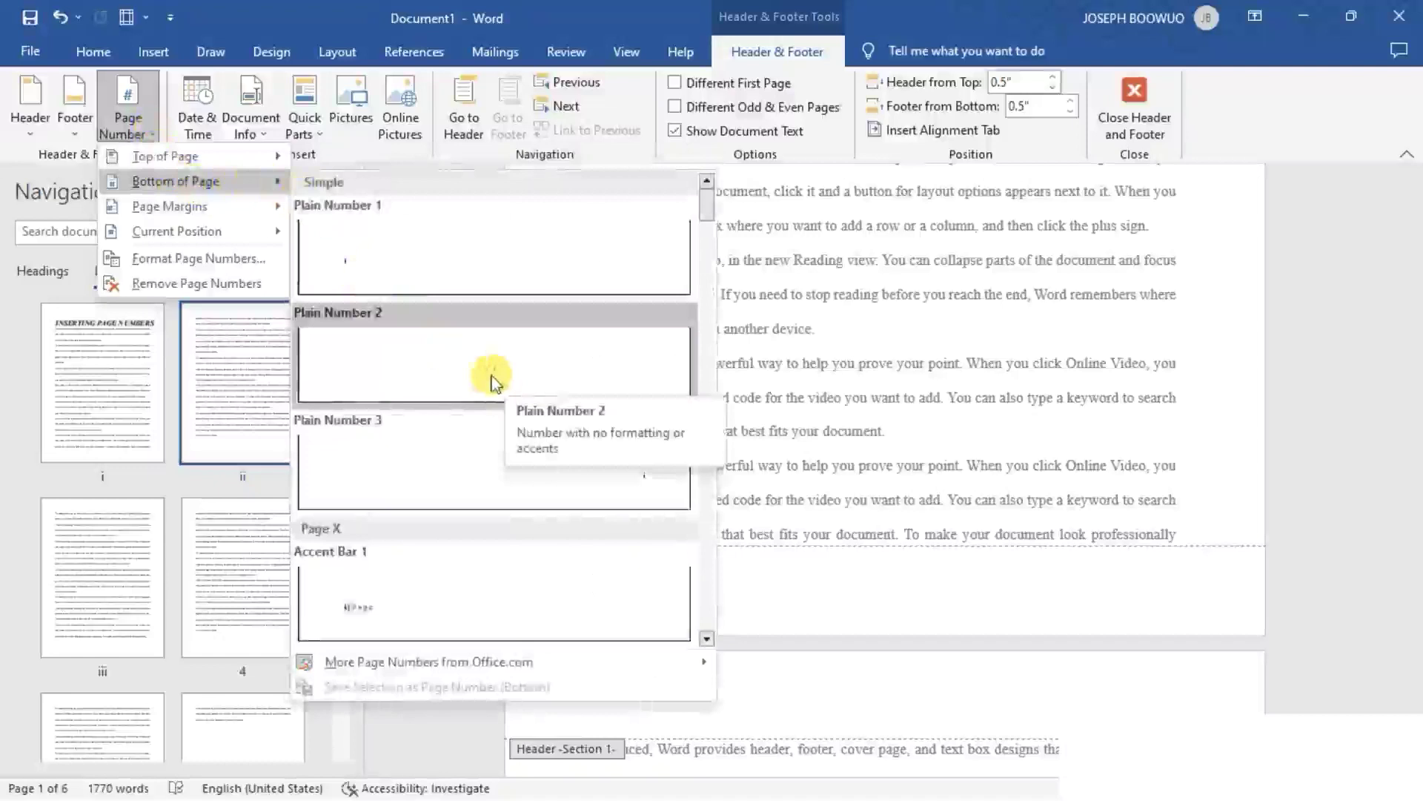
left_click(491, 376)
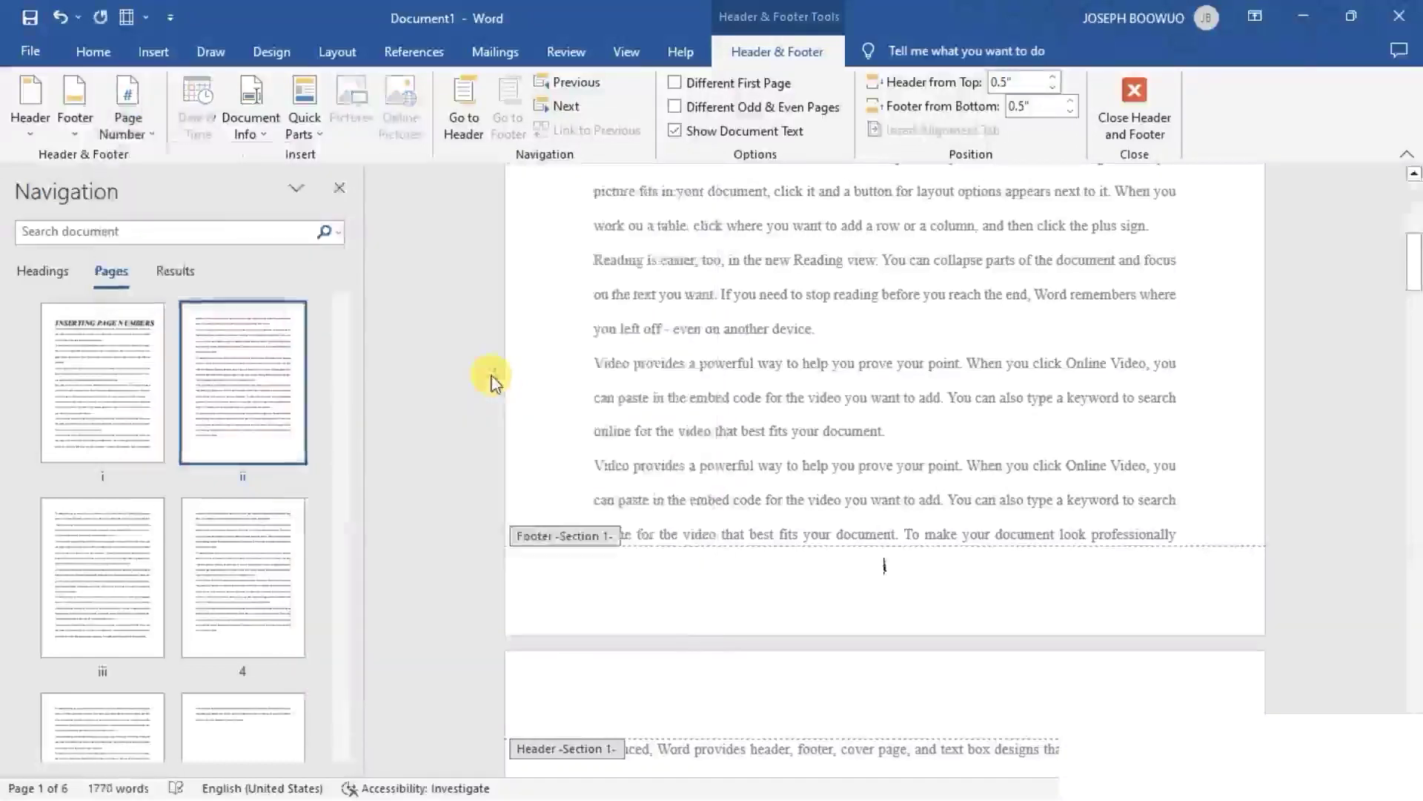
scroll(768, 474, "down", 6)
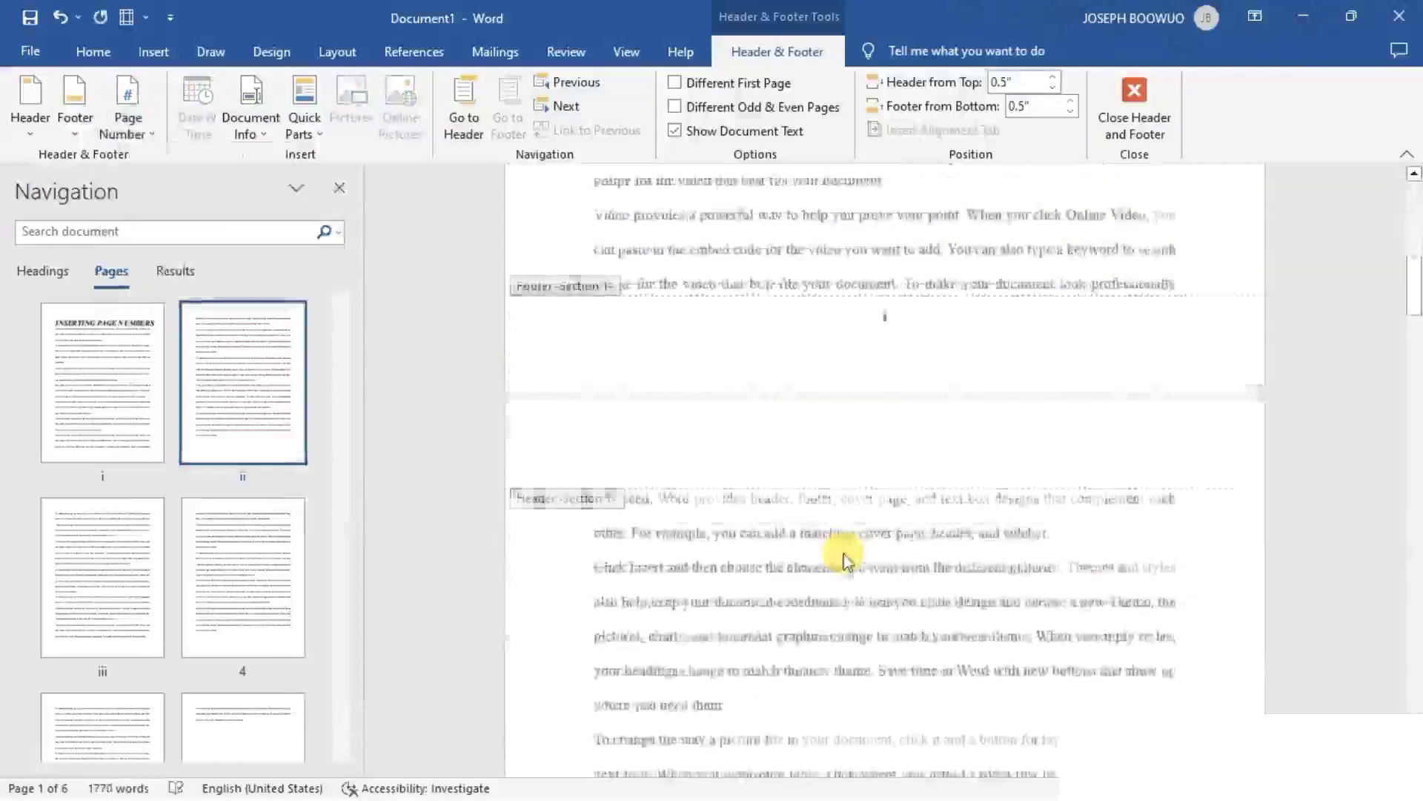
- Set the Section 2 page numbering to start at 1 instead of continuing from the previous section, working from its footer on page 4
scroll(1001, 545, "down", 15)
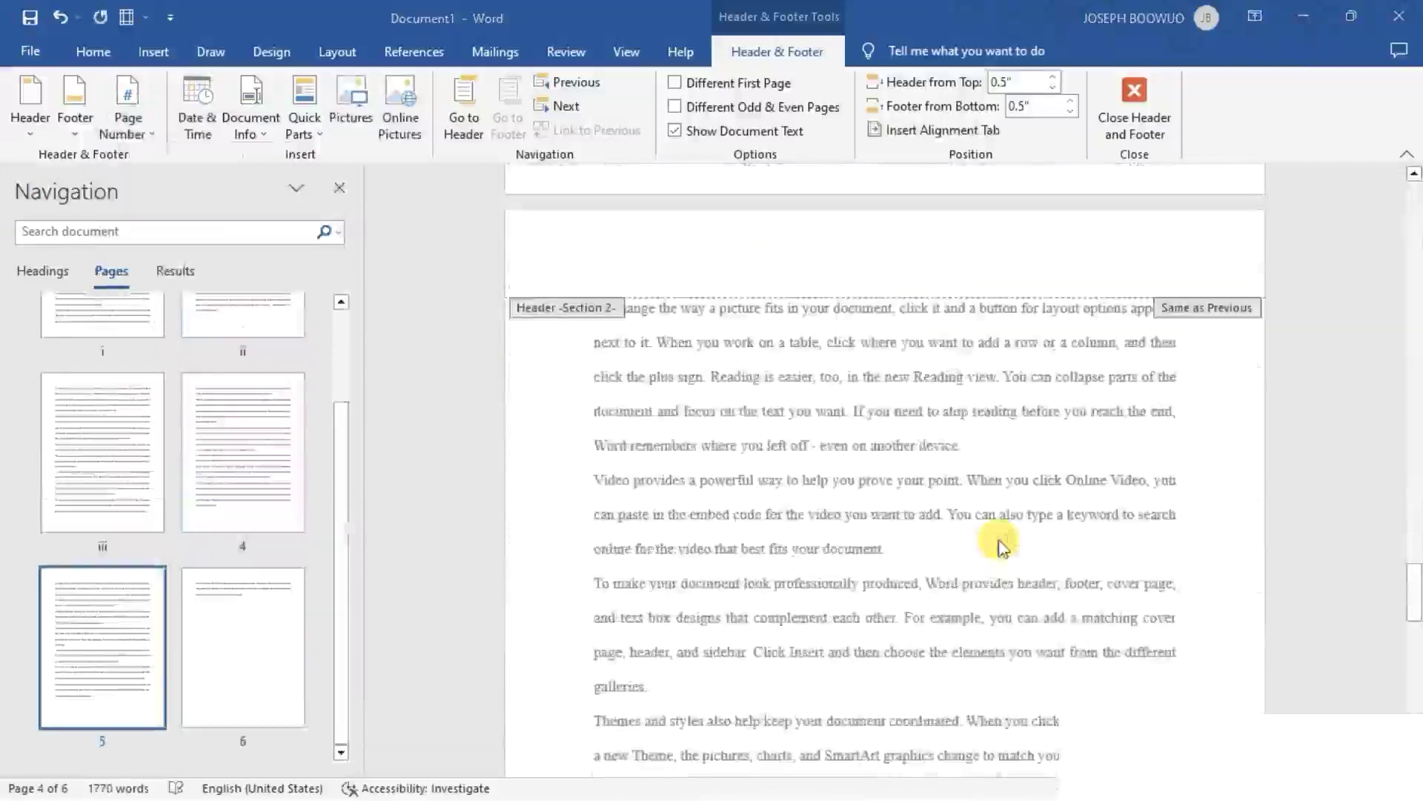
scroll(1001, 545, "up", 1)
left_click(263, 469)
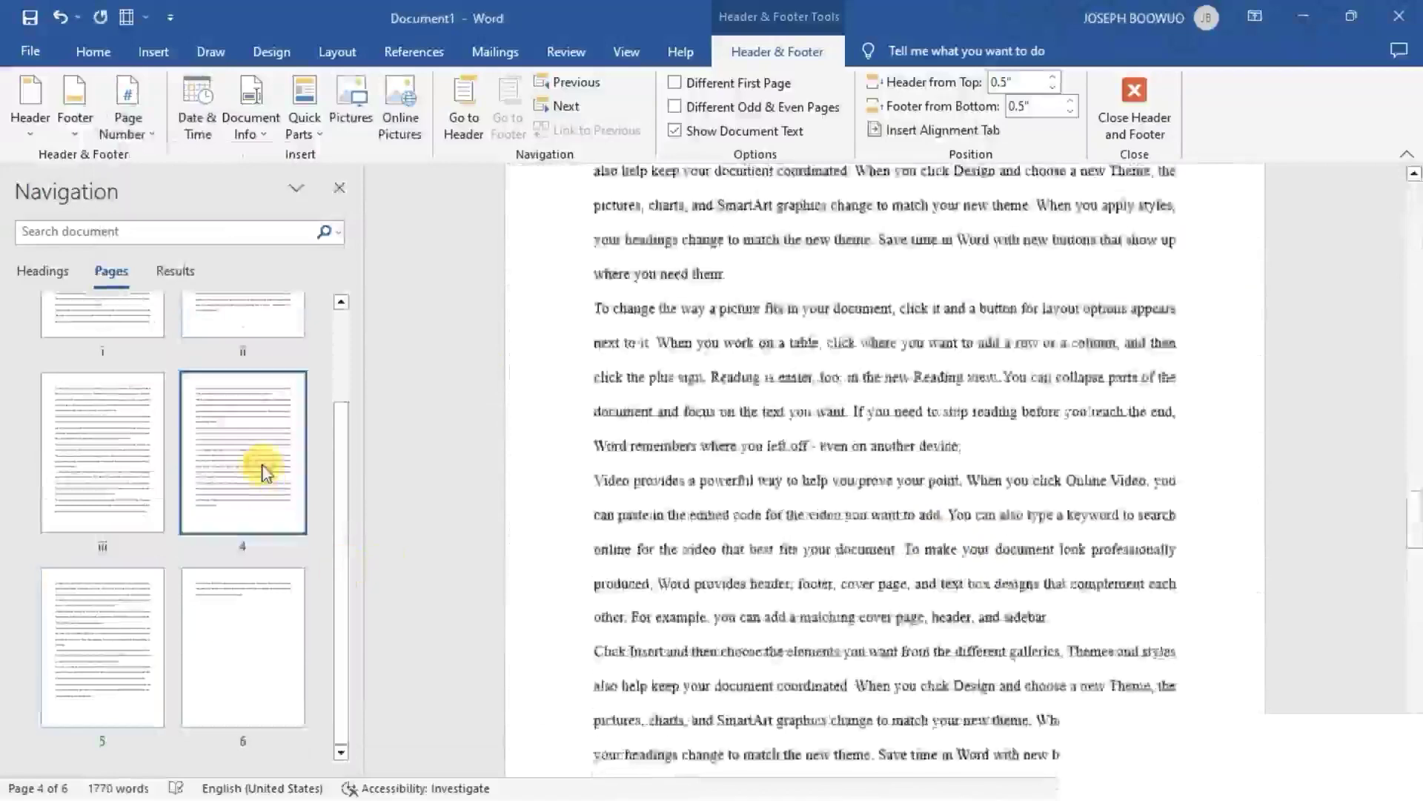
scroll(884, 668, "down", 8)
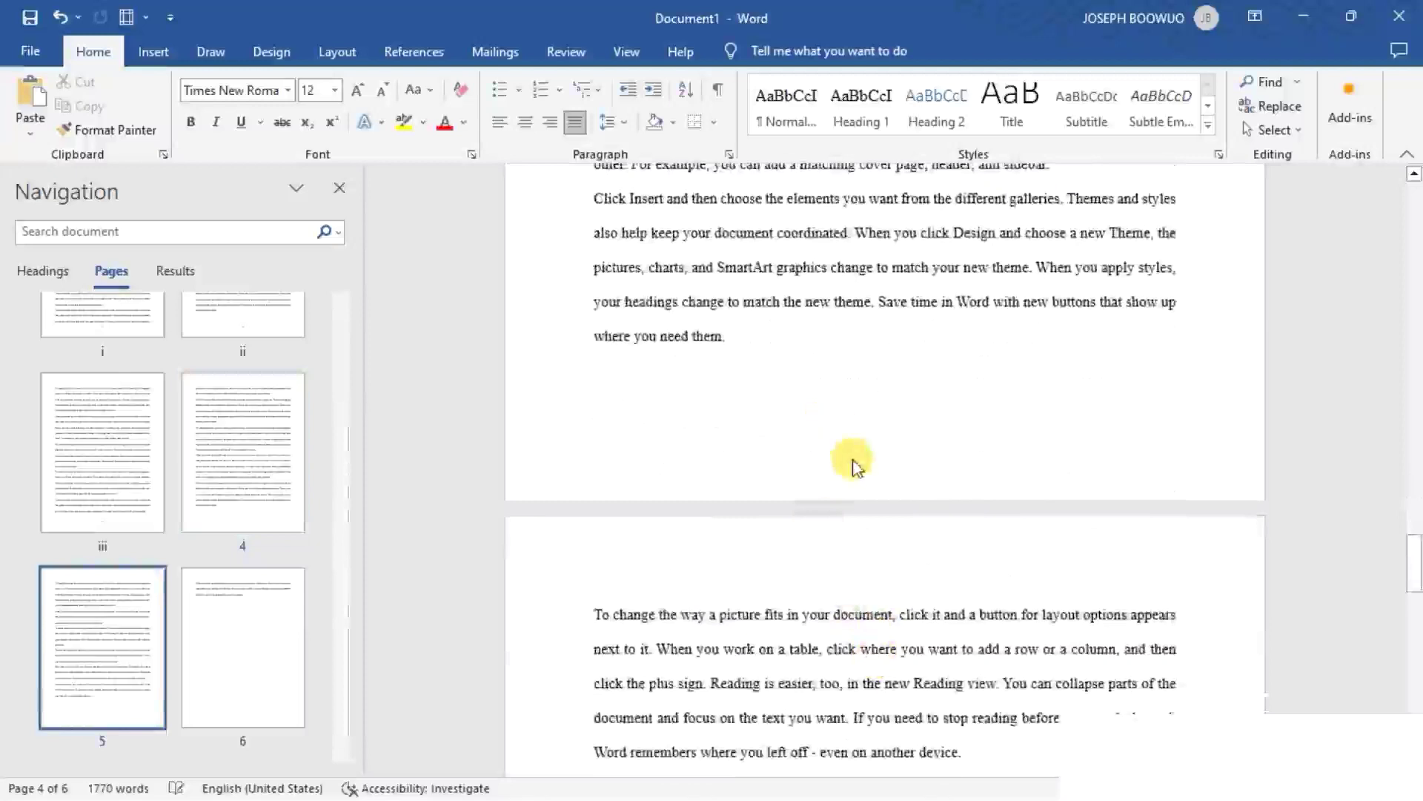
left_click(854, 466)
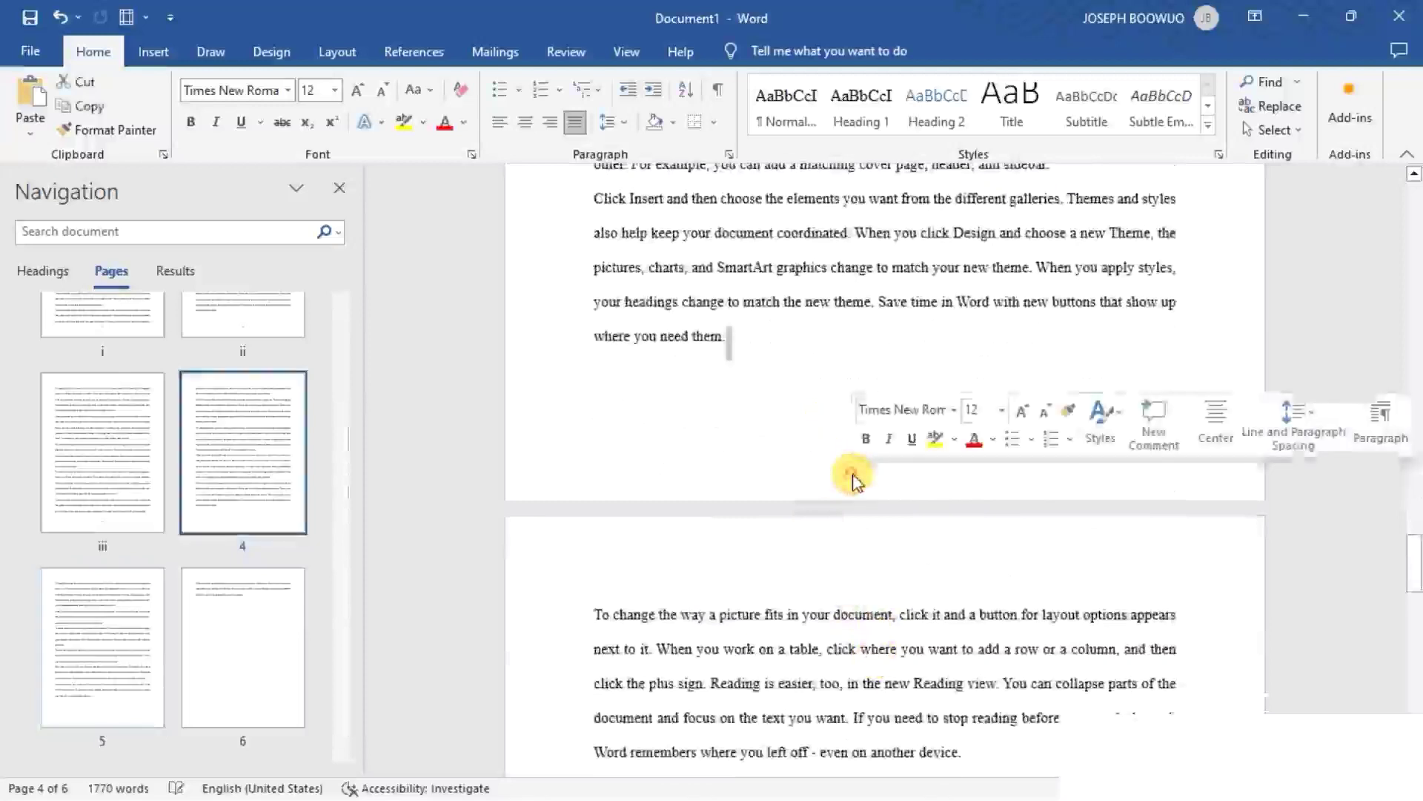
double_click(832, 482)
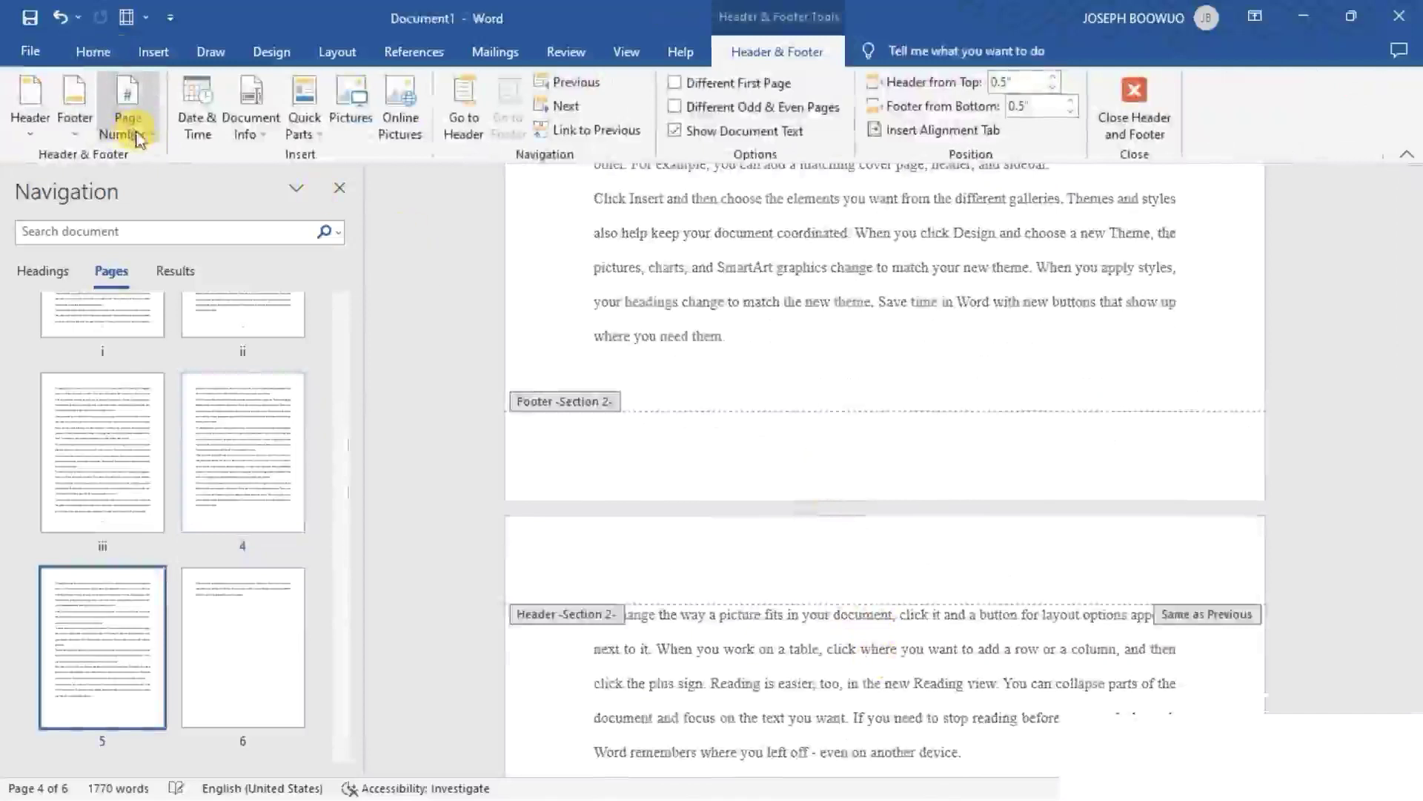
left_click(148, 138)
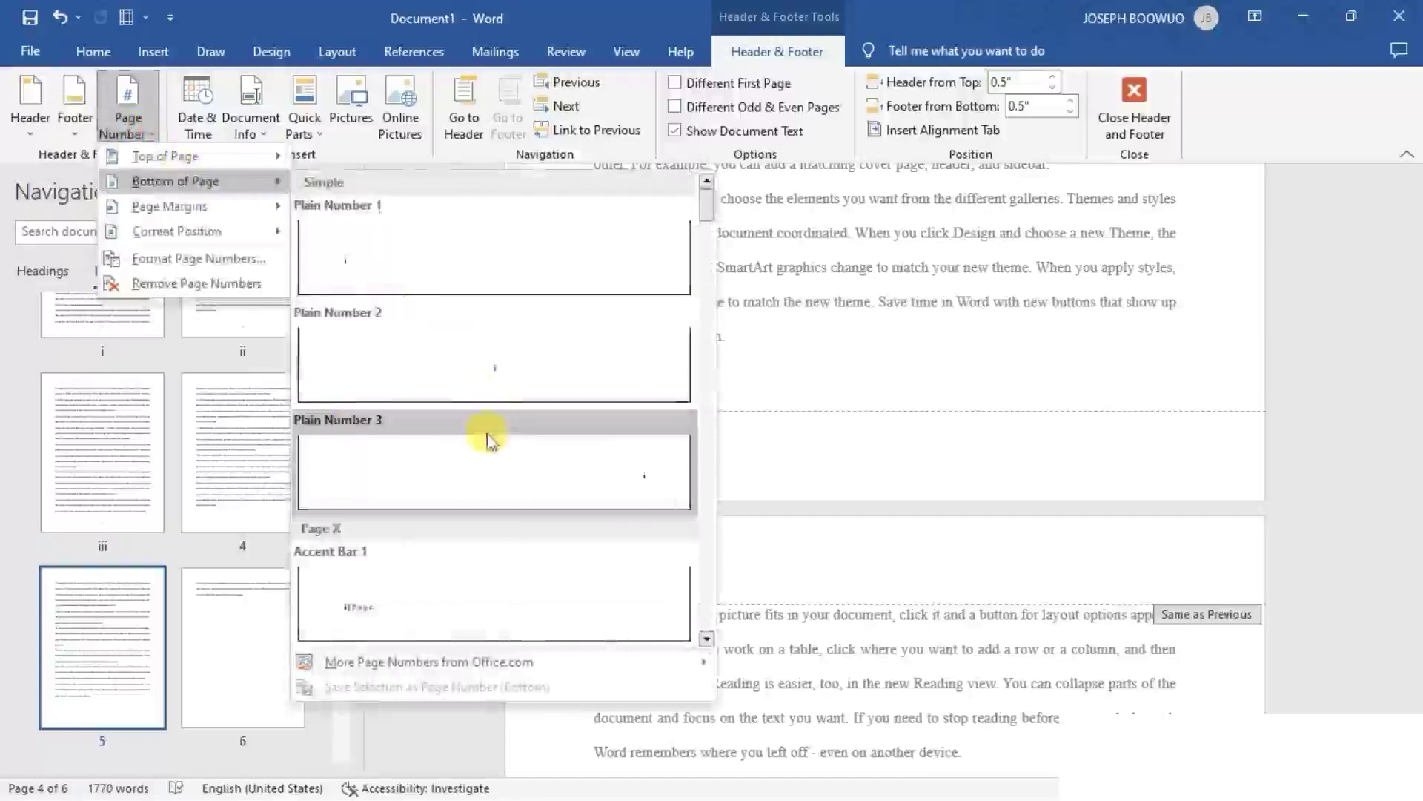
left_click(239, 261)
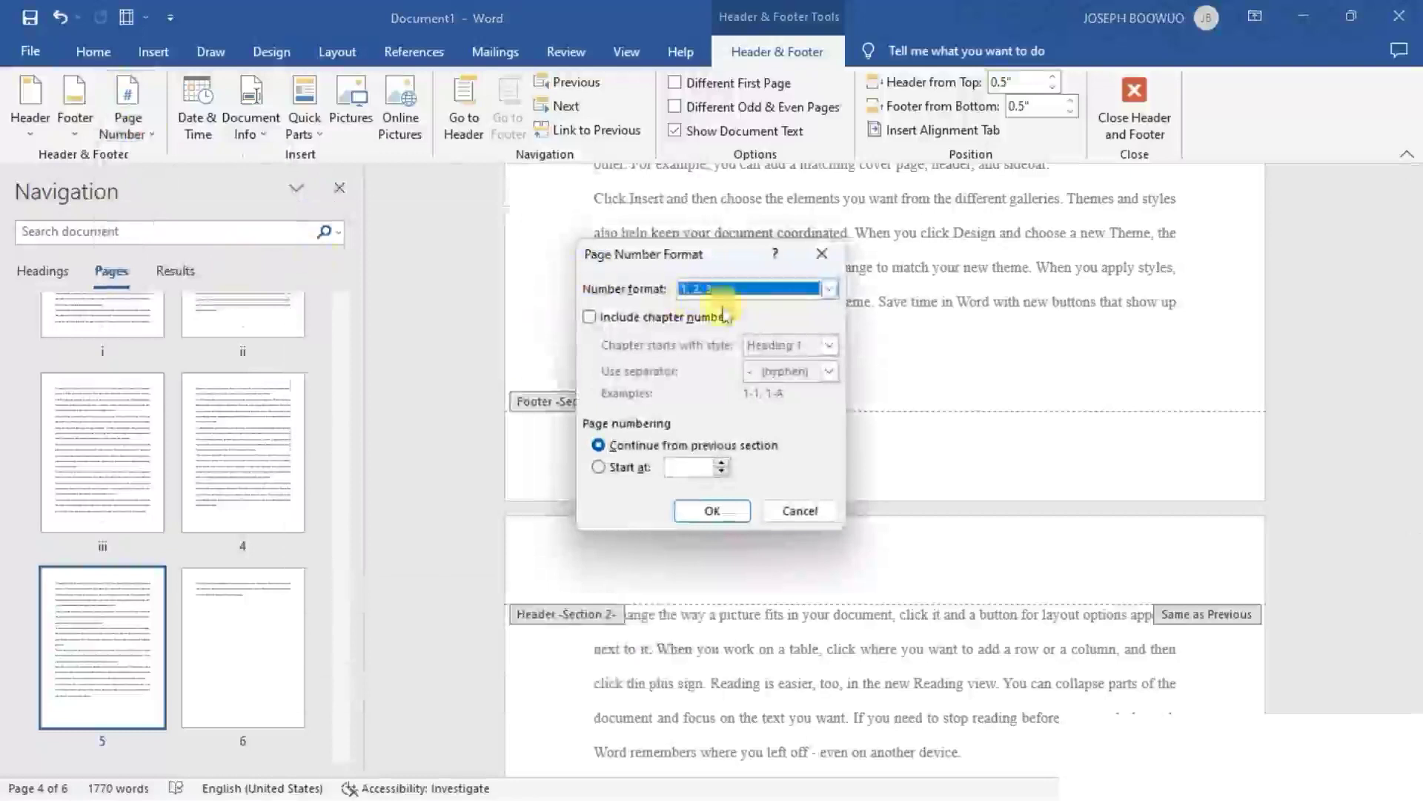
left_click(630, 467)
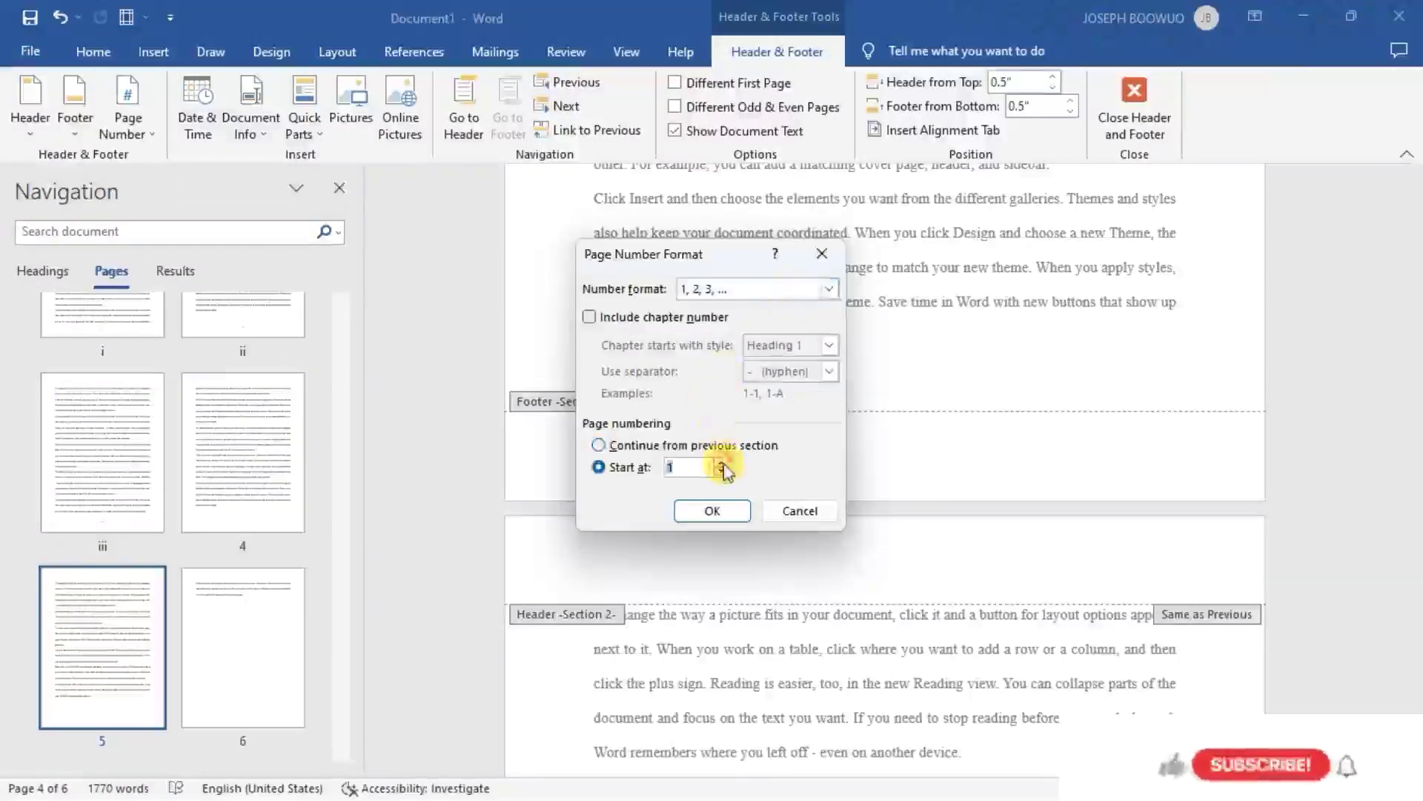
left_click(712, 510)
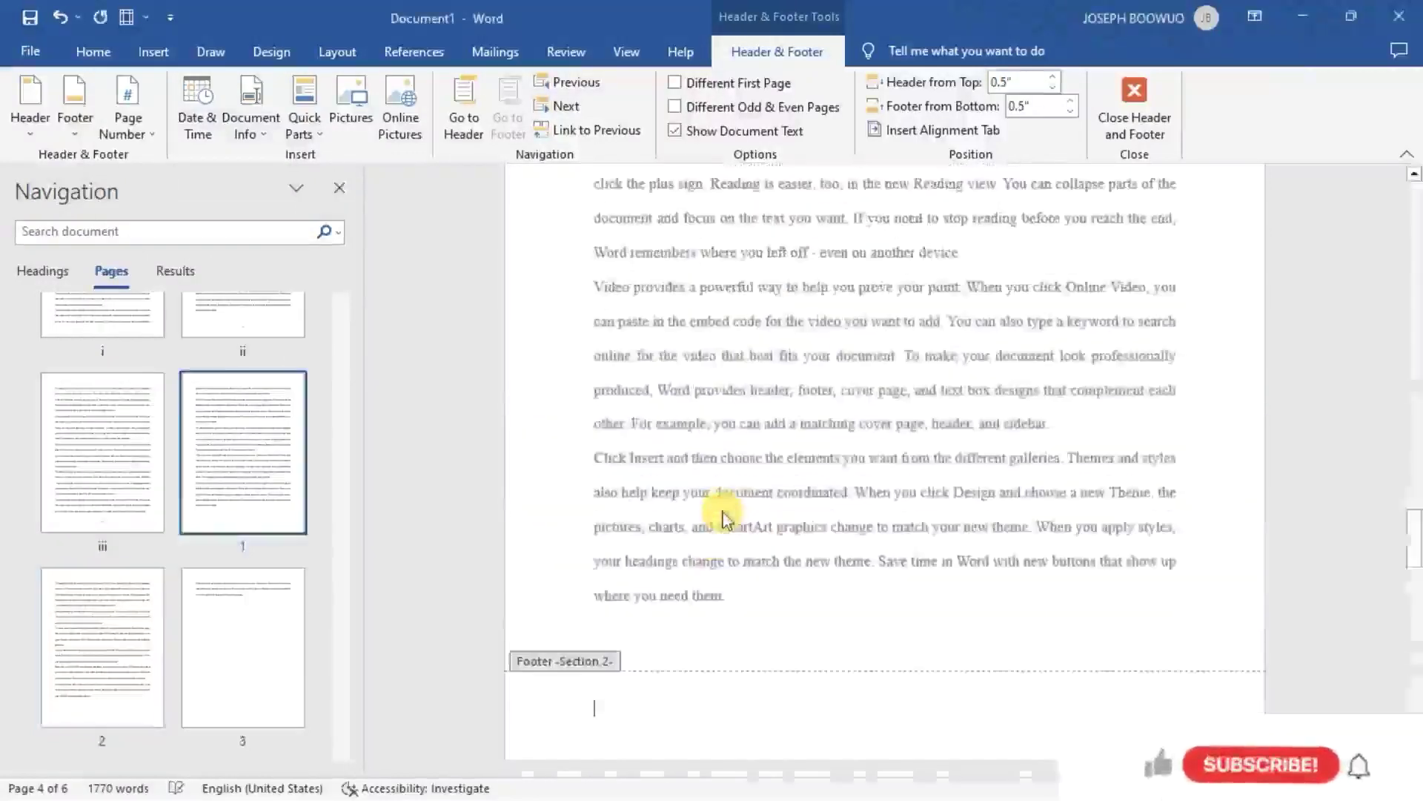
- Insert page numbers at the bottom of the Section 2 pages using the Plain Number 2 style and leave the footer
left_click(134, 126)
mouse_move(256, 195)
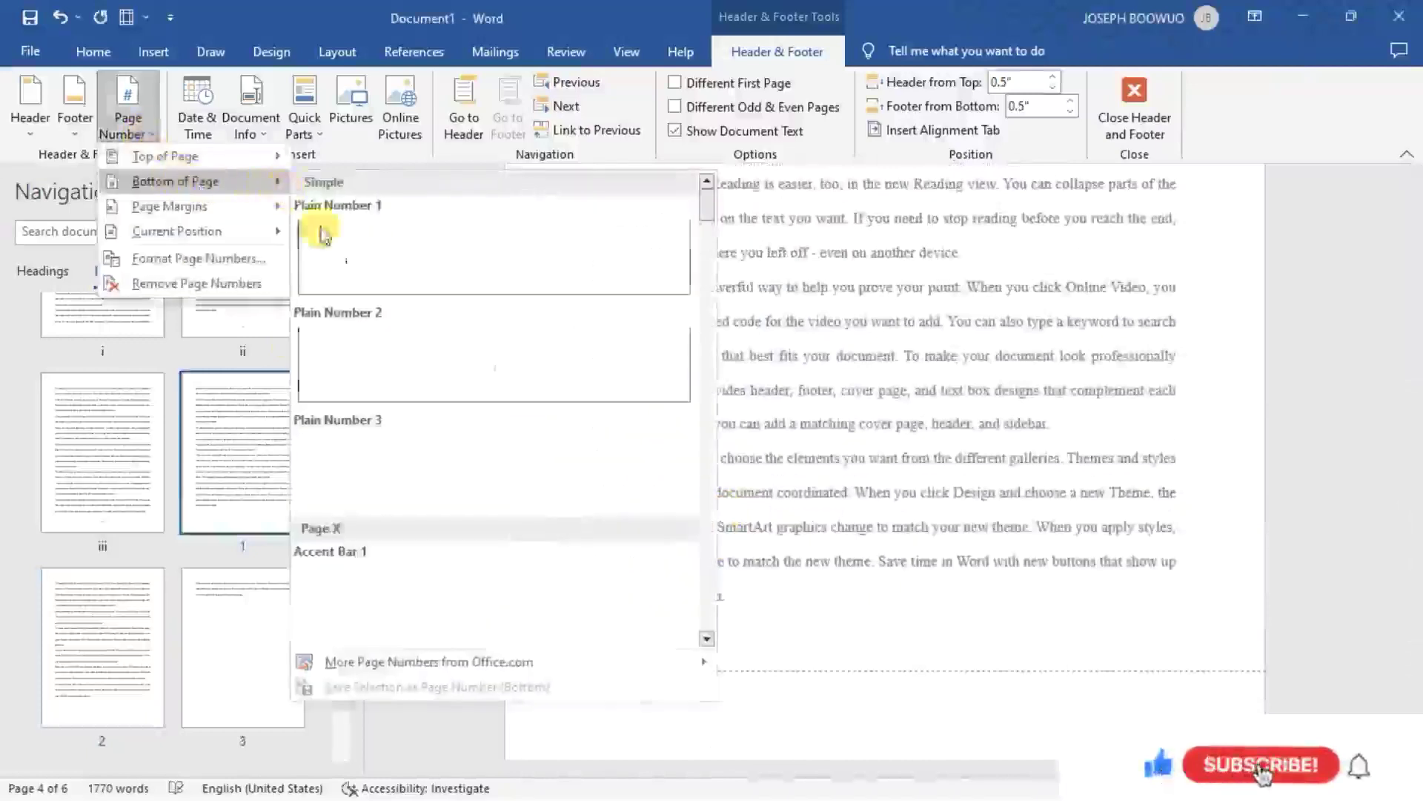
left_click(495, 361)
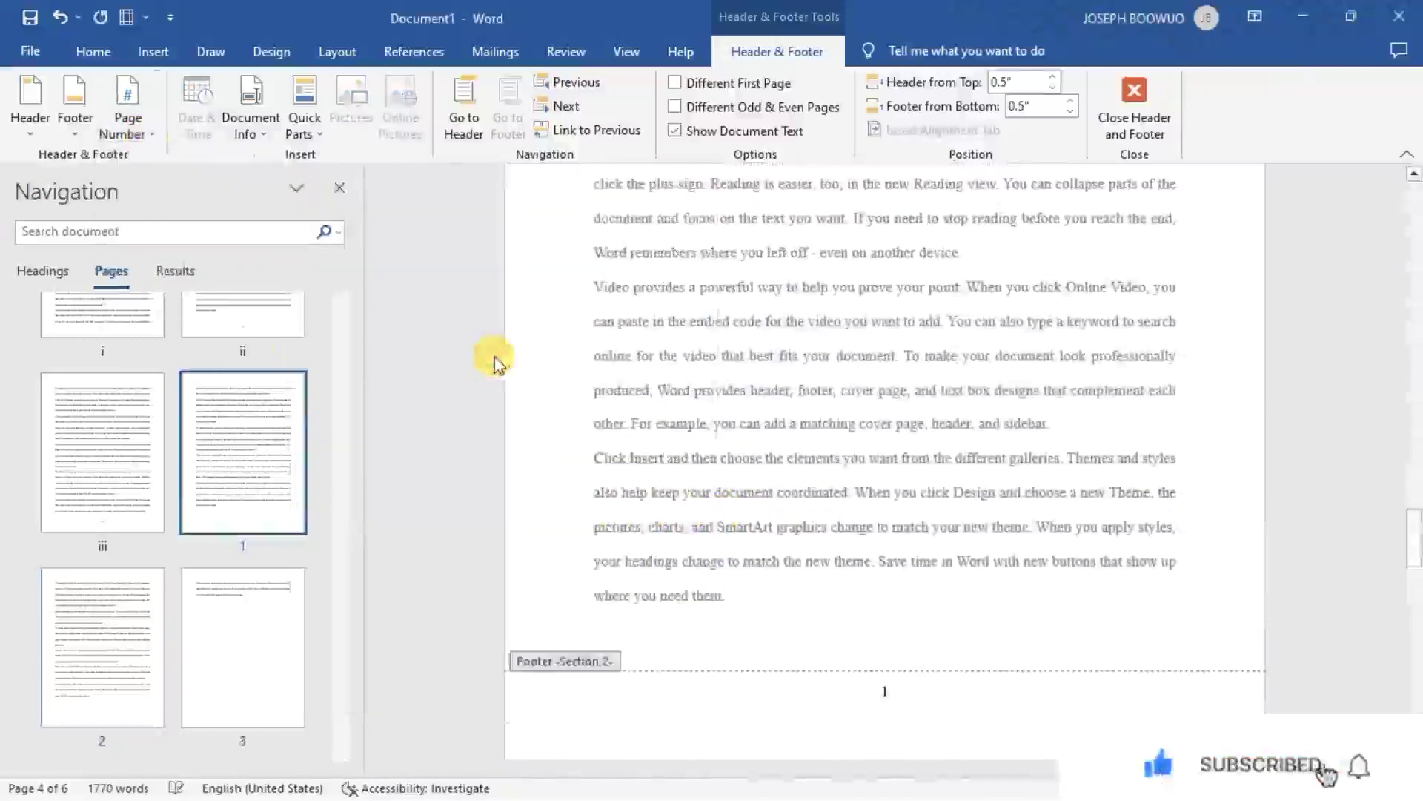
scroll(773, 698, "down", 1)
scroll(773, 697, "down", 15)
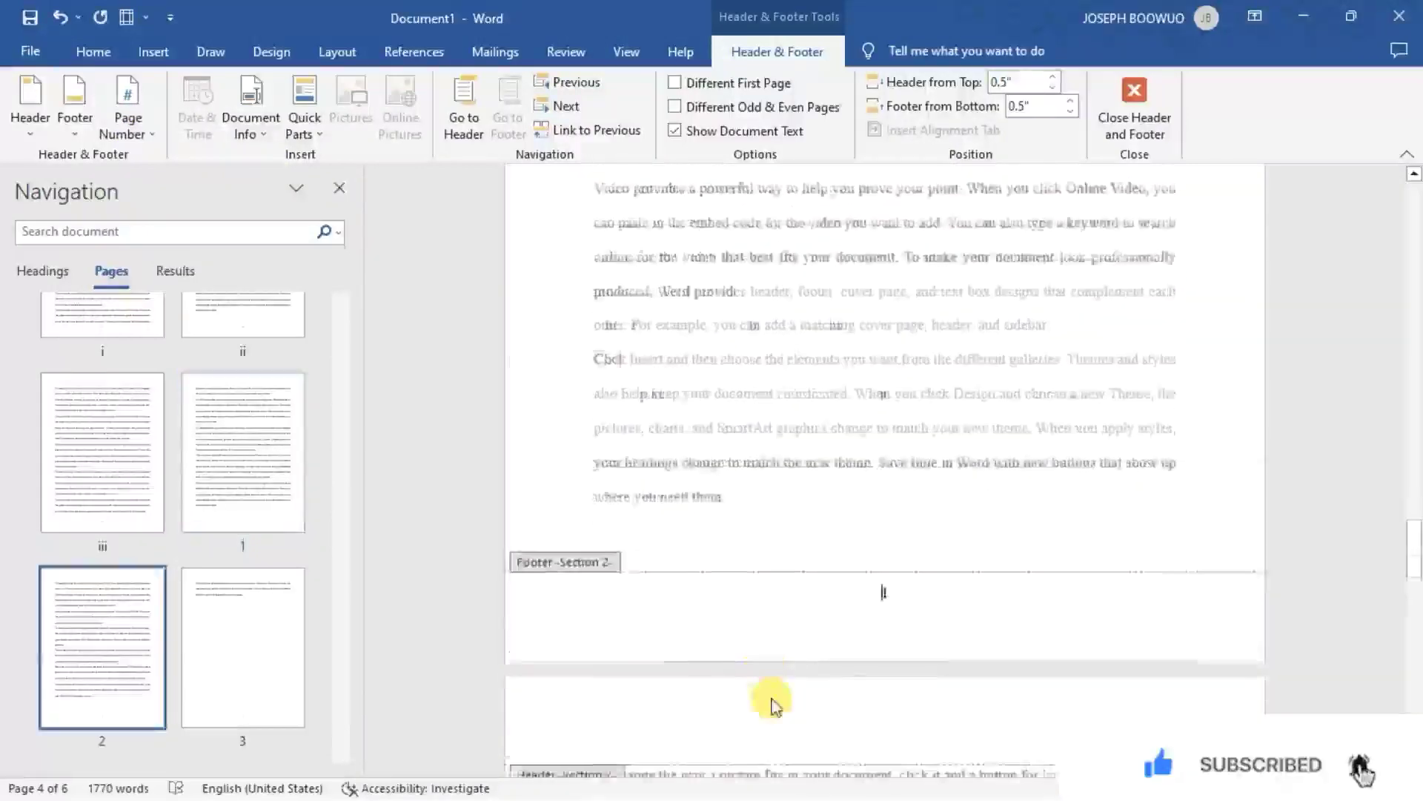
scroll(773, 701, "down", 10)
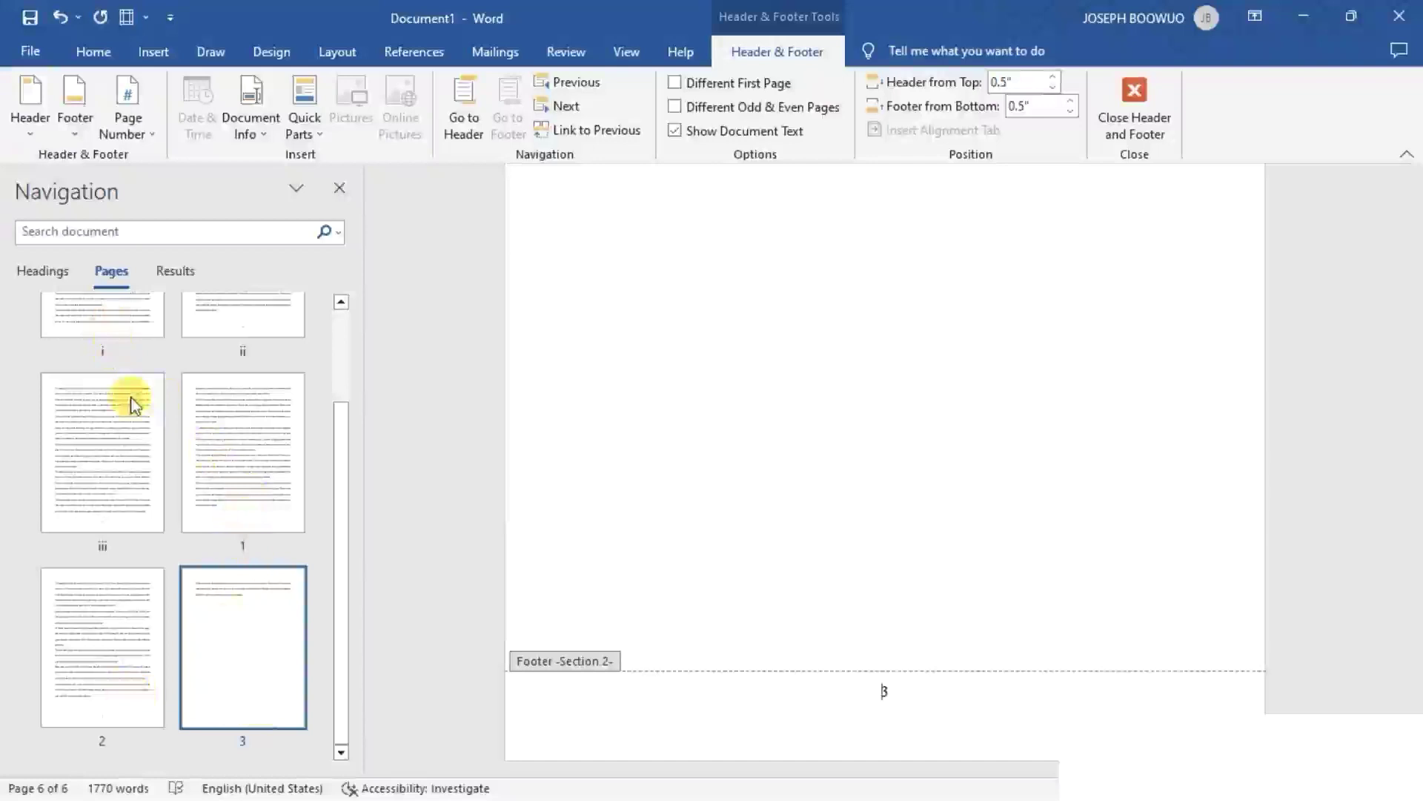
left_click(1128, 132)
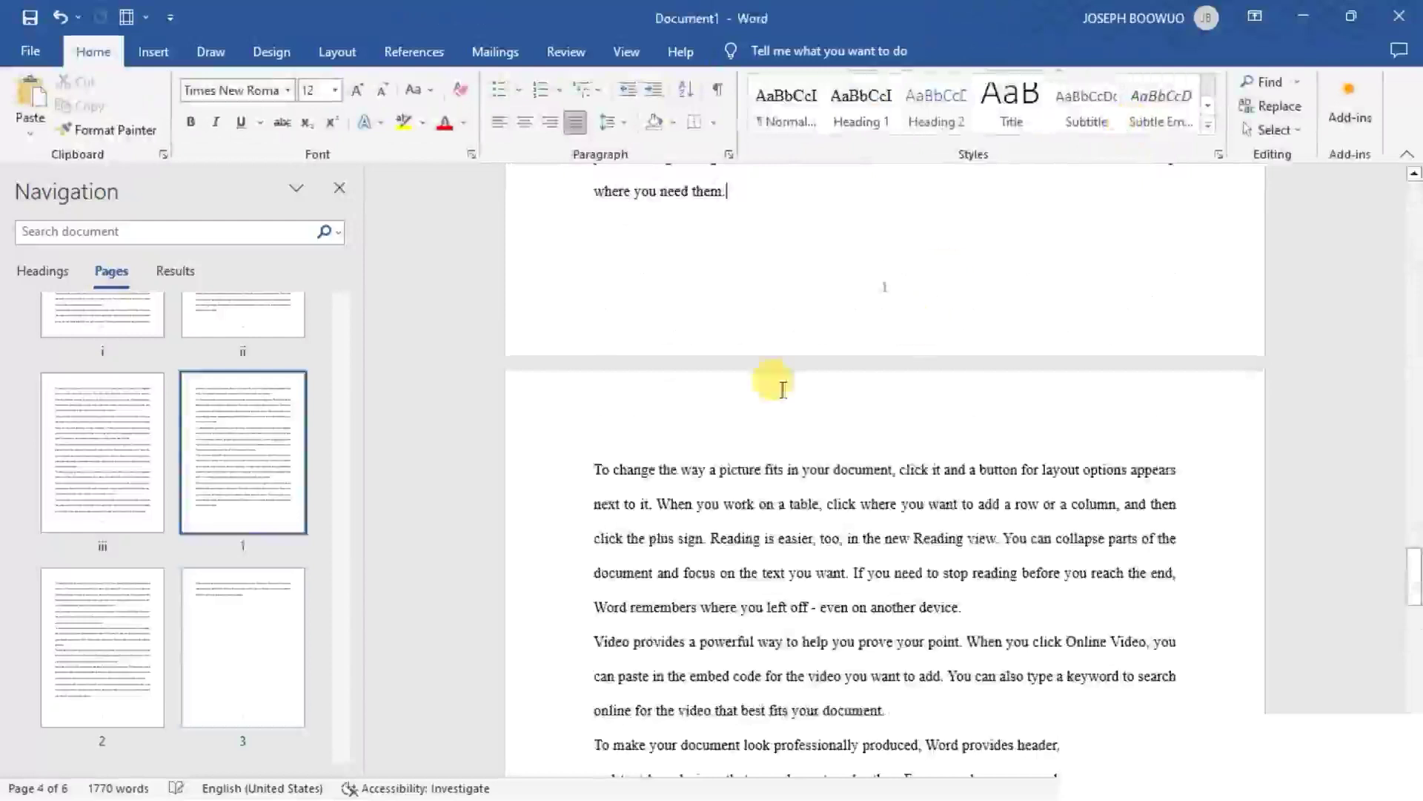
- Generate more sample text below the last page's paragraph with =RAND(13,4)
scroll(782, 389, "down", 15)
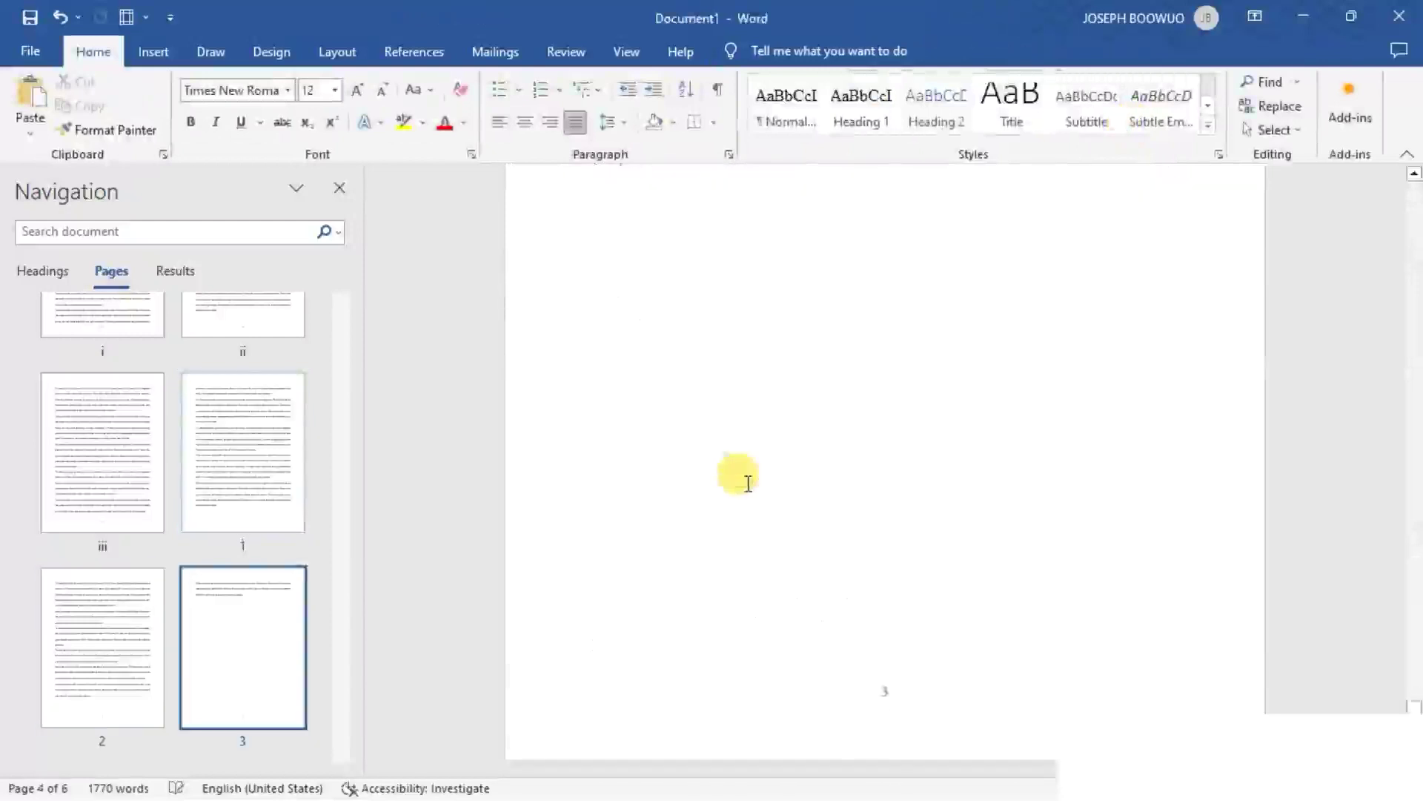
scroll(748, 484, "down", 5)
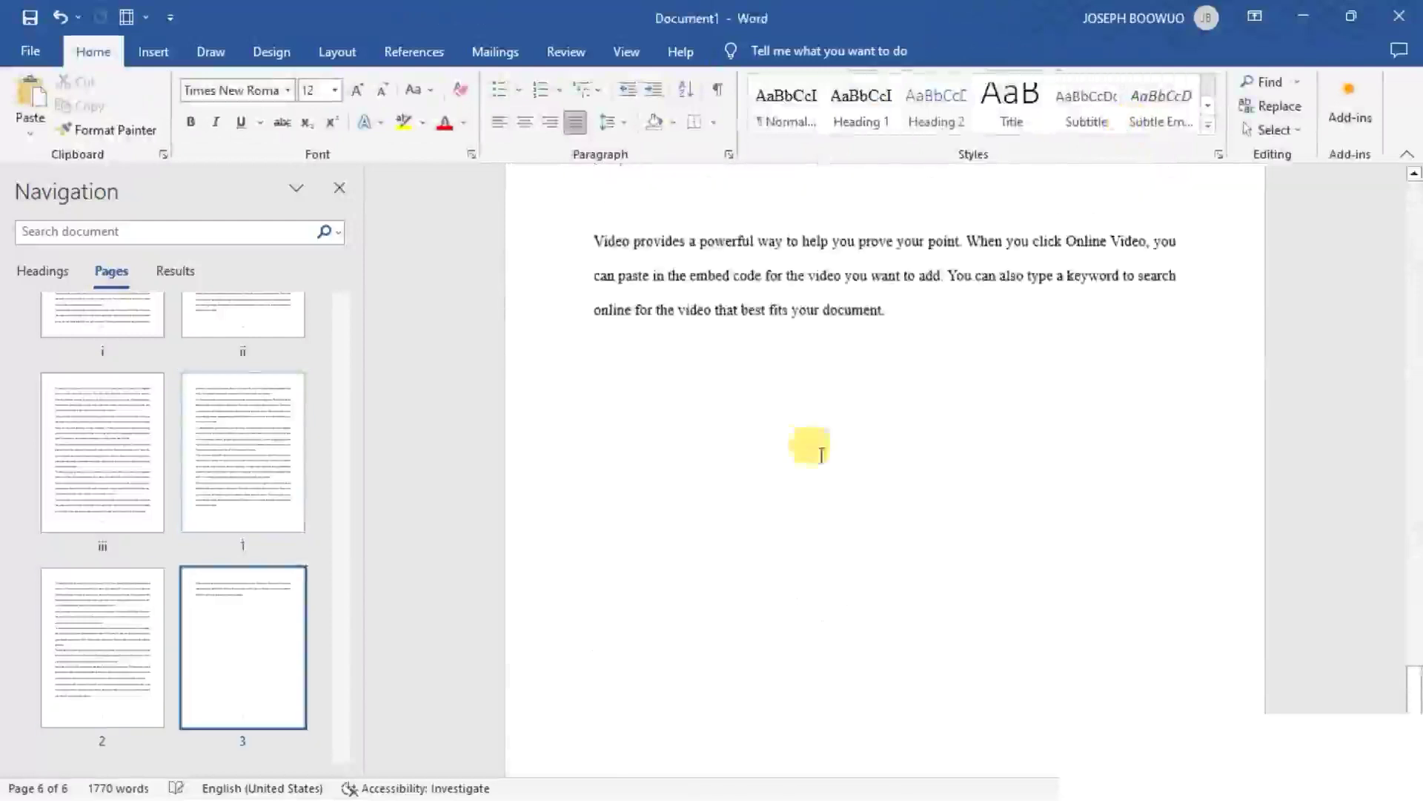
left_click(833, 434)
type("=RAND(13,4)")
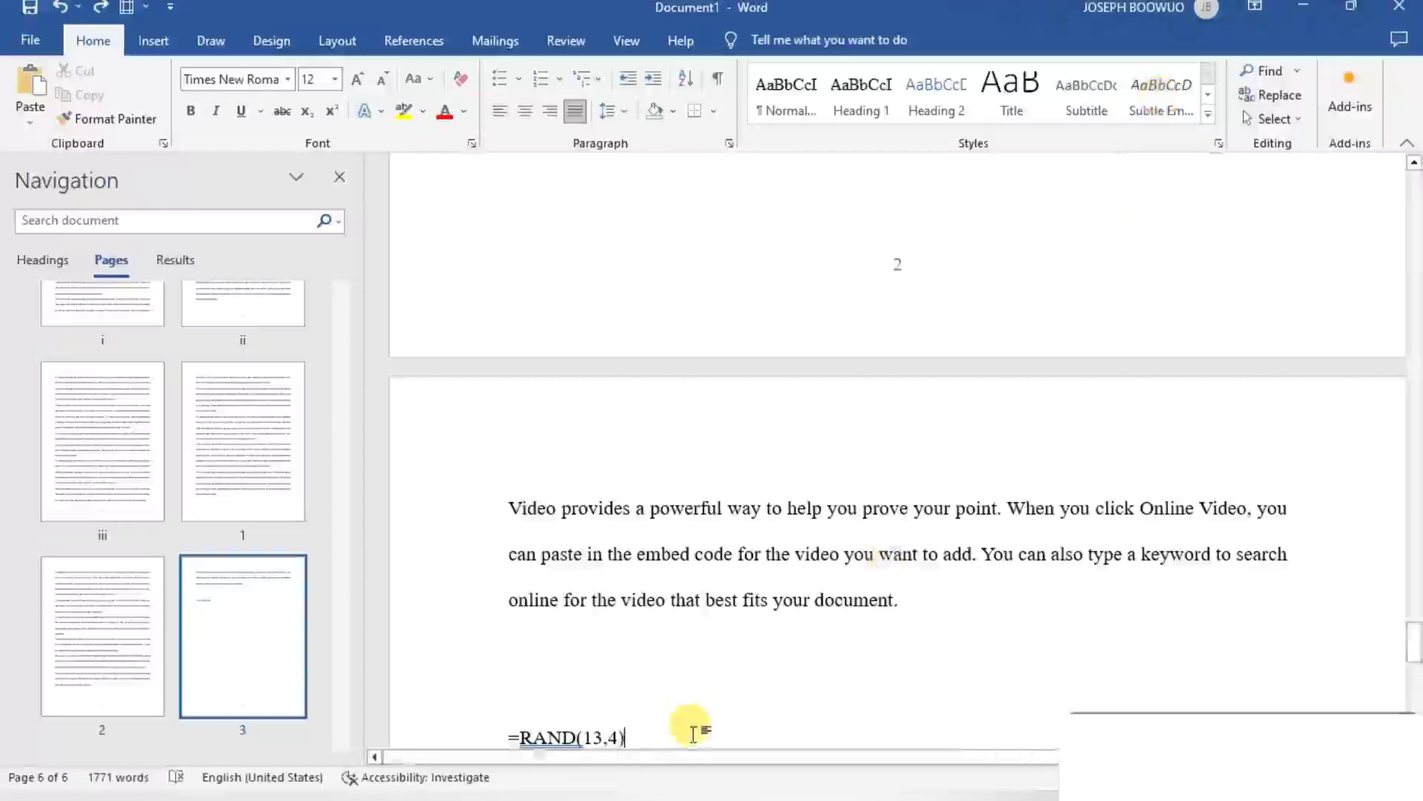
scroll(694, 734, "down", 3)
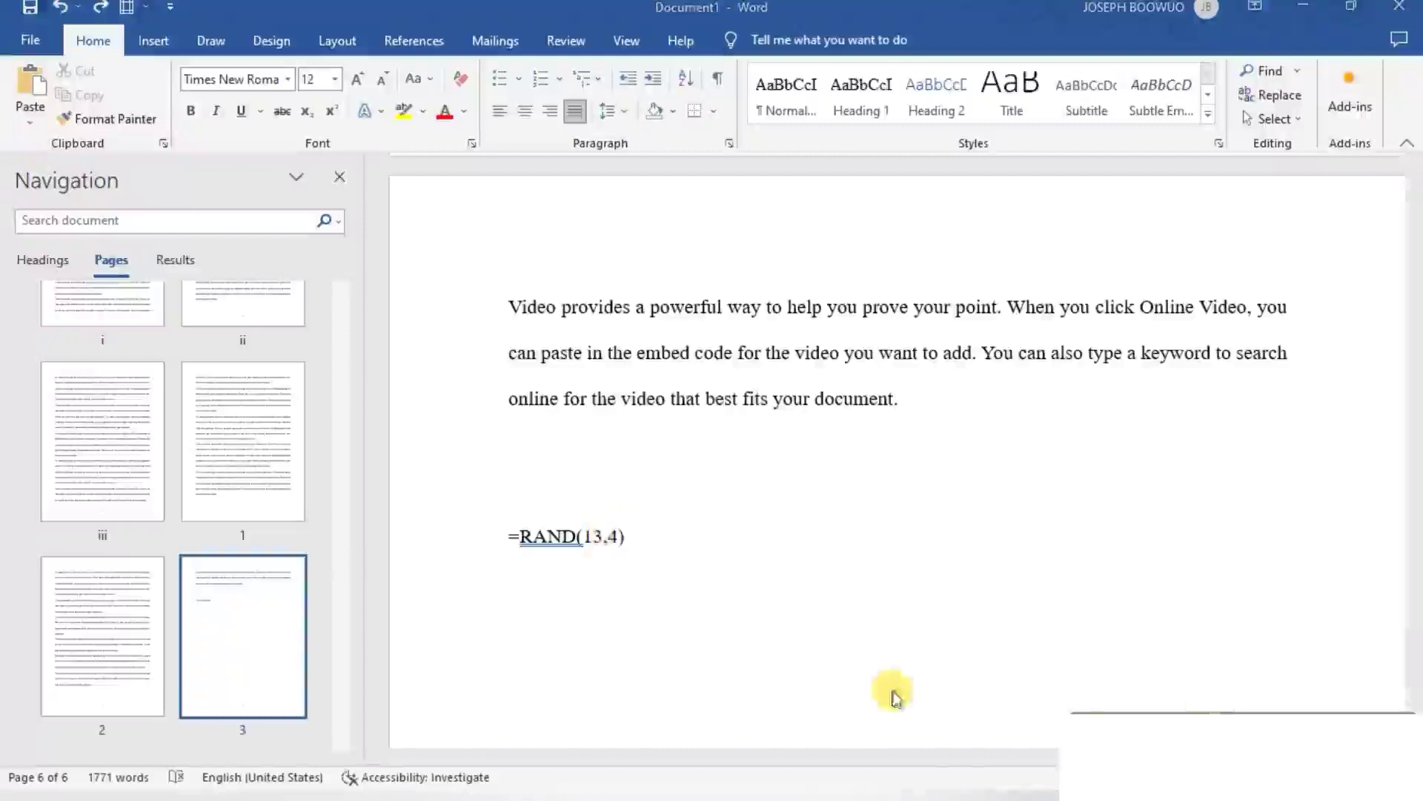
key("Return")
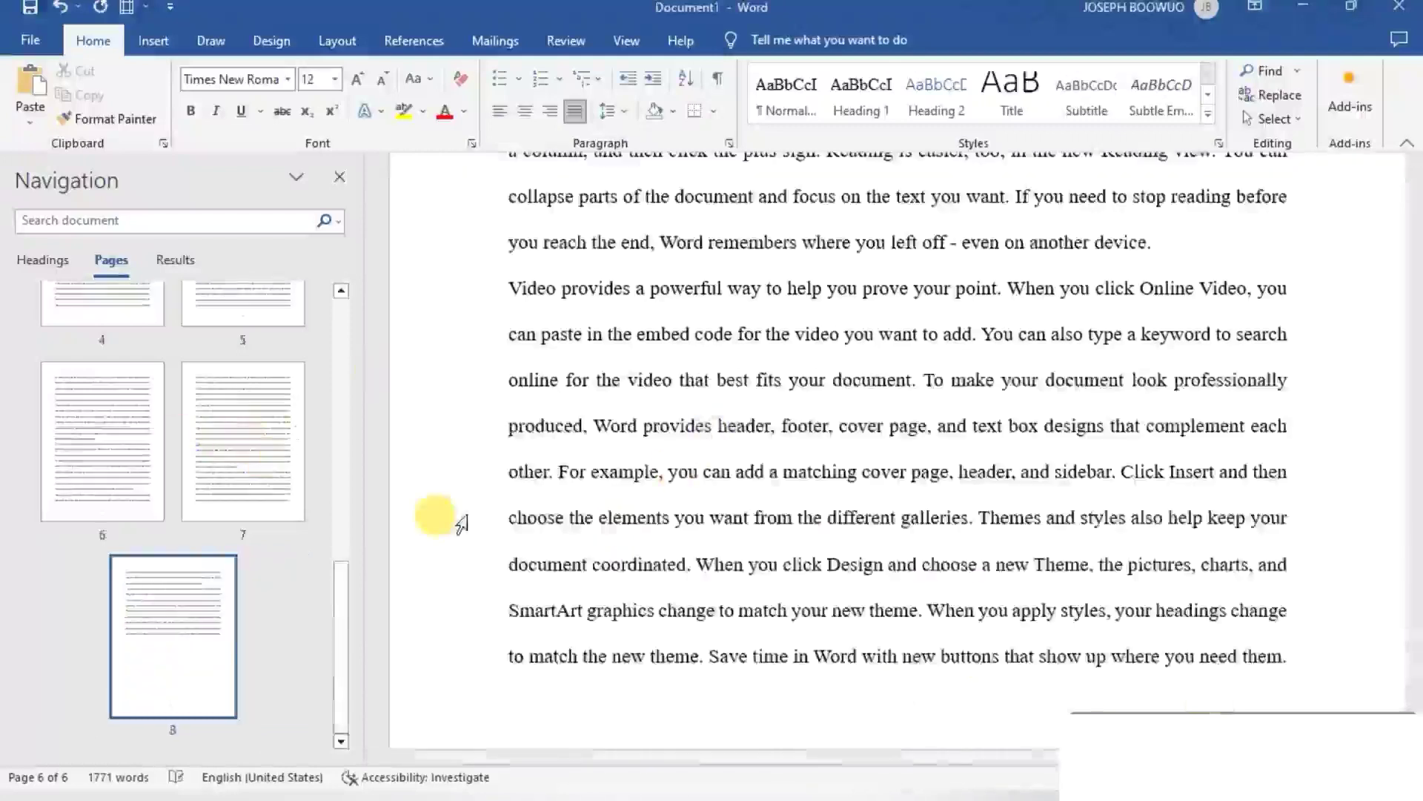
- Insert a Next Page section break at the end of the page numbered 5, after "charts, and"
scroll(788, 572, "down", 8)
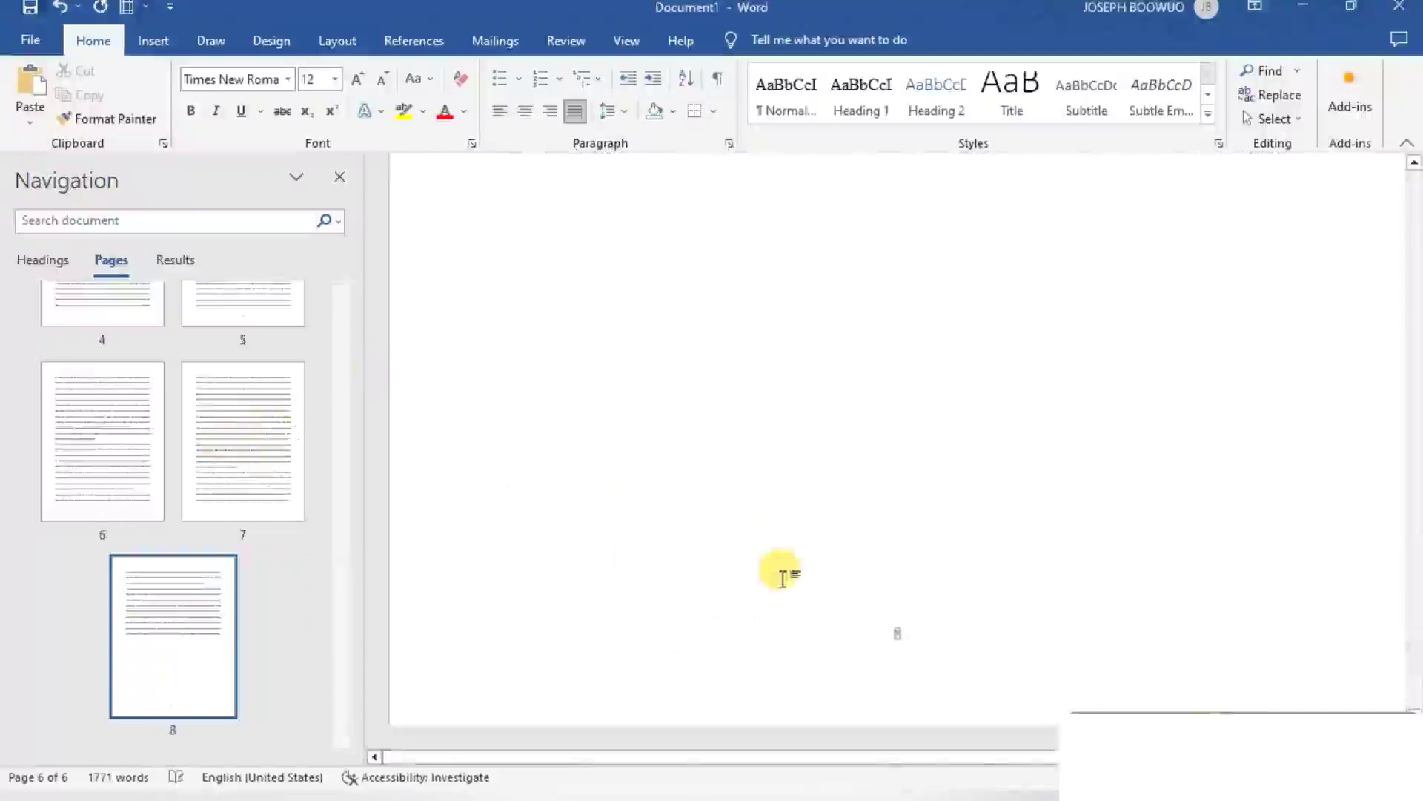
scroll(783, 579, "up", 6)
scroll(788, 586, "up", 10)
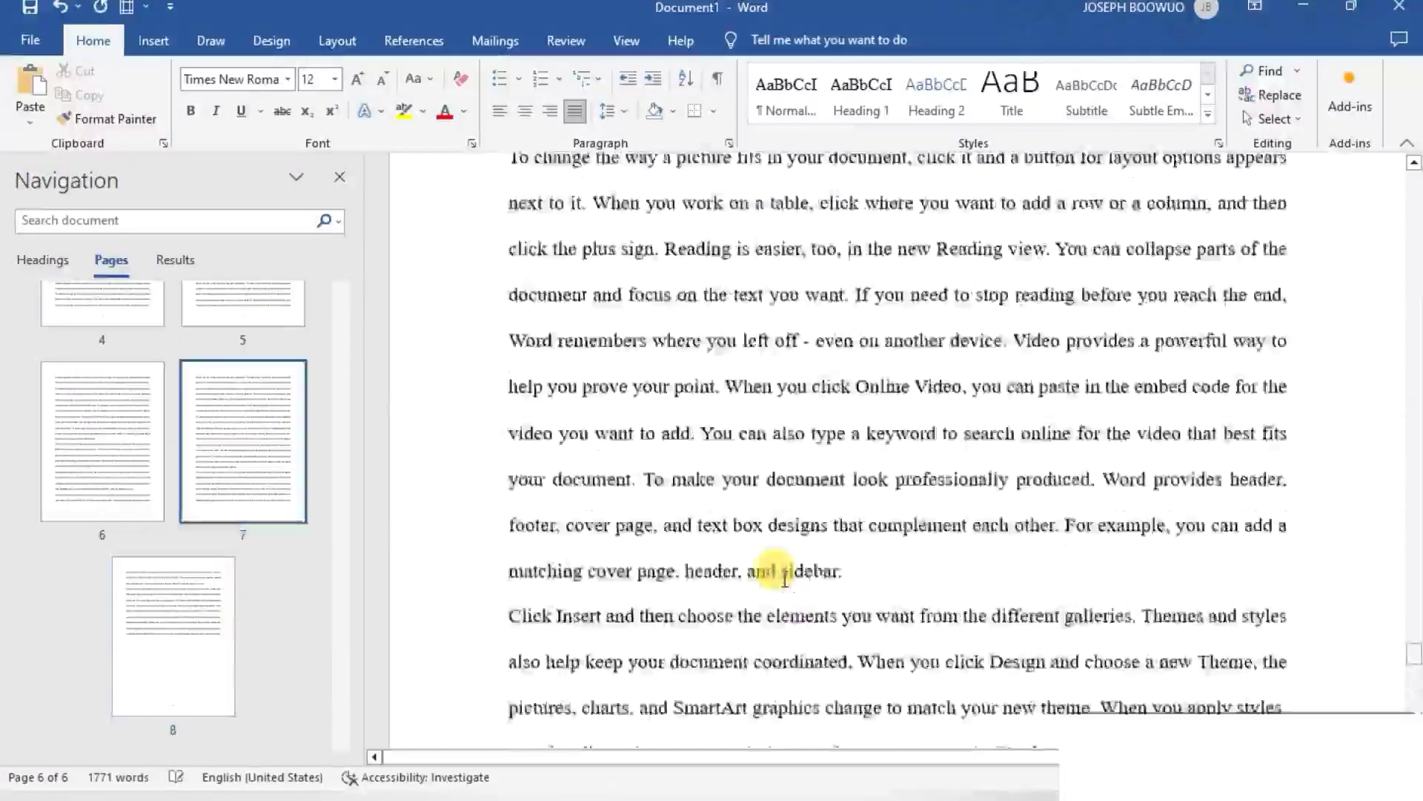
scroll(786, 587, "down", 1)
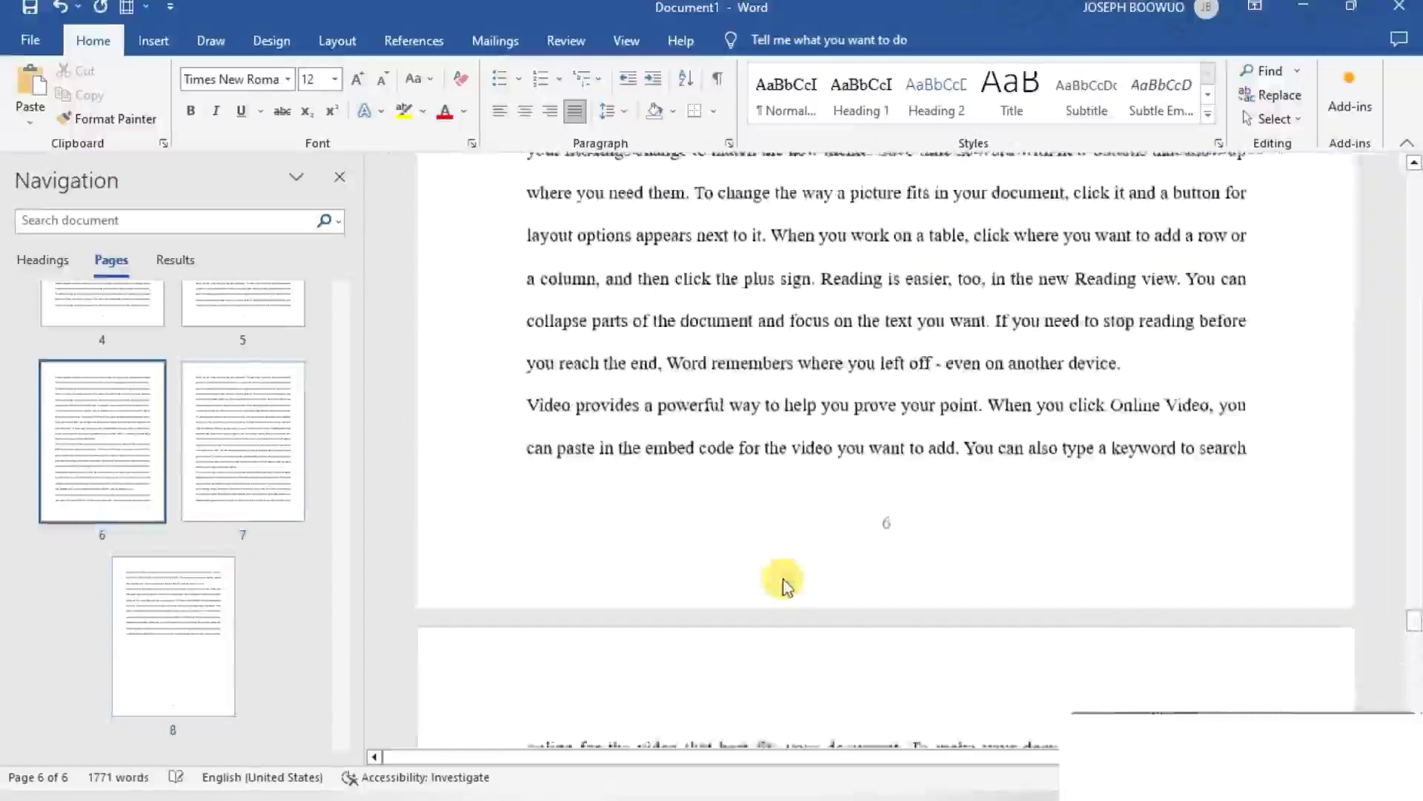
scroll(784, 579, "up", 6)
scroll(785, 577, "up", 6)
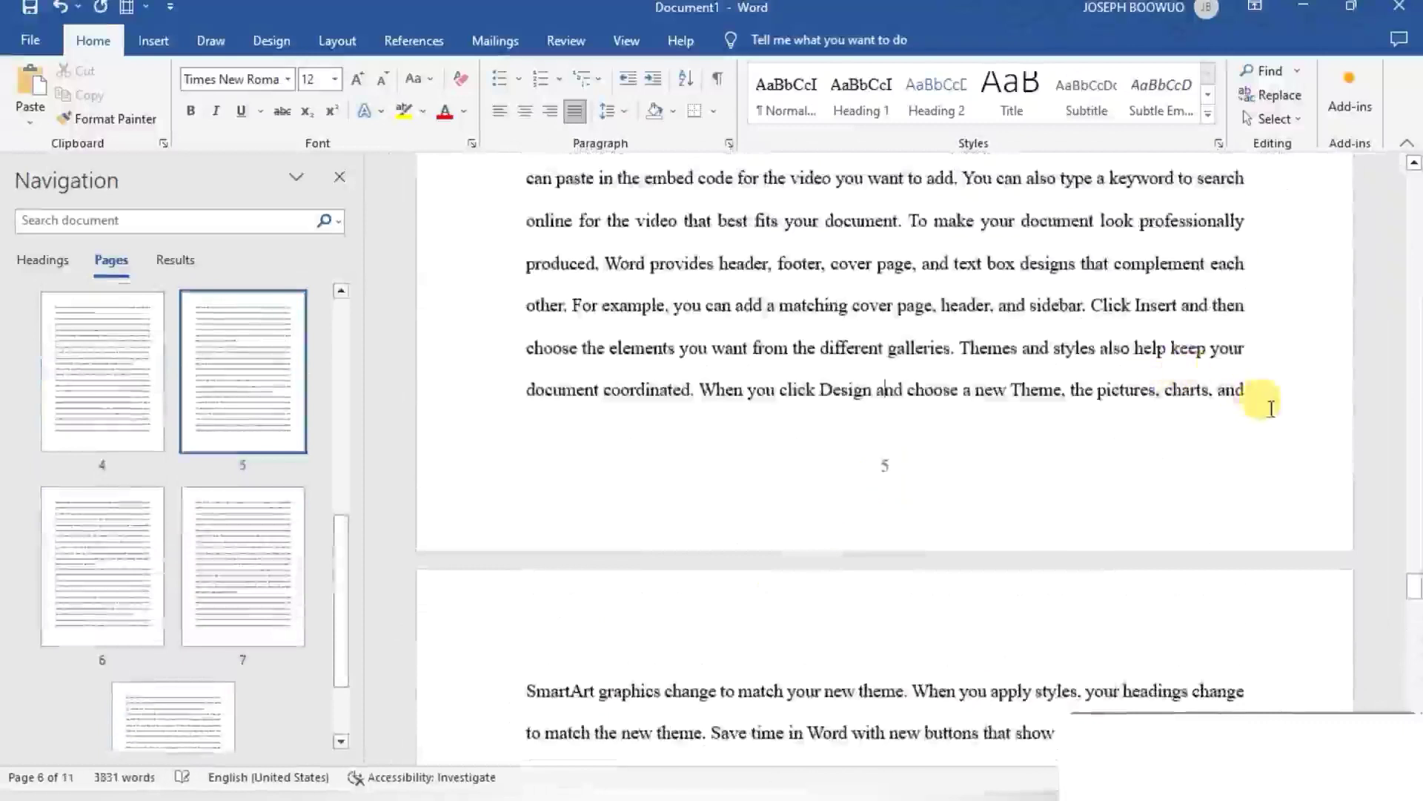
left_click(1262, 392)
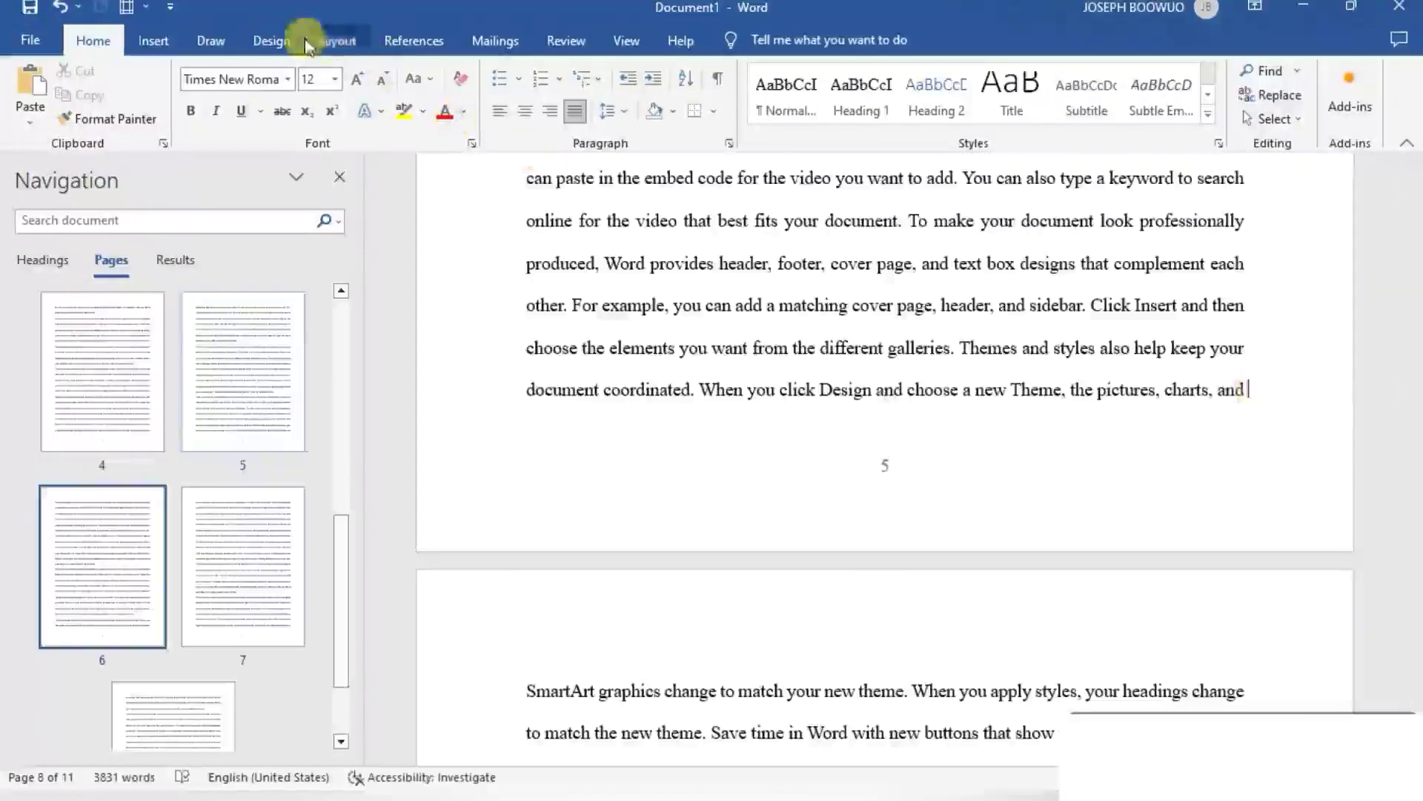
left_click(335, 42)
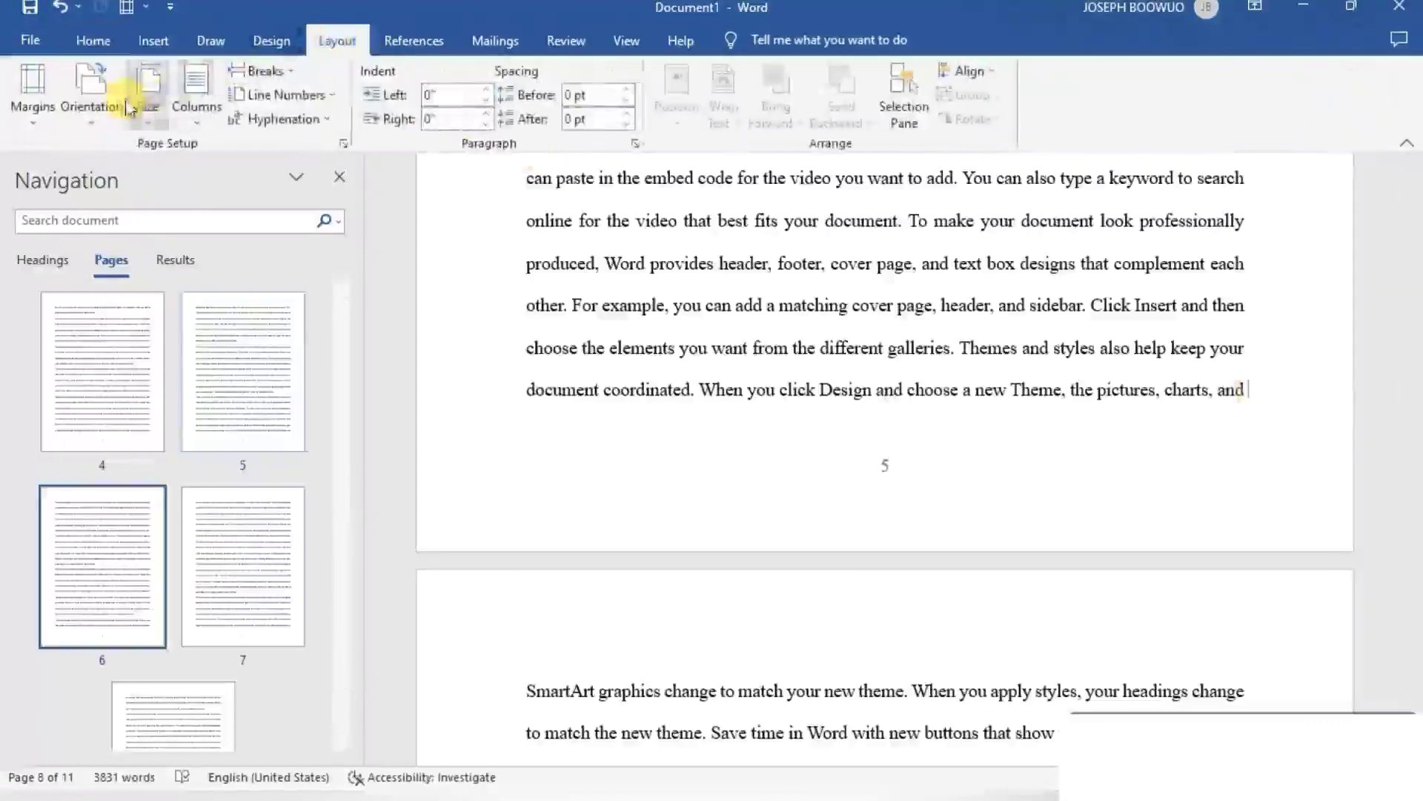
left_click(265, 70)
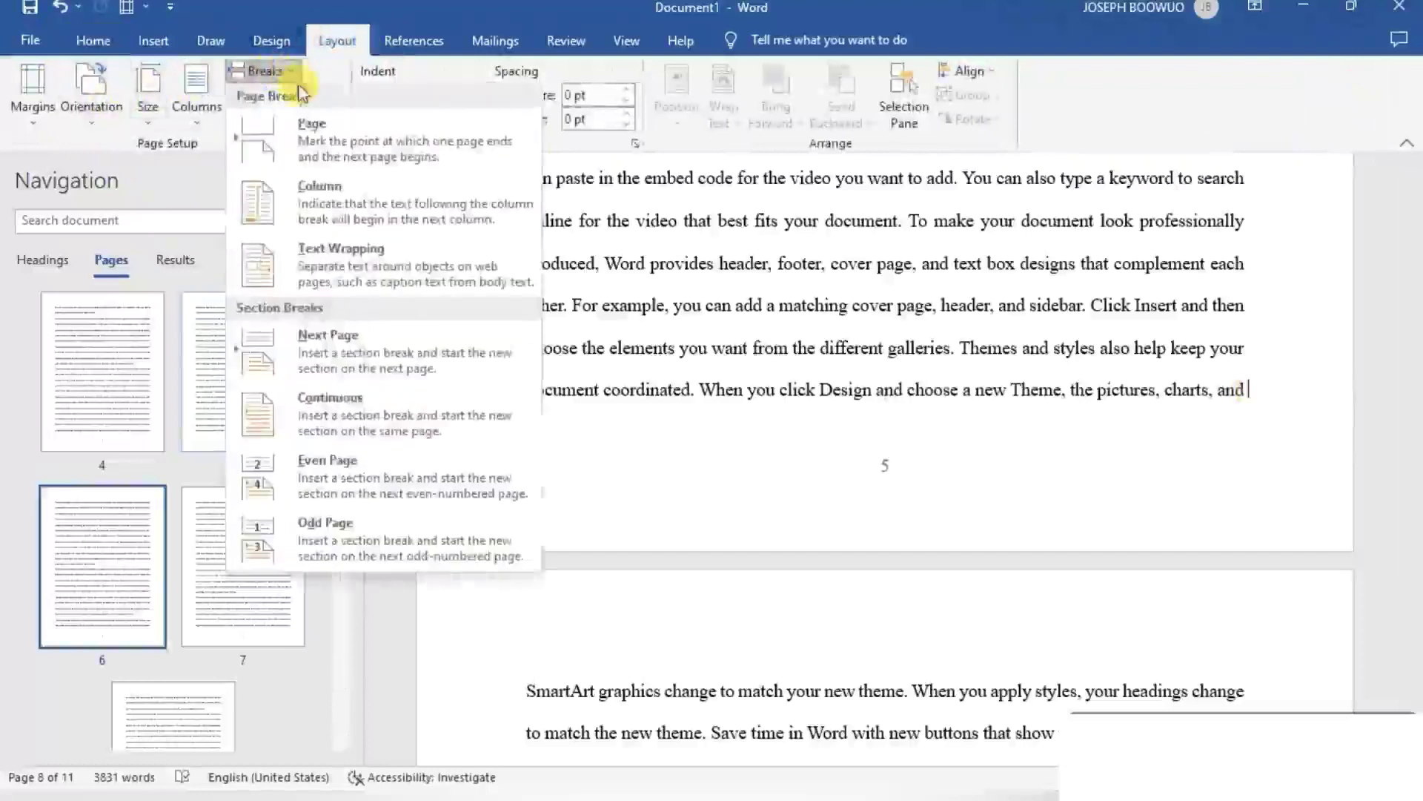
left_click(336, 347)
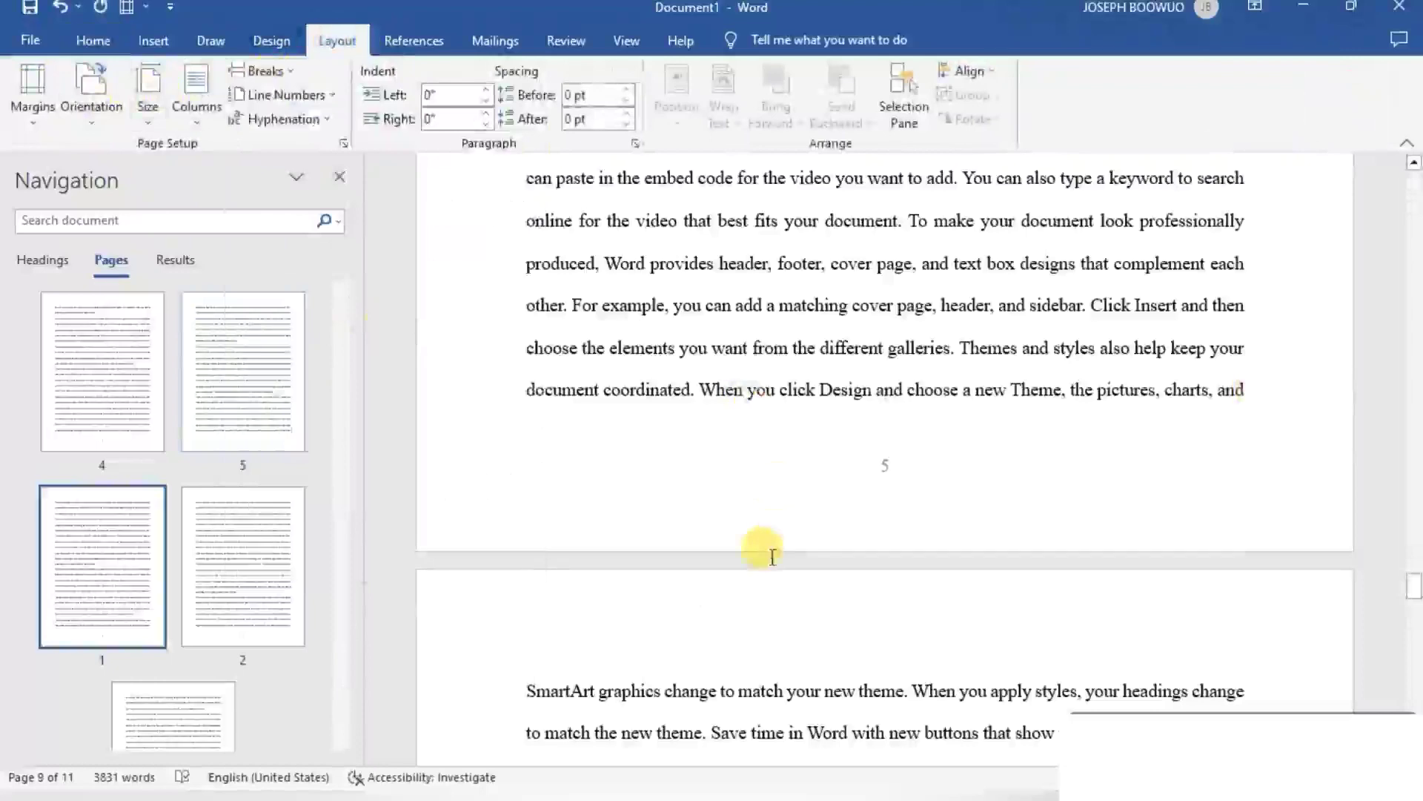
- Format the page numbers of Section 3 from its footer as A, B, C, starting at A, and leave the footer
scroll(767, 552, "down", 15)
scroll(767, 552, "down", 4)
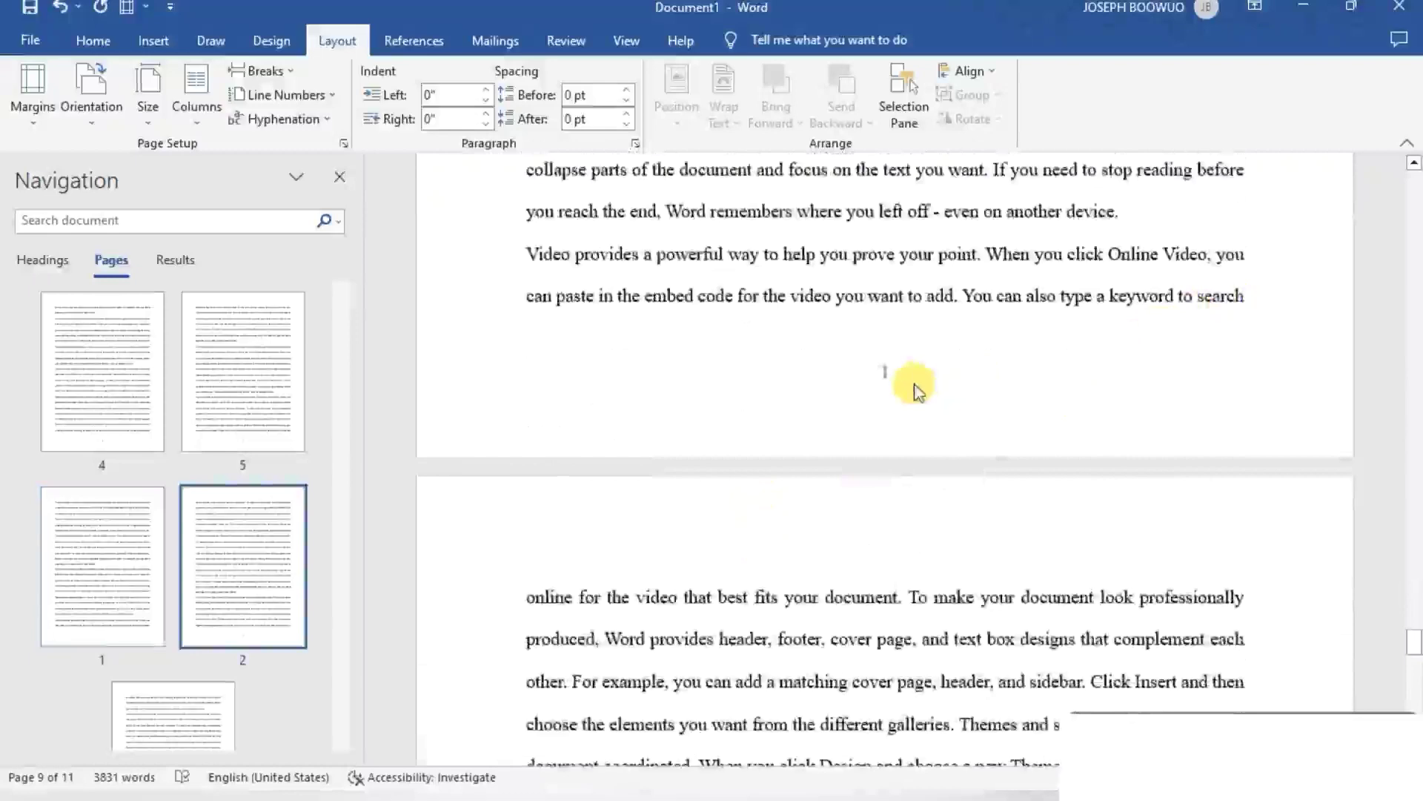
scroll(919, 385, "down", 1)
scroll(916, 384, "down", 1)
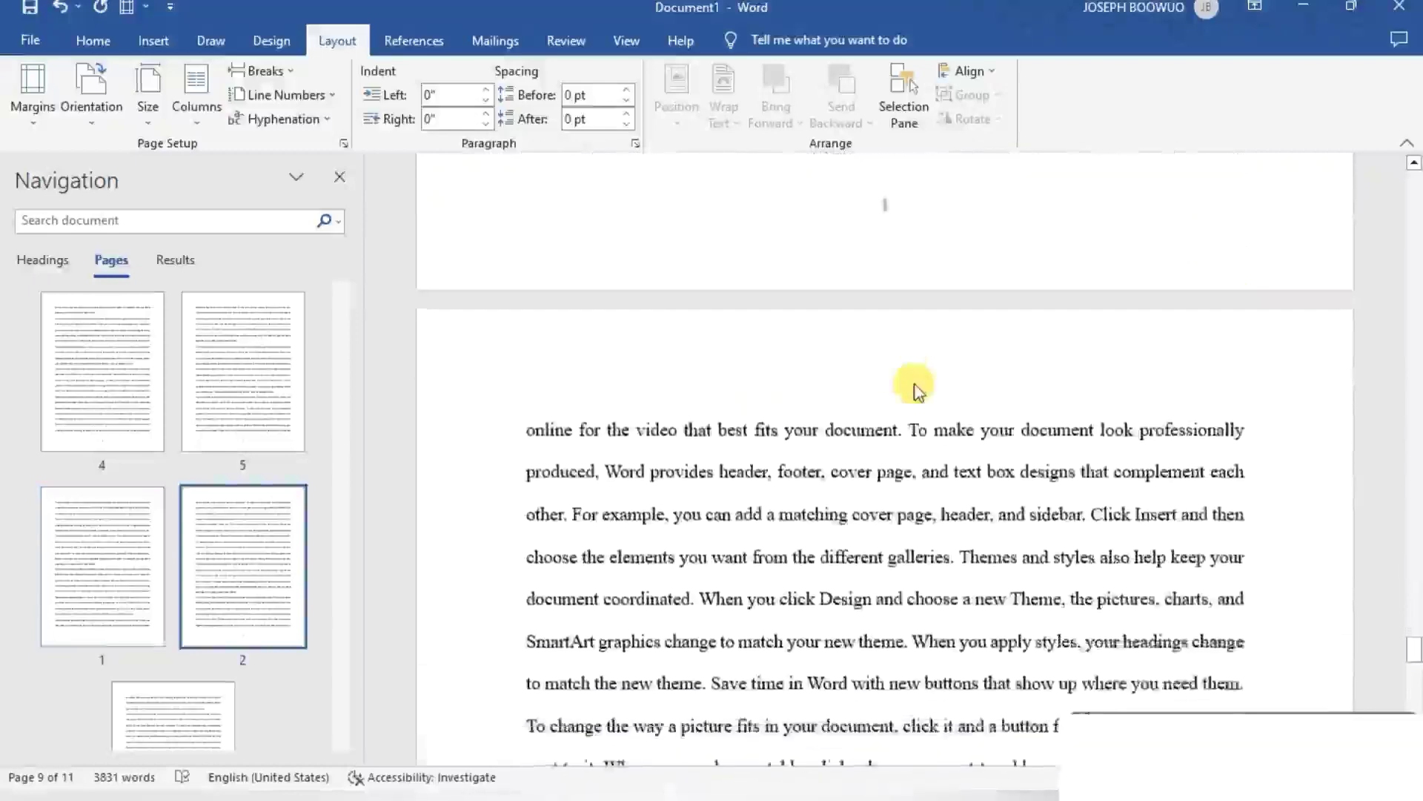
scroll(915, 383, "up", 2)
double_click(889, 371)
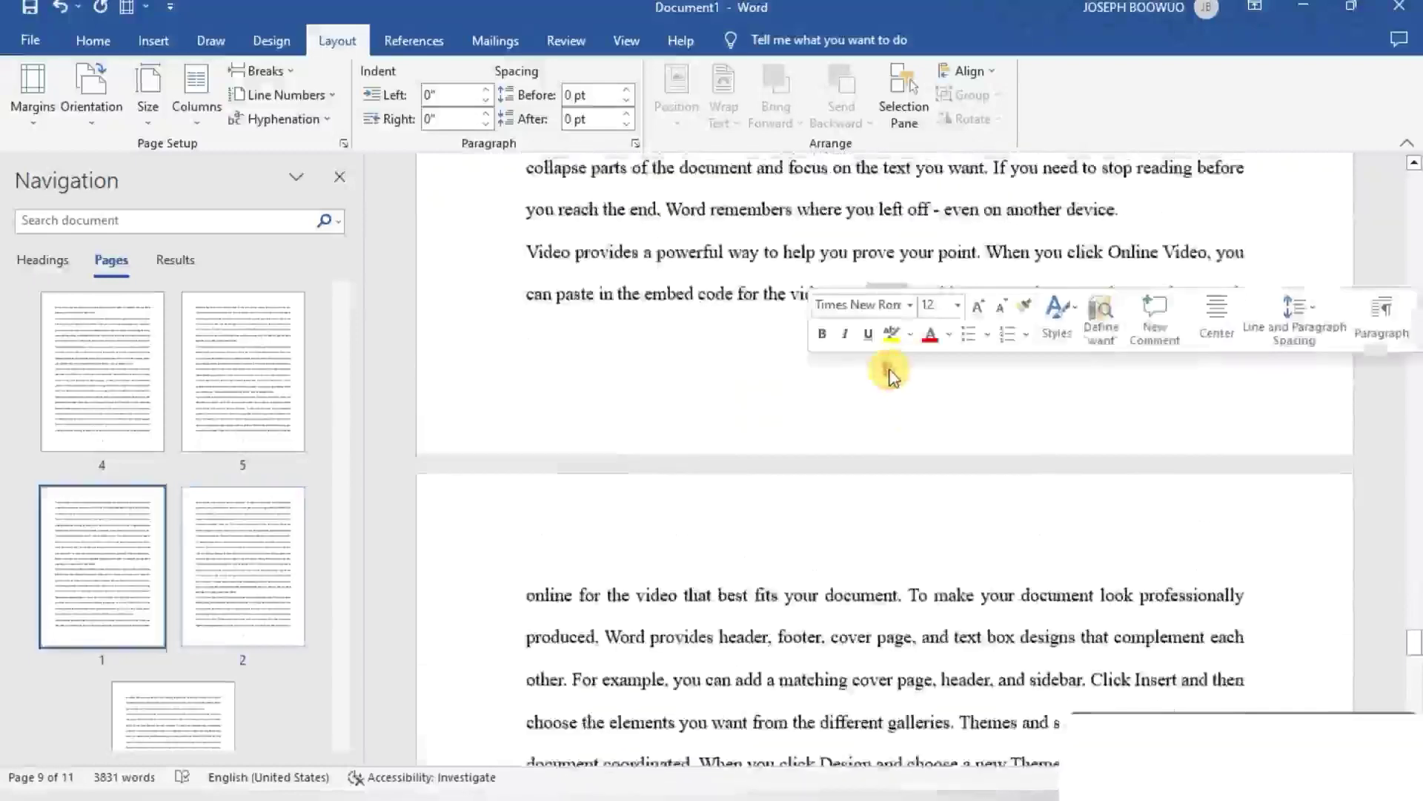
double_click(884, 370)
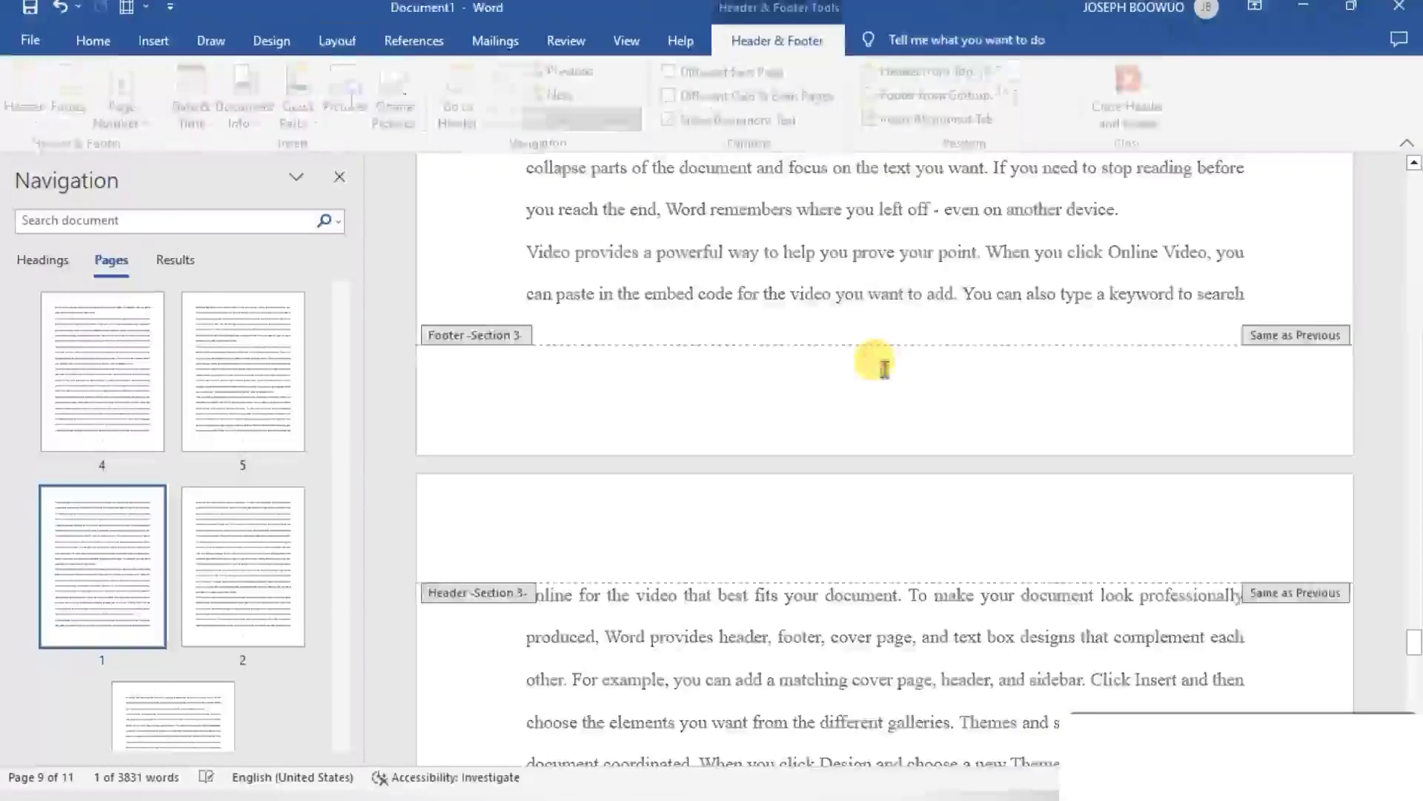
left_click(148, 126)
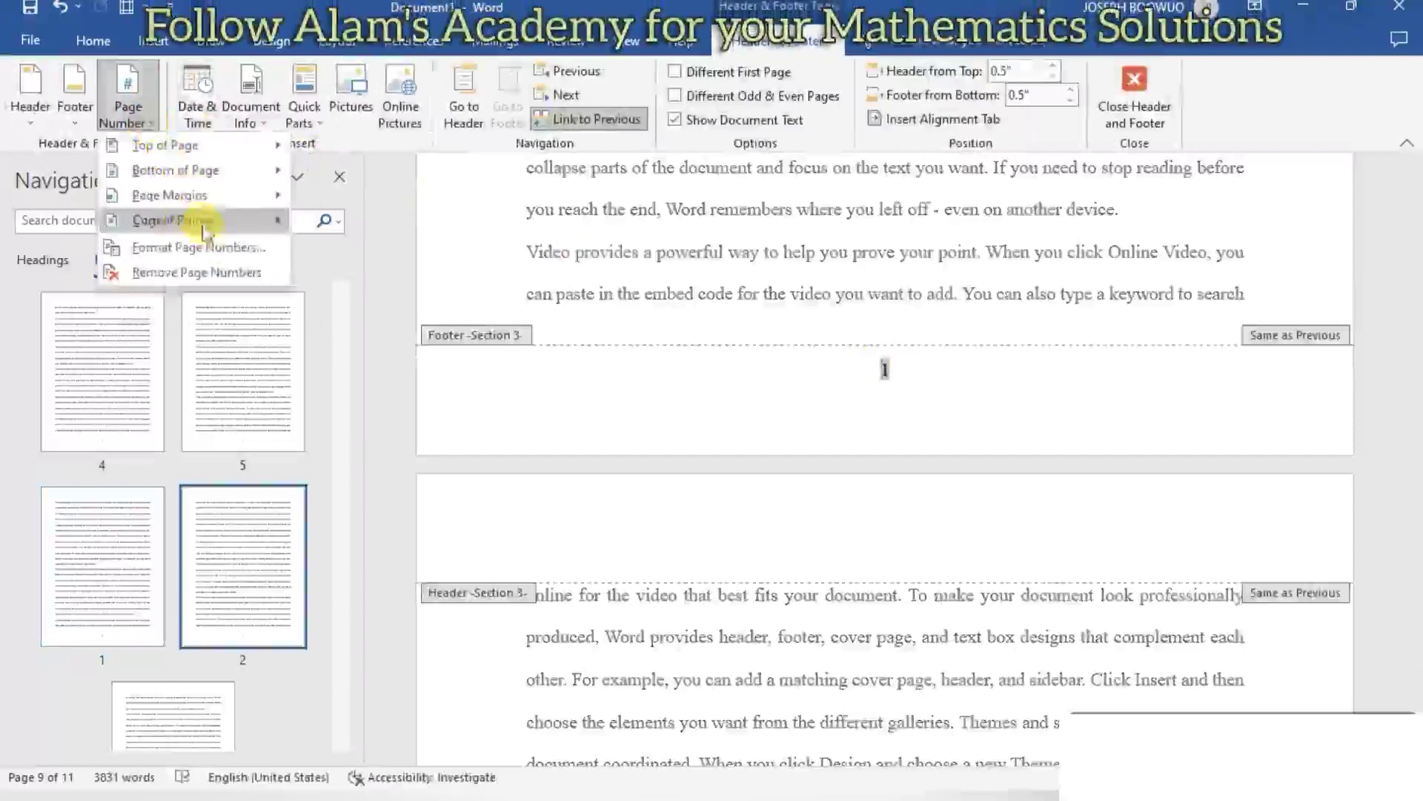
left_click(215, 252)
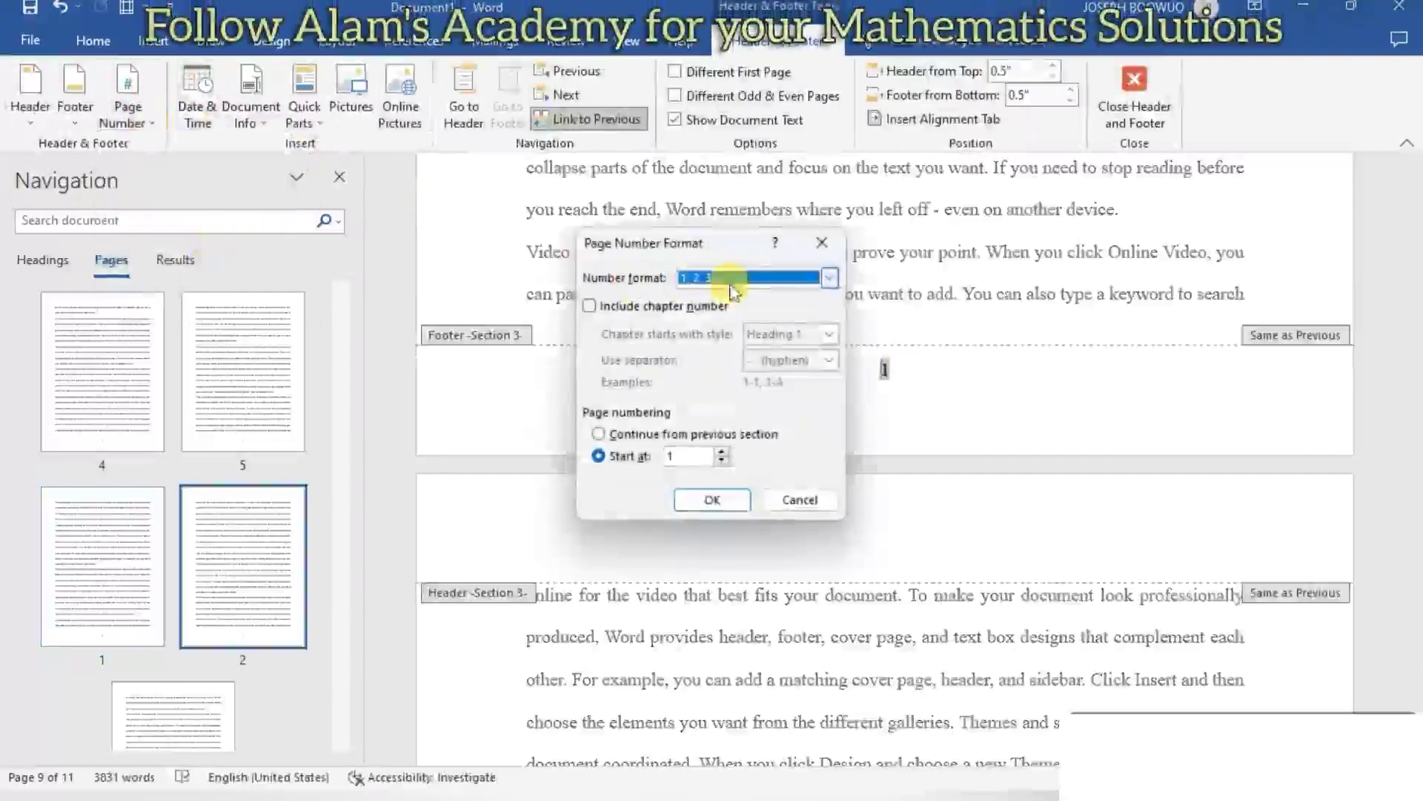
left_click(829, 279)
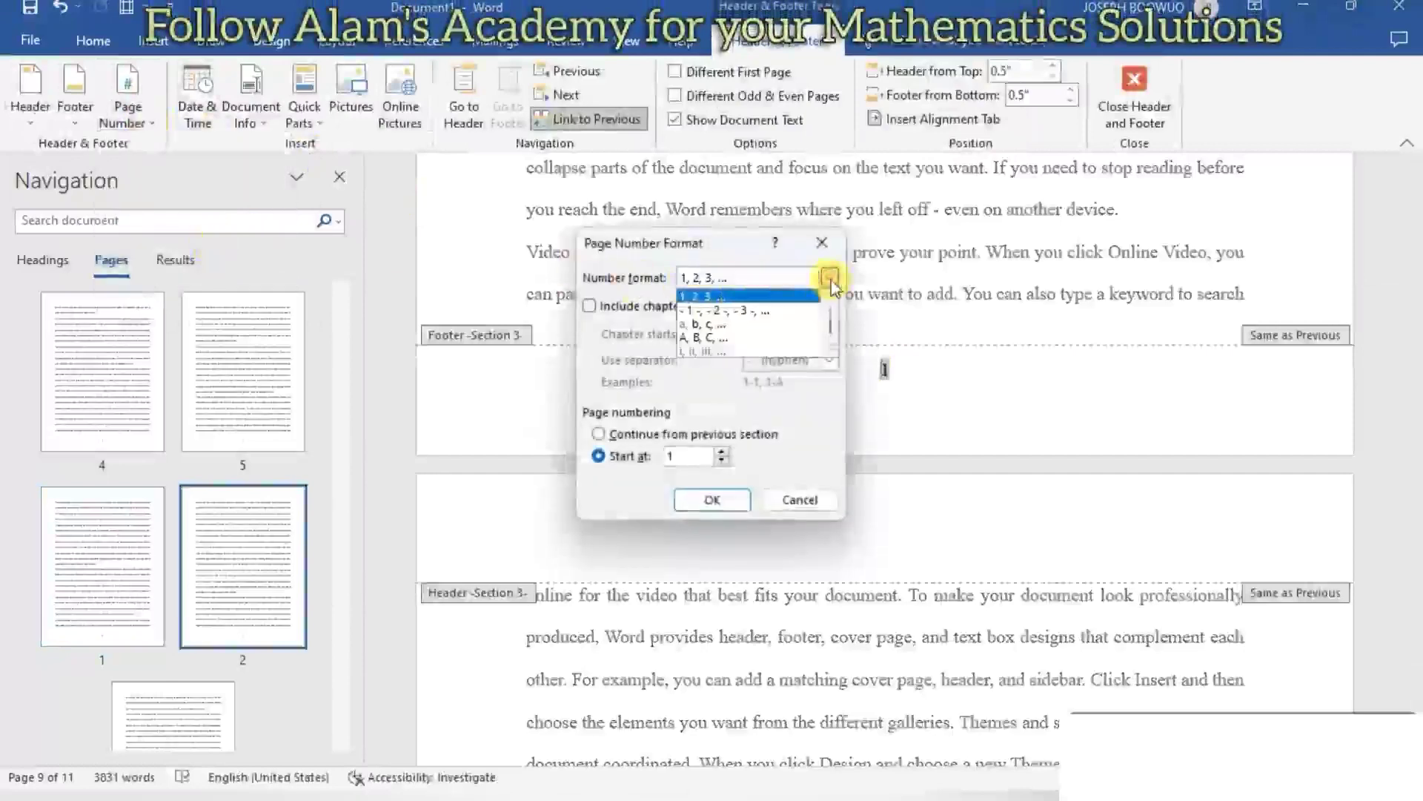
left_click(732, 340)
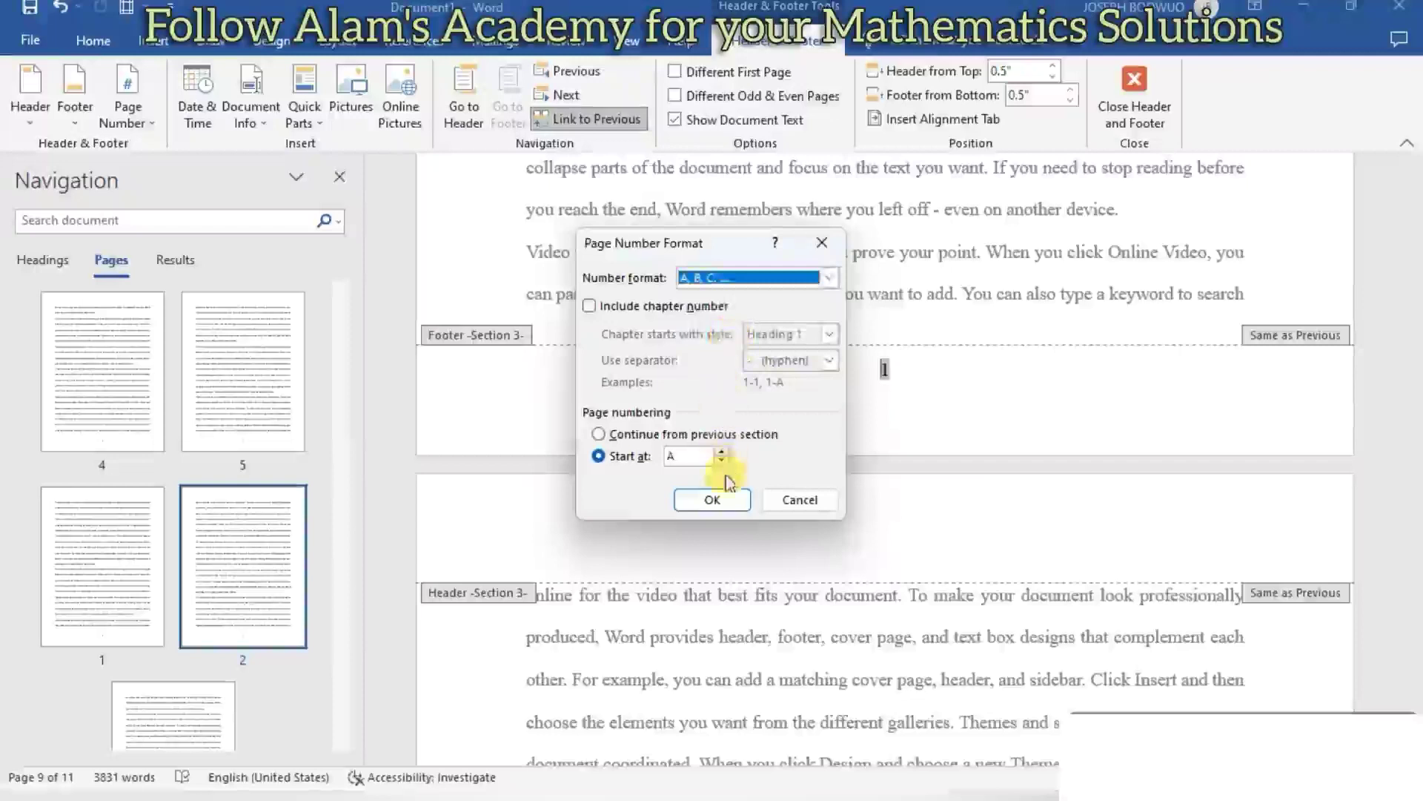
left_click(726, 498)
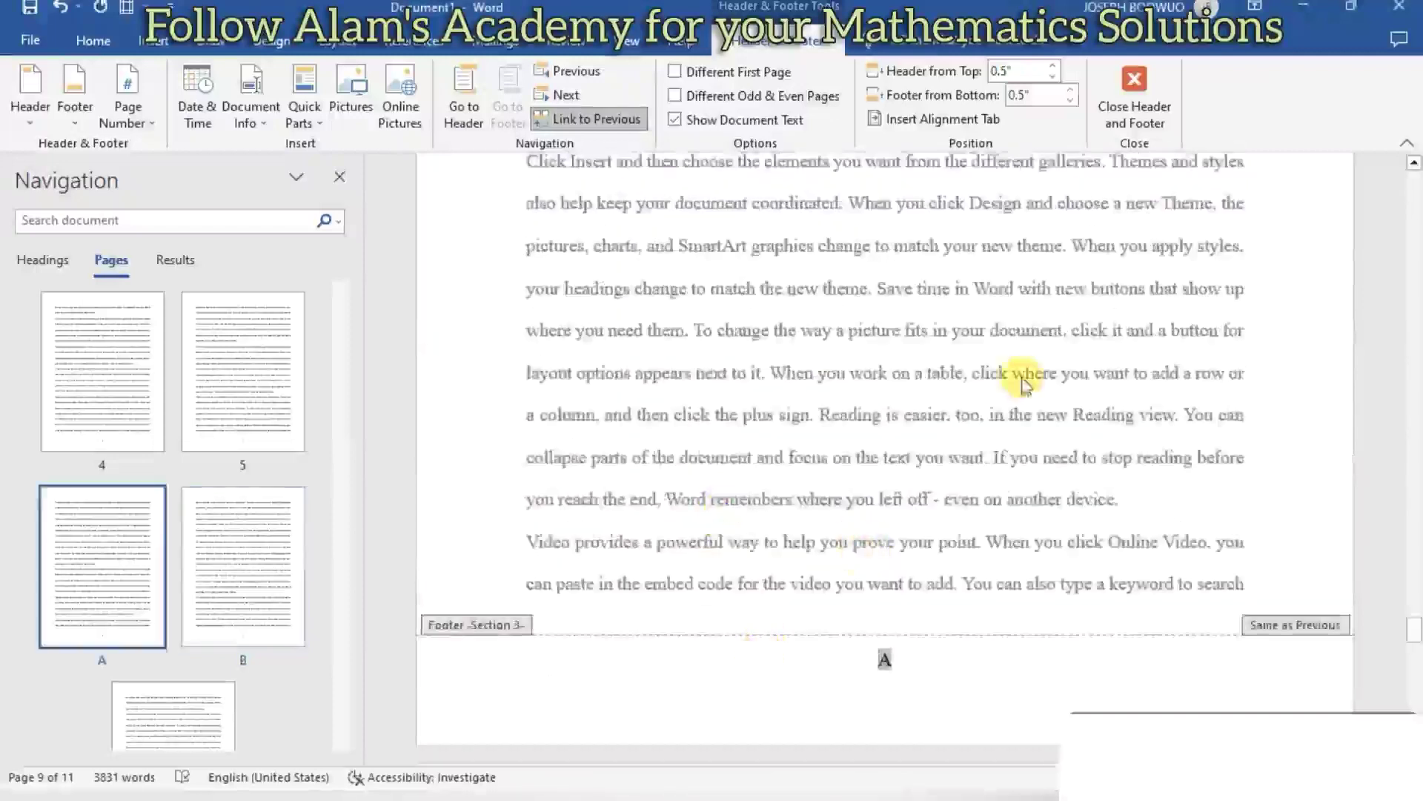
left_click(1129, 118)
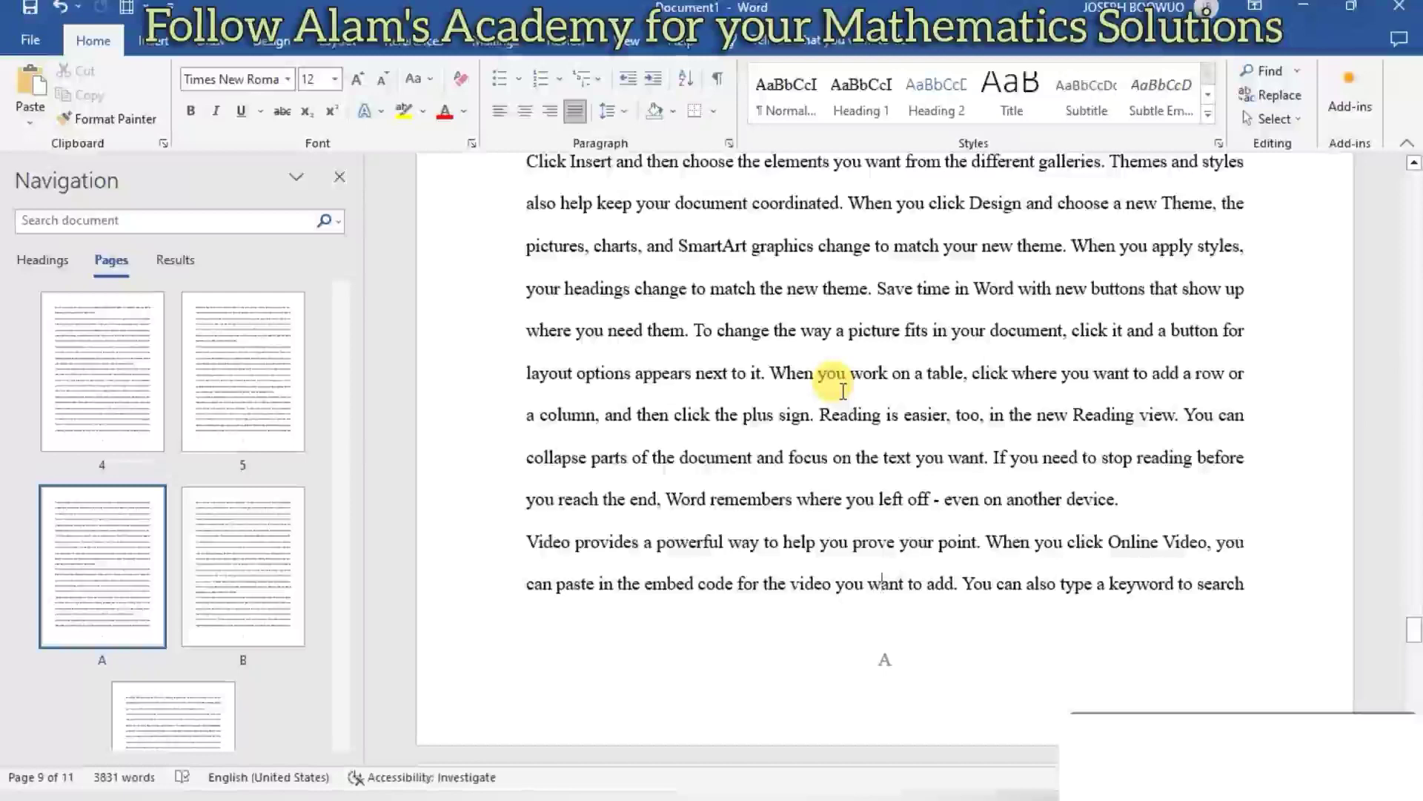
- Look through the page thumbnails from first to last to check the numbering of all three sections
scroll(843, 378, "up", 10)
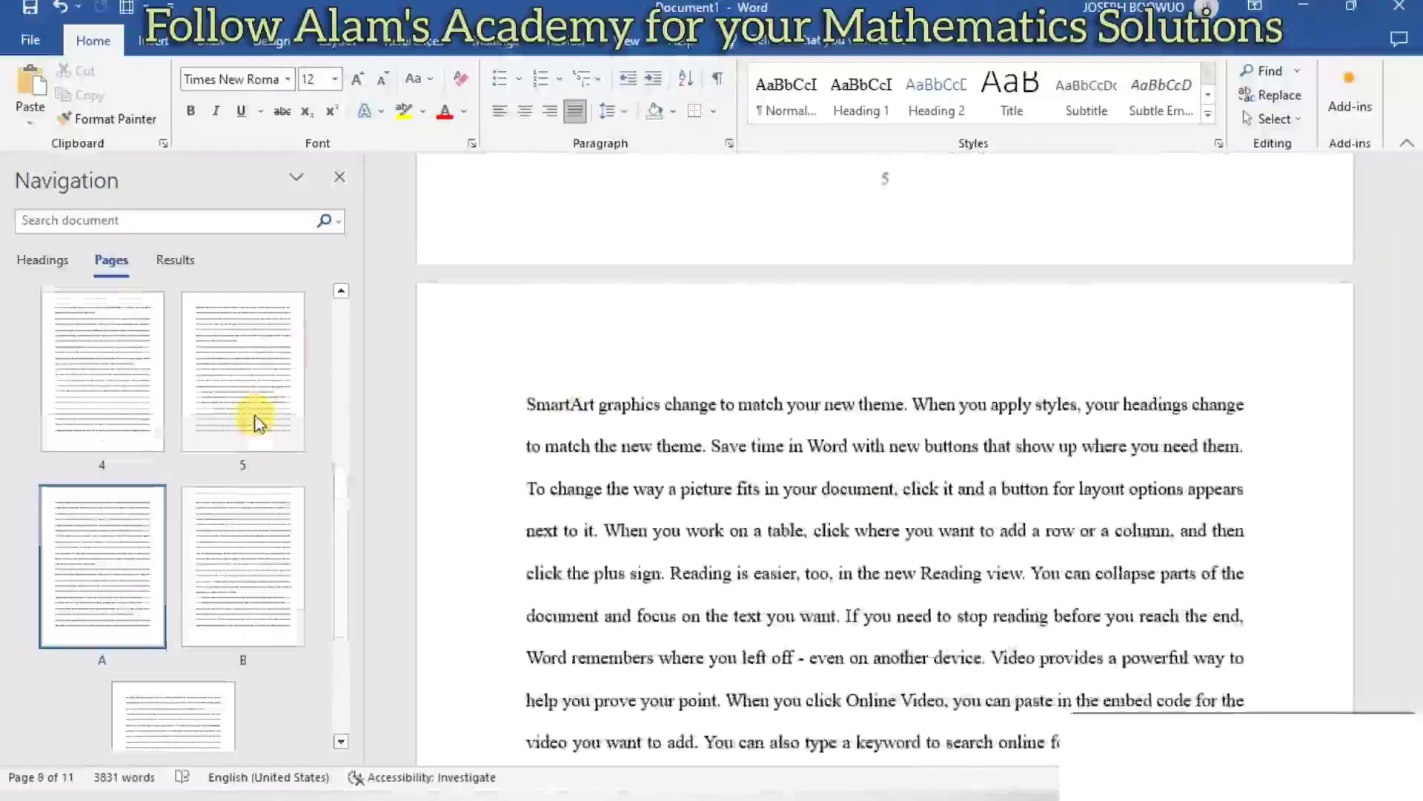
scroll(256, 423, "up", 5)
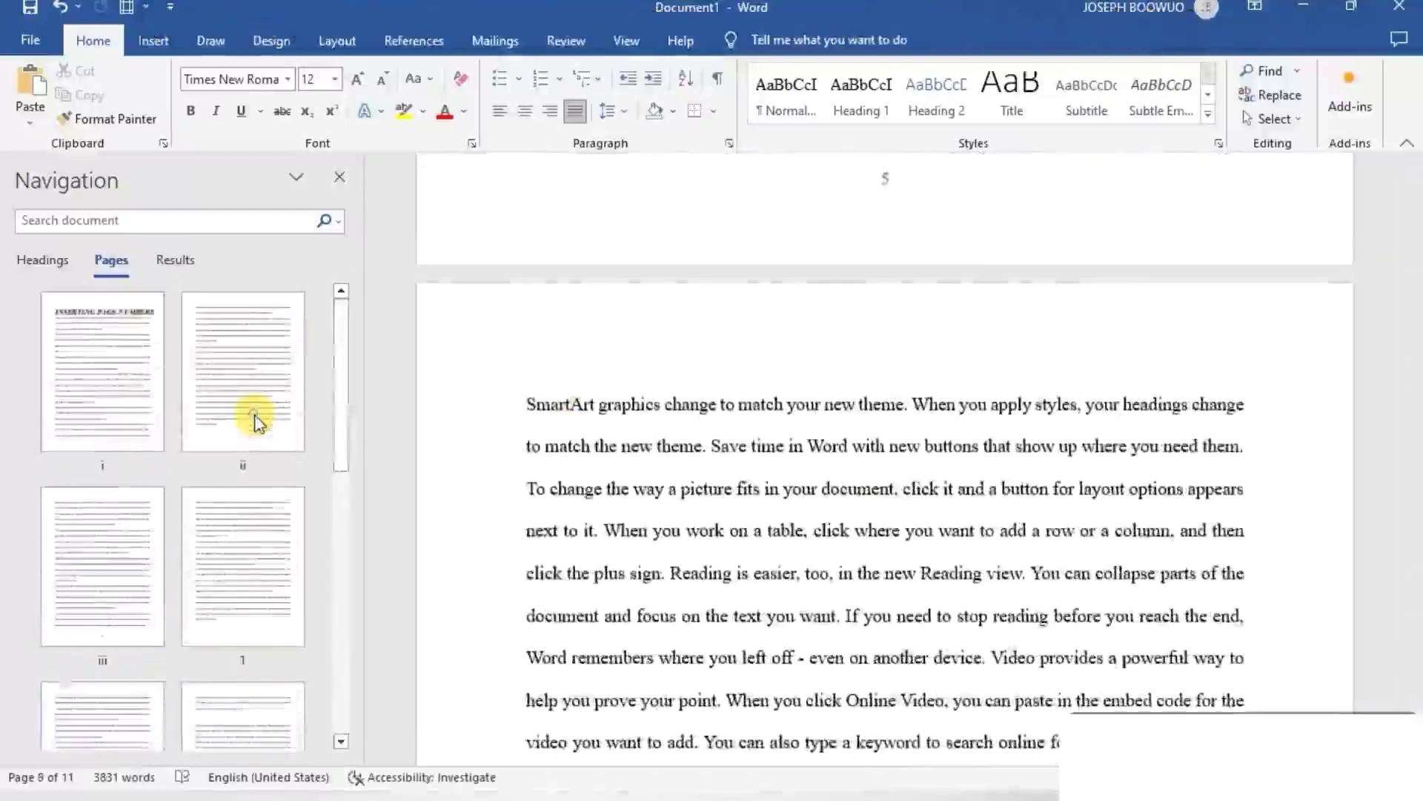
left_click(254, 423)
scroll(255, 422, "down", 1)
scroll(256, 423, "down", 5)
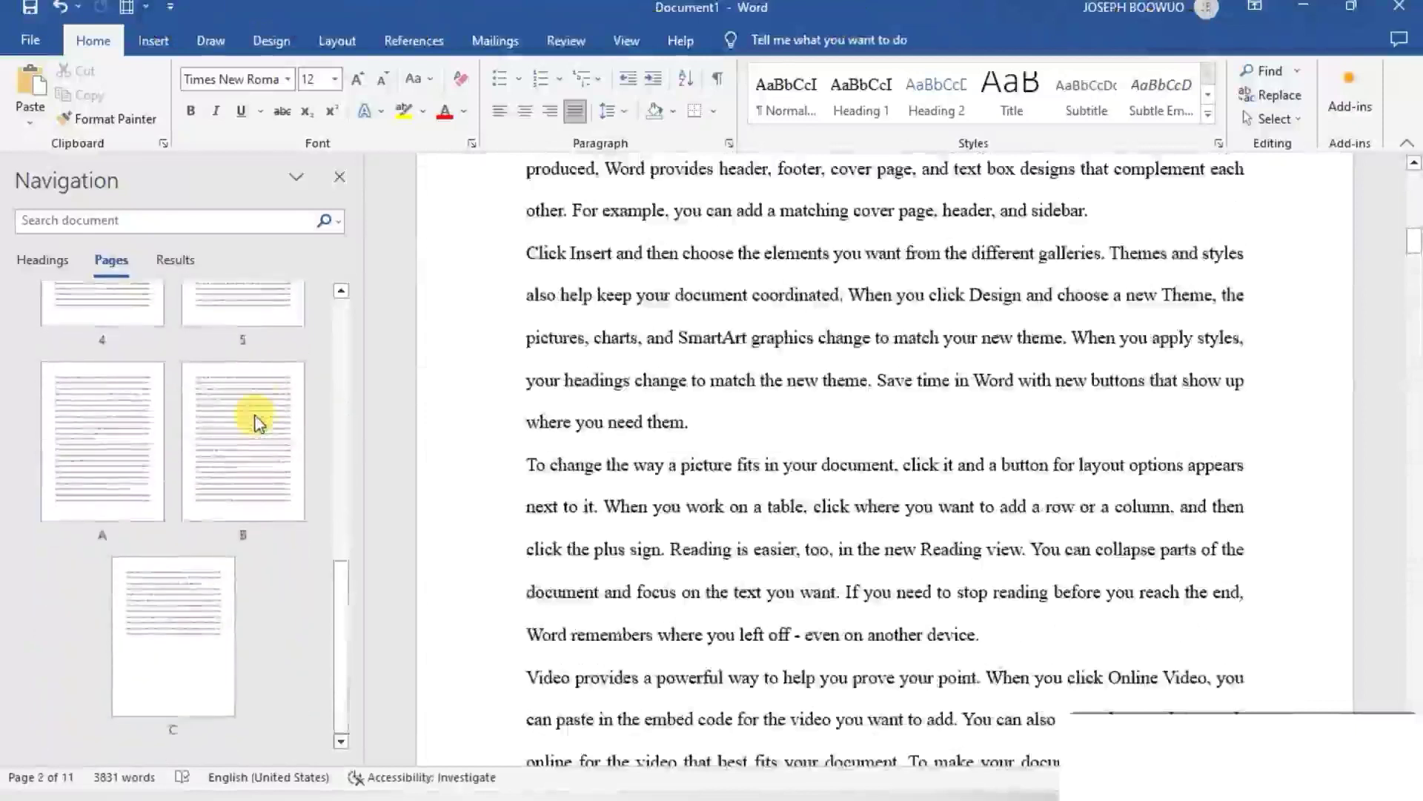